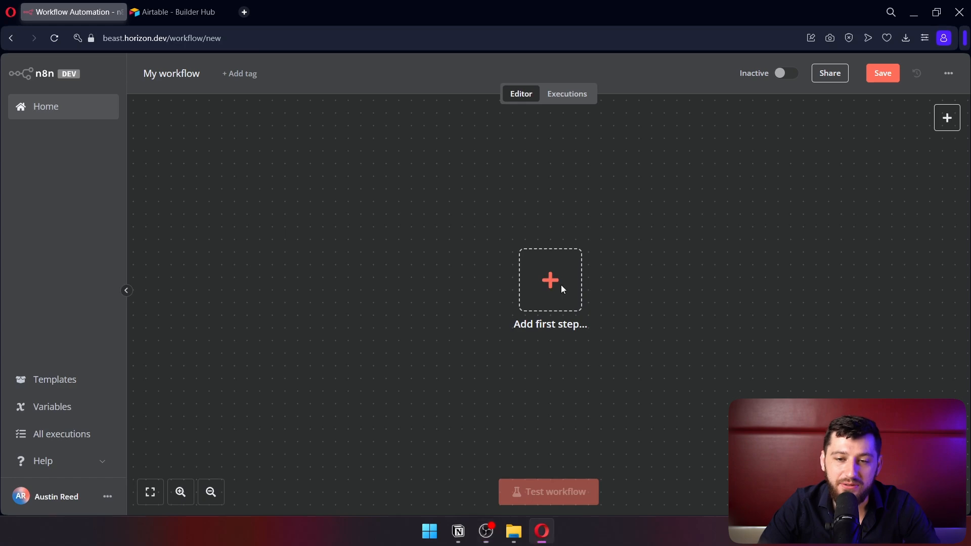
Add an Airtable trigger using "On new Airtable event" as the workflow's first step.
left_click(563, 290)
type("air")
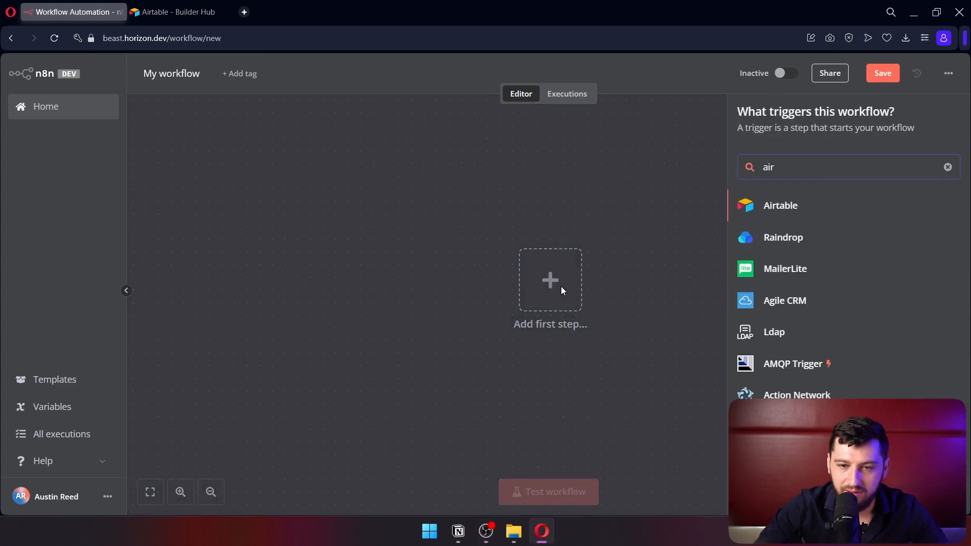
left_click(757, 216)
left_click(772, 213)
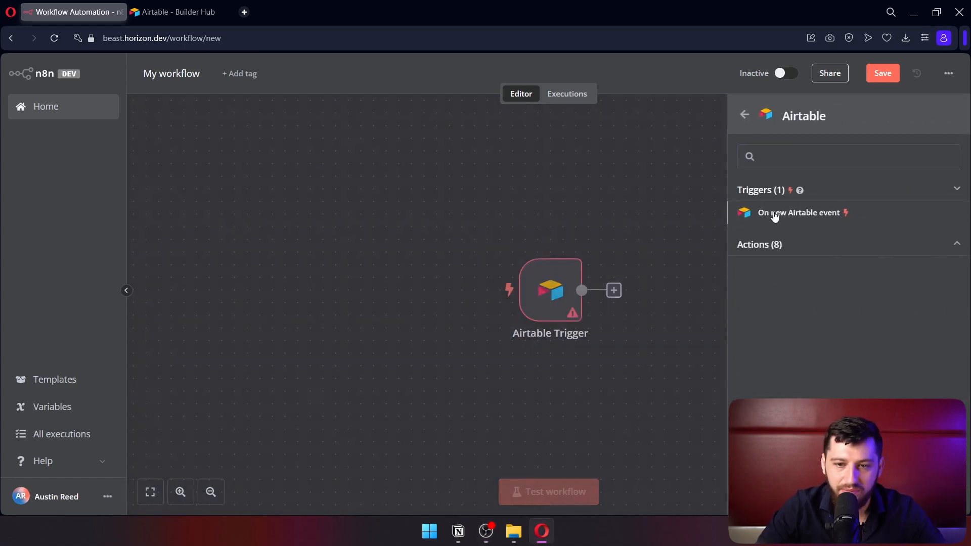
Start a new credential for the Airtable Trigger and set it to connect using Access Token.
left_click(435, 160)
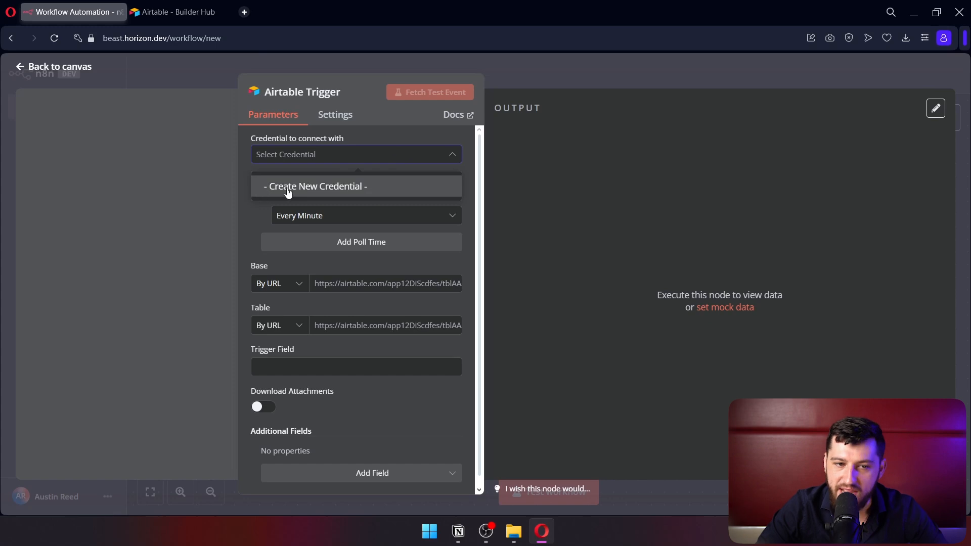
left_click(288, 187)
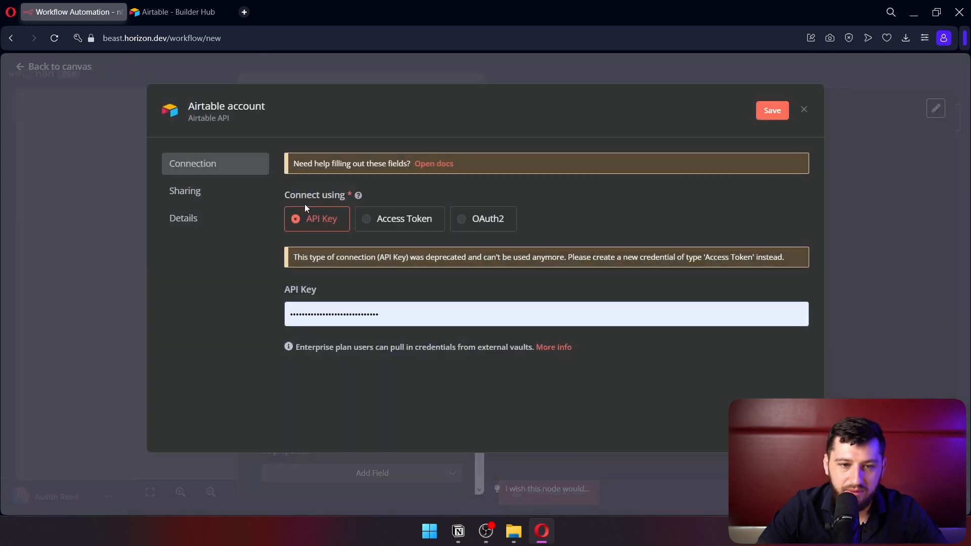
left_click(374, 219)
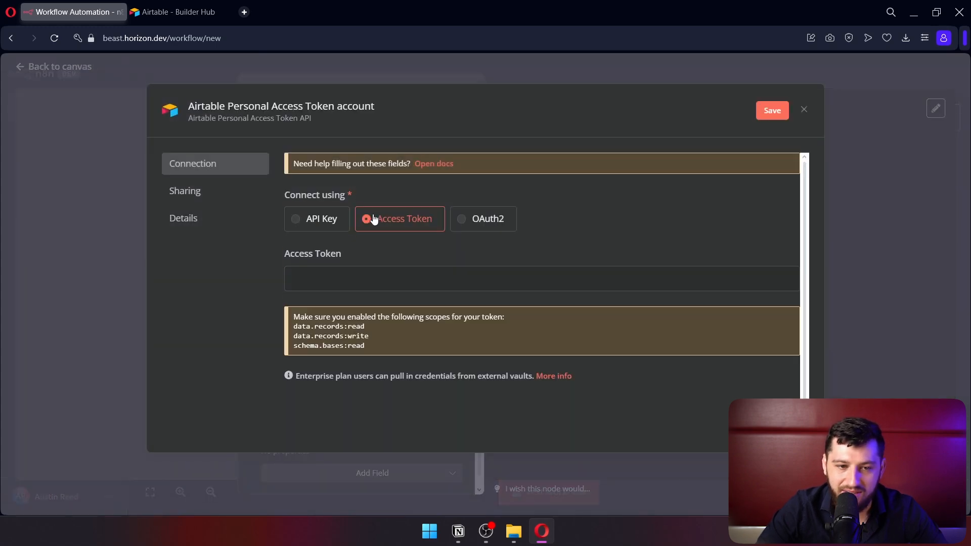
Switch to Airtable's Builder Hub and start a new personal access token named "Testing for youtube".
left_click(184, 11)
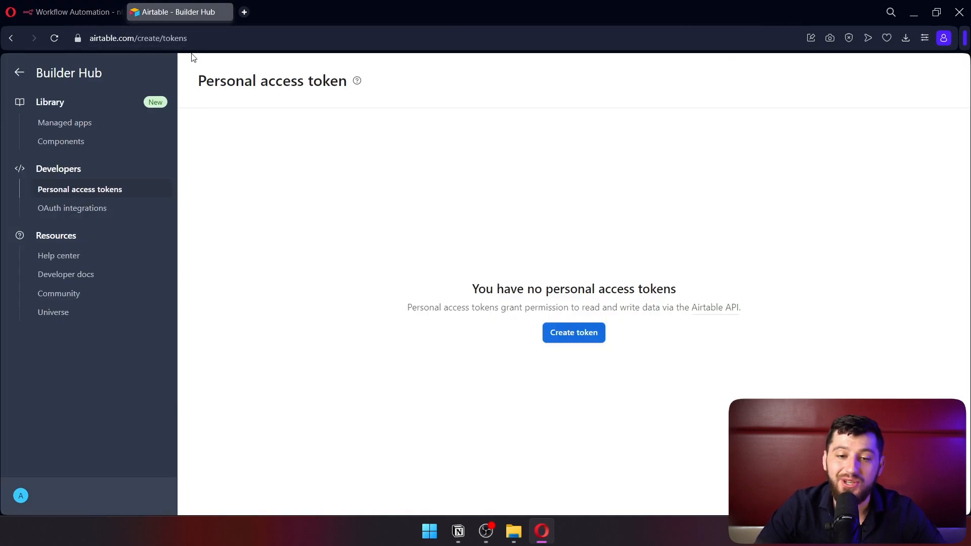
left_click(568, 337)
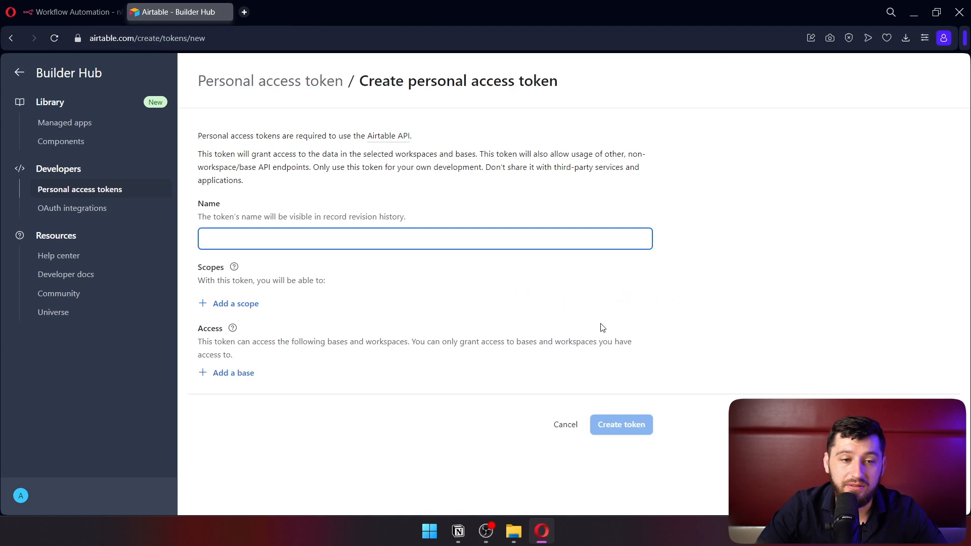
type("Testing for youtu")
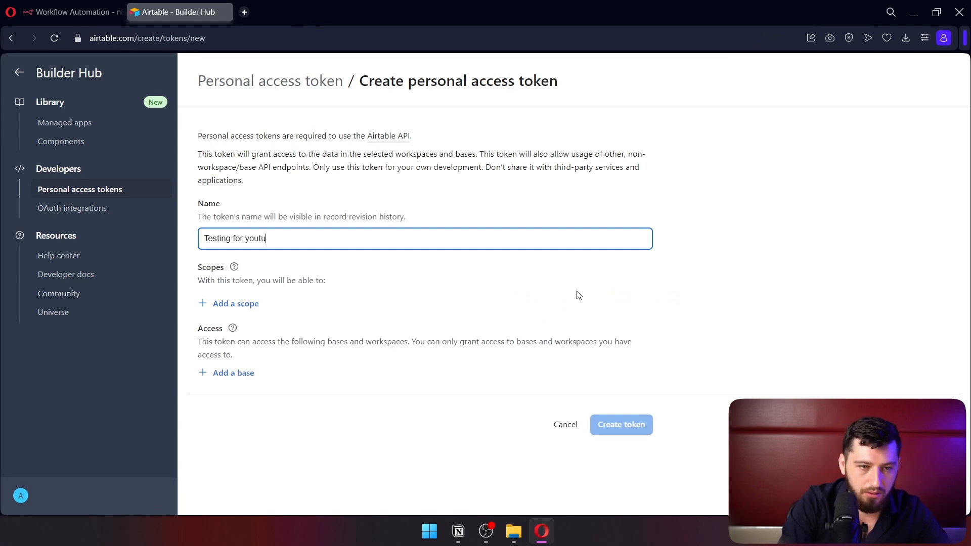
type("be")
Add every available scope to the token, from data.records:read through user.email:read.
left_click(240, 308)
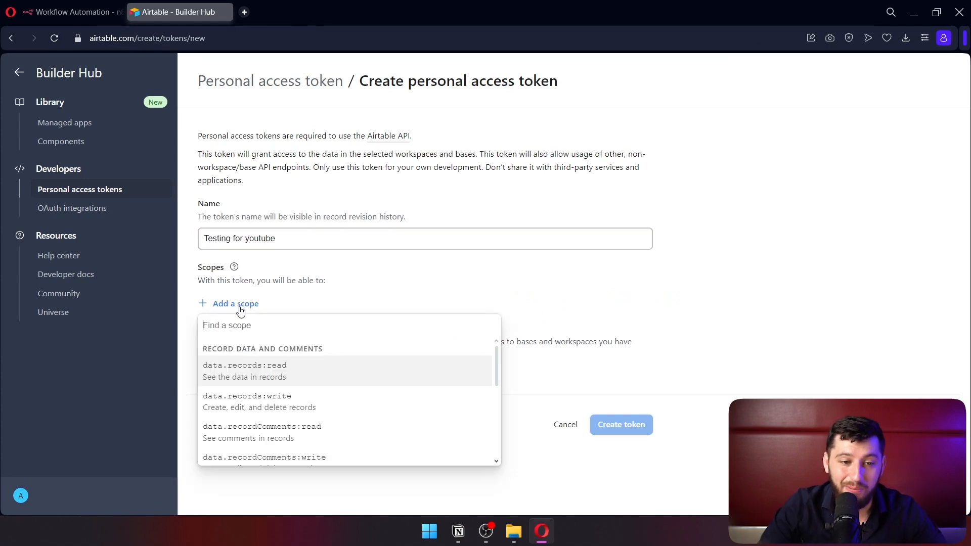
key("Return")
left_click(272, 398)
left_click(236, 361)
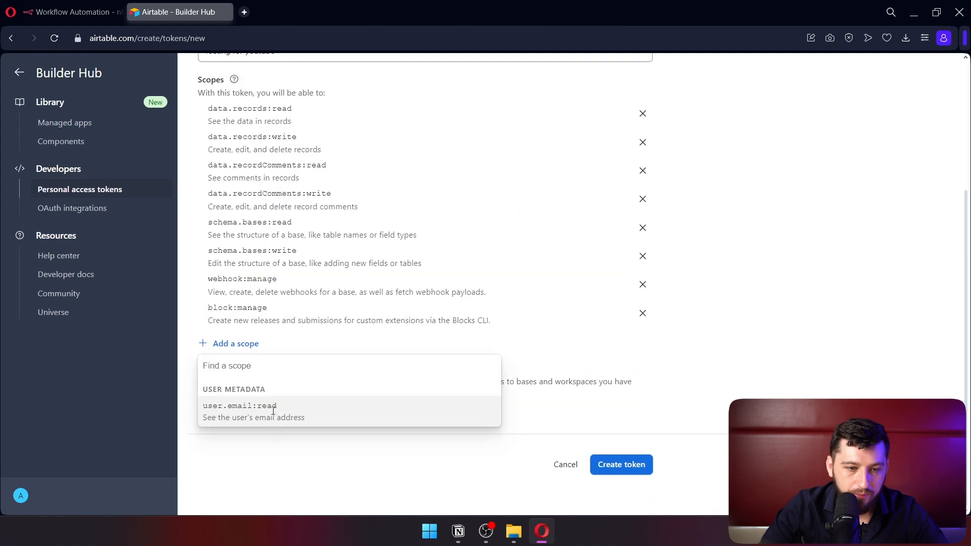
left_click(268, 404)
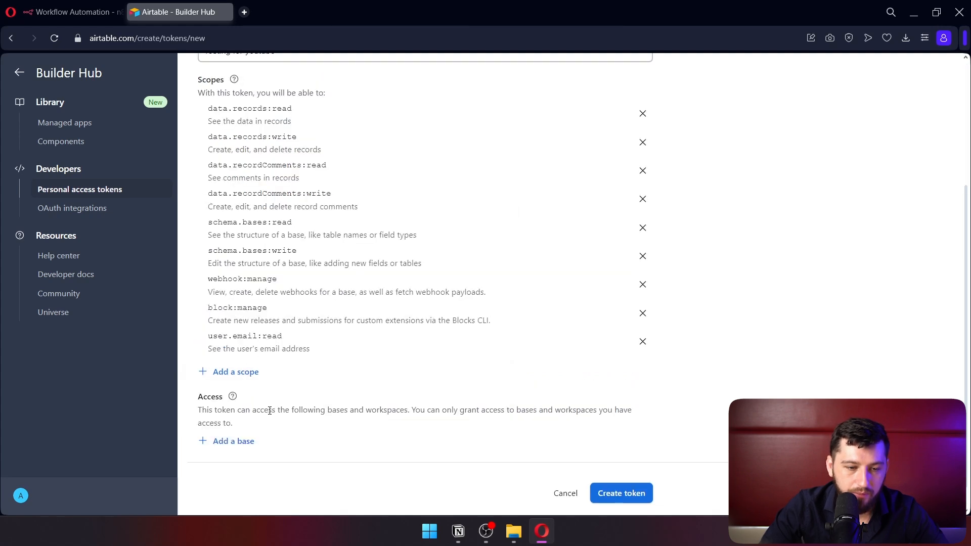
Grant the token access to the Youtube base and create it.
left_click(249, 442)
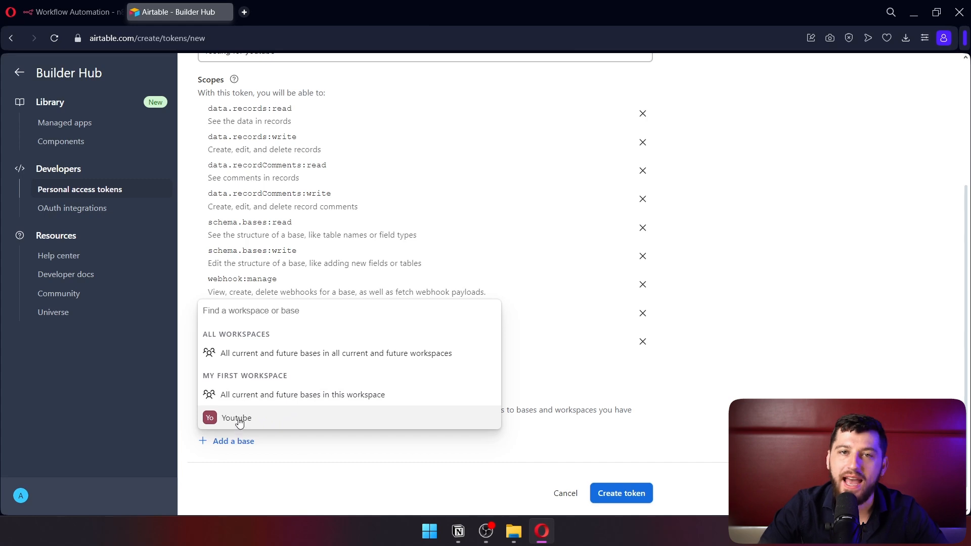
left_click(239, 421)
left_click(632, 465)
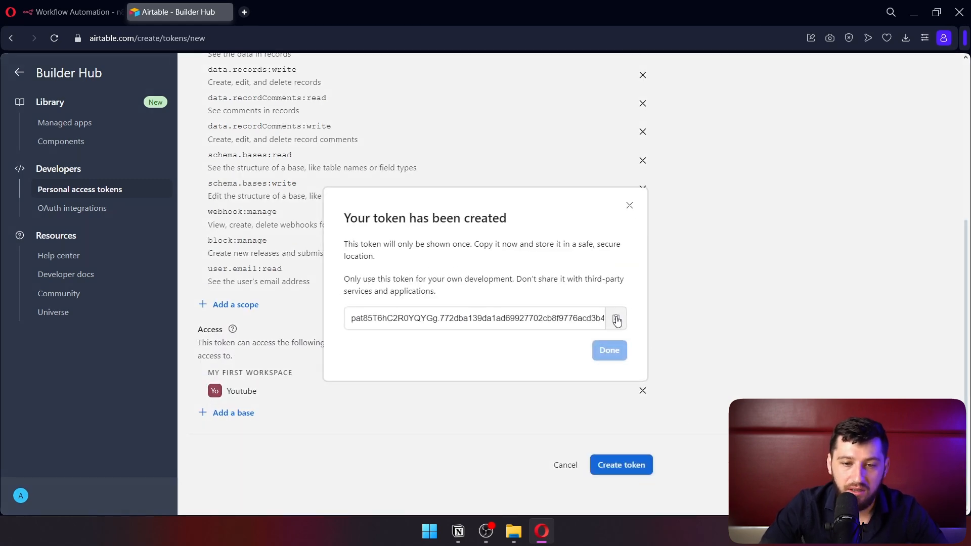
Return to n8n and paste the Airtable token into the credential's Access Token field.
left_click(73, 12)
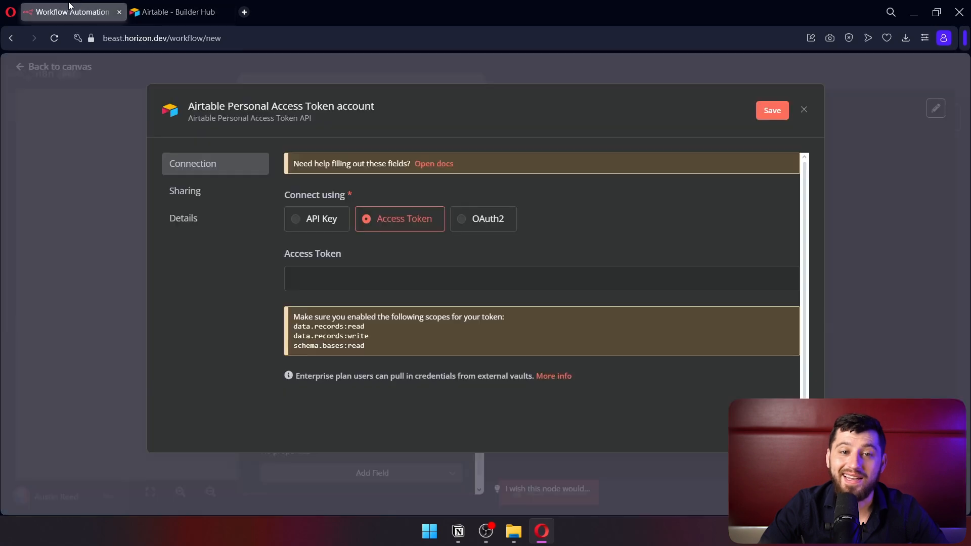
left_click(404, 274)
key("ctrl+v")
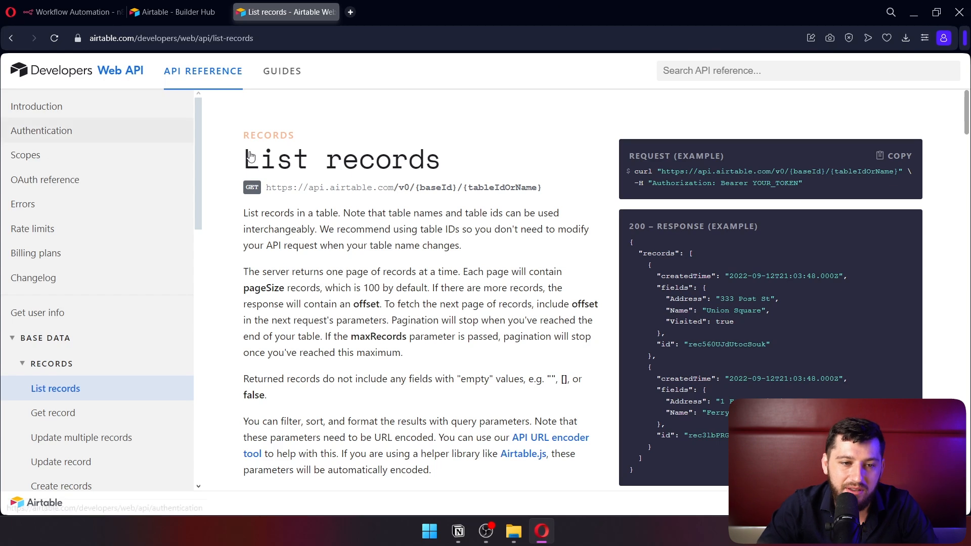
Examine the Base Data section of the Airtable Web API reference, including its Records and Tables endpoints.
scroll(91, 260, "down", 3)
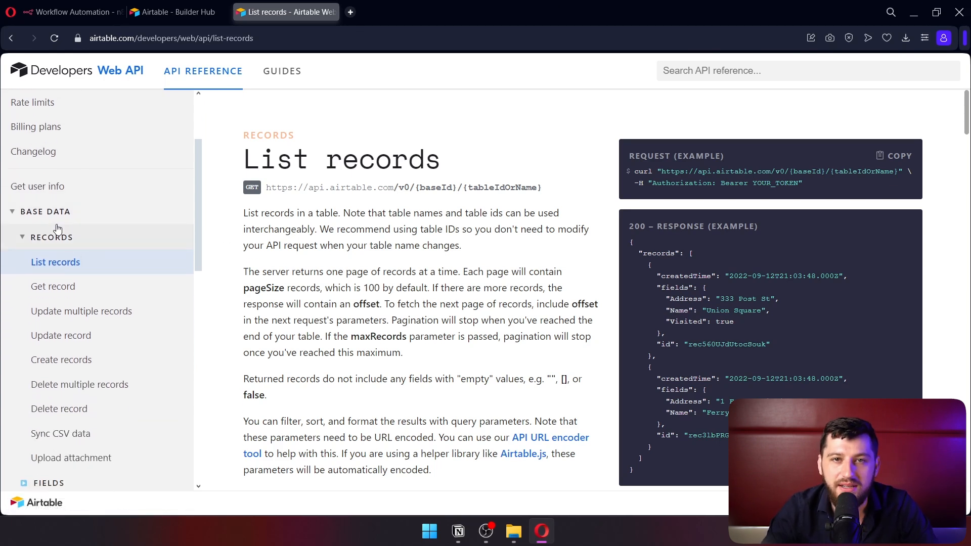
scroll(81, 232, "down", 3)
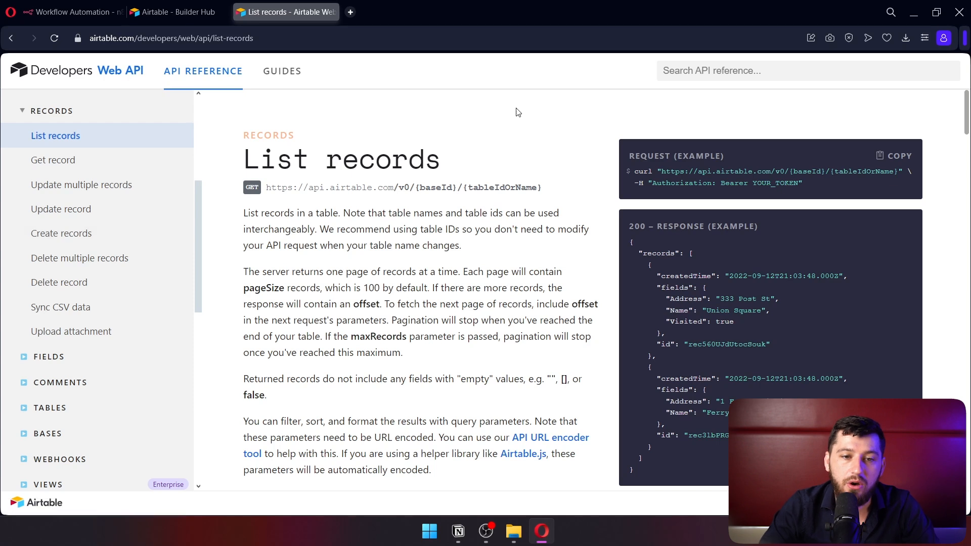
scroll(150, 203, "up", 2)
left_click(35, 149)
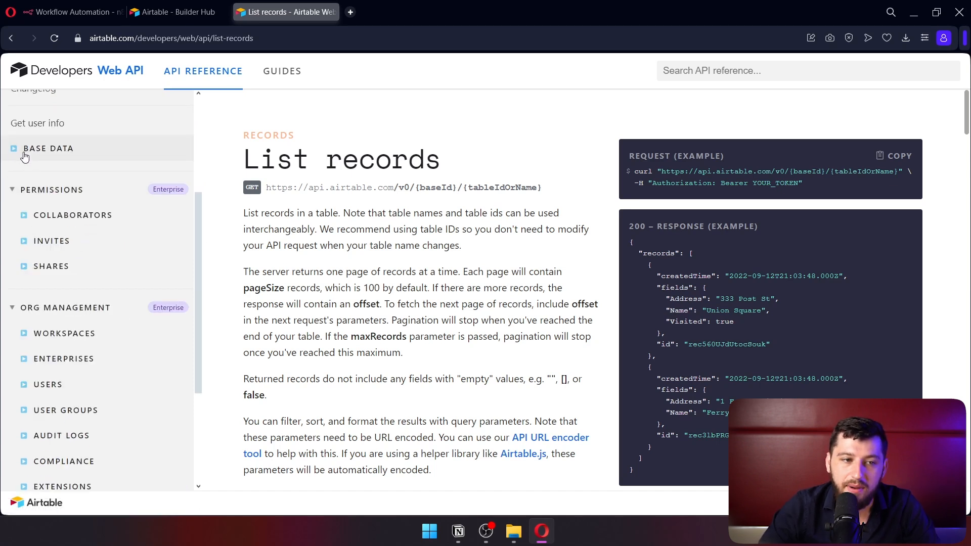
left_click(17, 152)
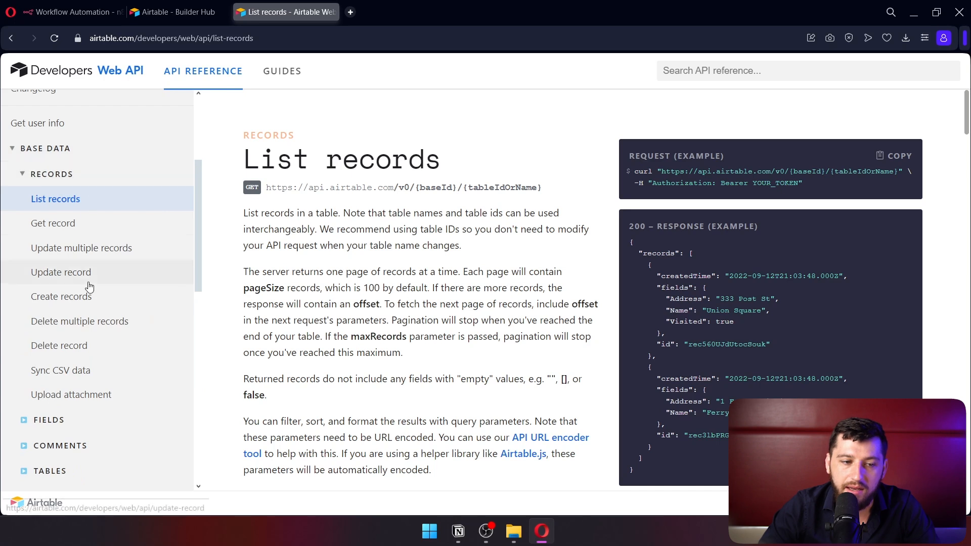
scroll(87, 304, "down", 3)
scroll(64, 421, "up", 3)
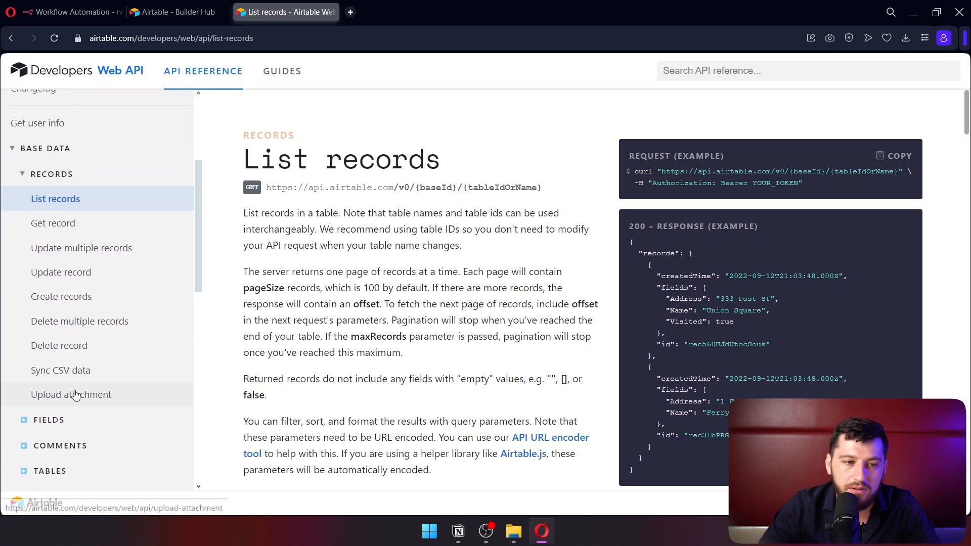
left_click(27, 177)
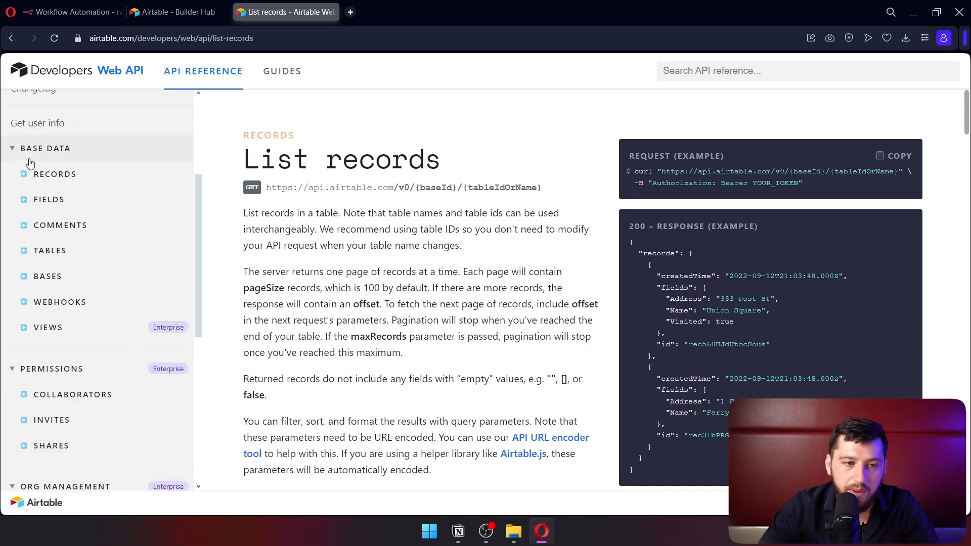
left_click(21, 253)
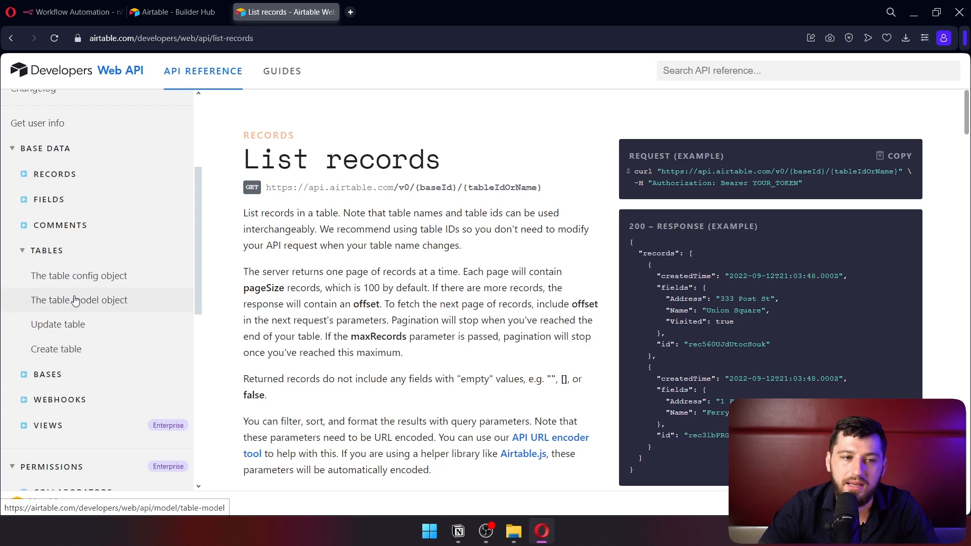
left_click(30, 252)
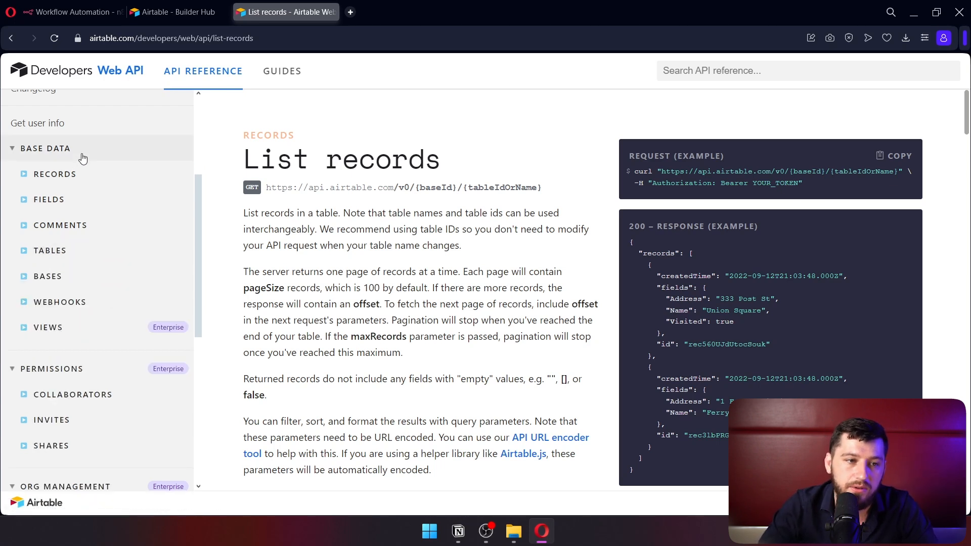
Review the Records endpoints and read the List records documentation, including its requirements and path parameters.
left_click(24, 175)
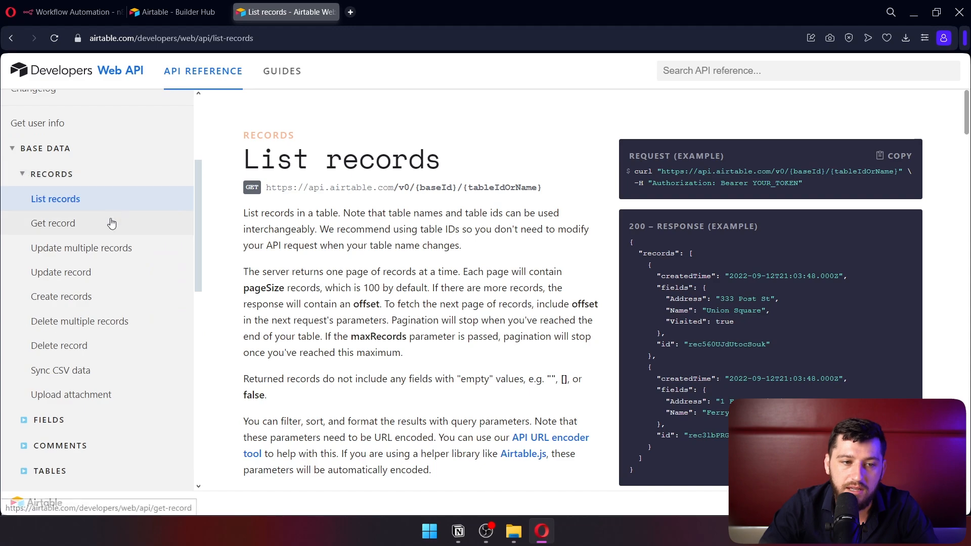
scroll(523, 236, "down", 3)
scroll(521, 283, "down", 6)
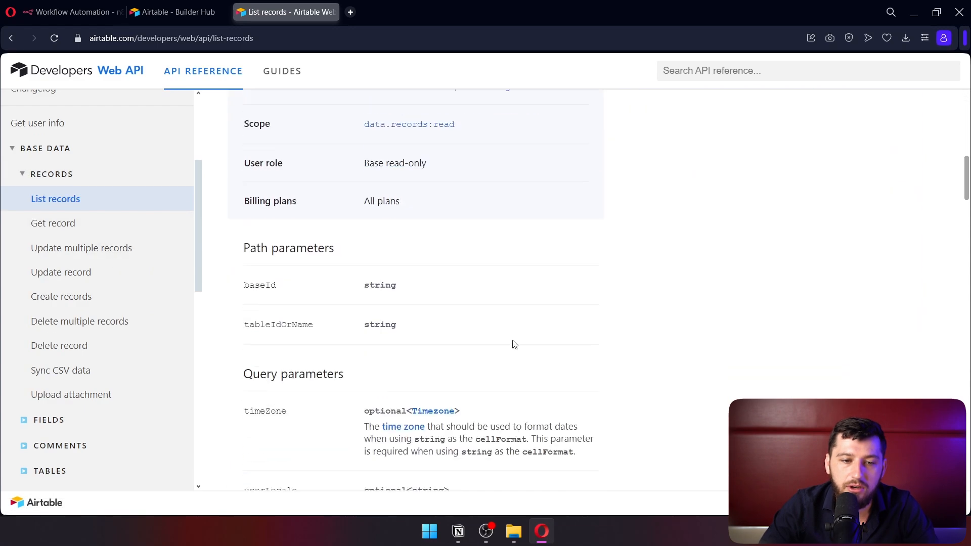
scroll(708, 227, "up", 9)
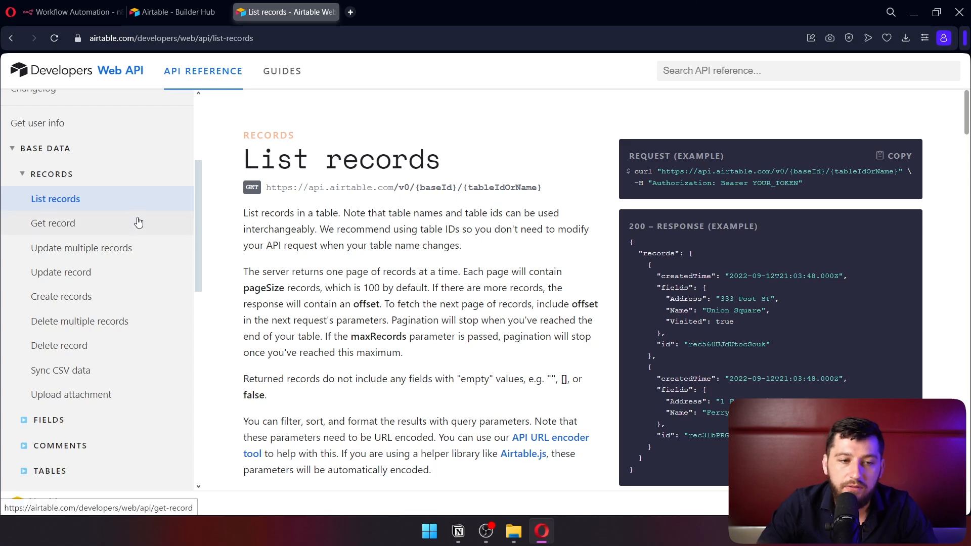
left_click(99, 226)
left_click(94, 204)
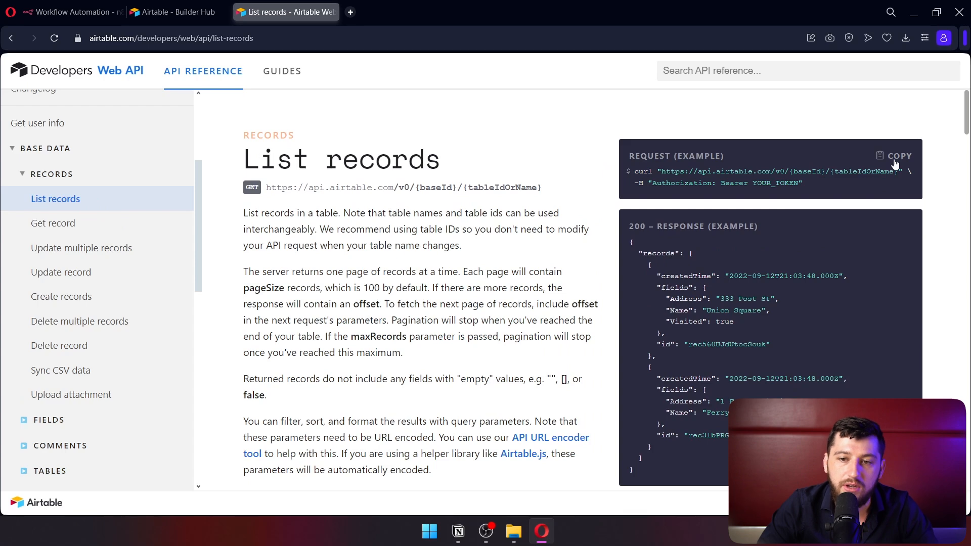
Copy the example cURL request from the List records documentation.
left_click_drag(891, 161, 564, 249)
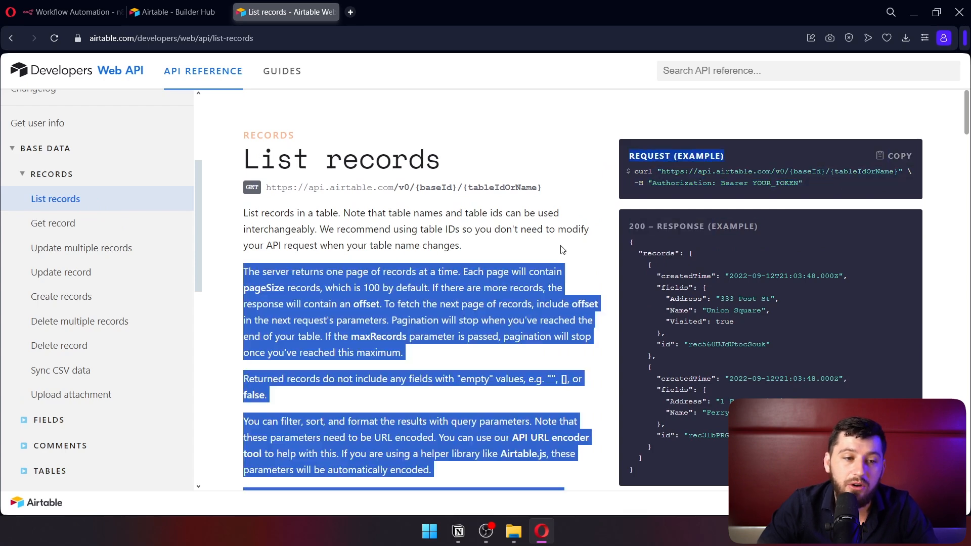
scroll(338, 255, "down", 2)
left_click(380, 232)
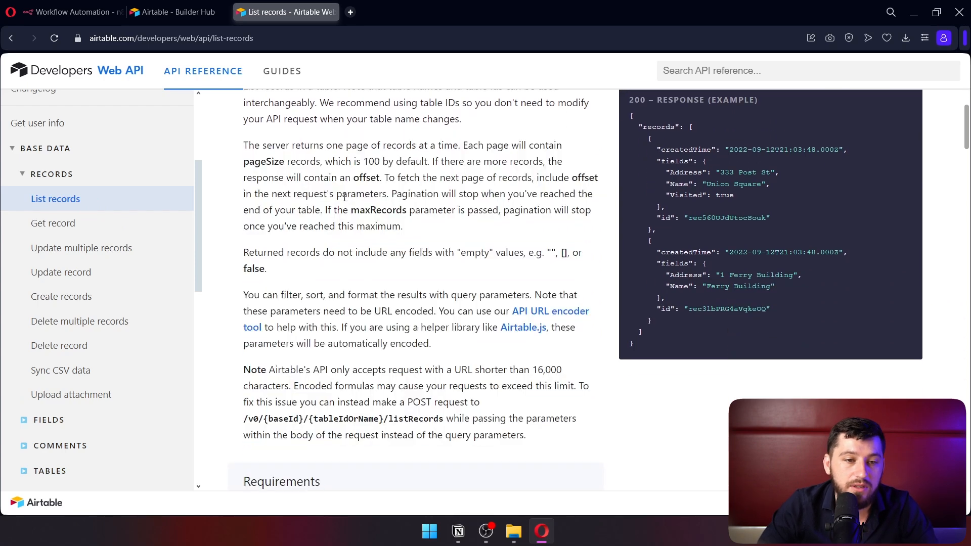
scroll(342, 205, "up", 2)
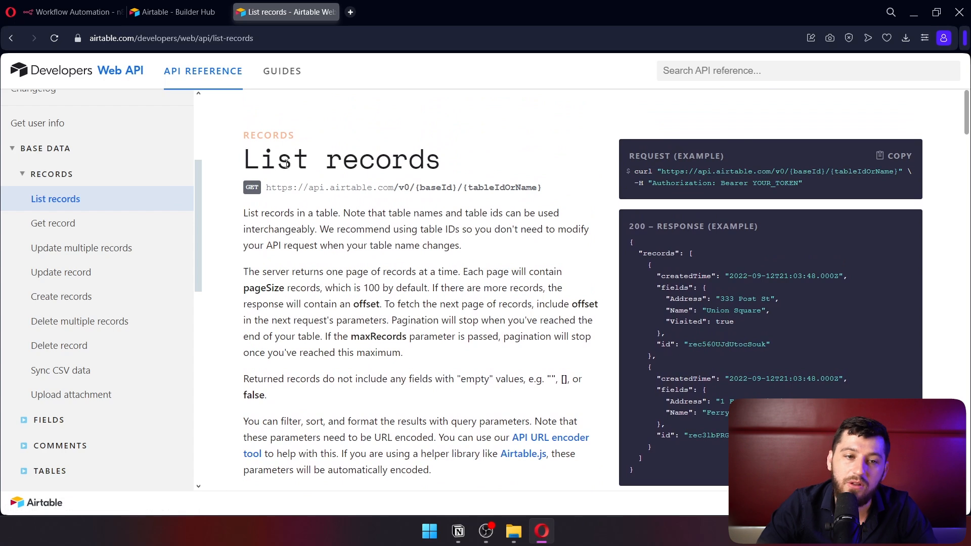
left_click_drag(301, 161, 501, 170)
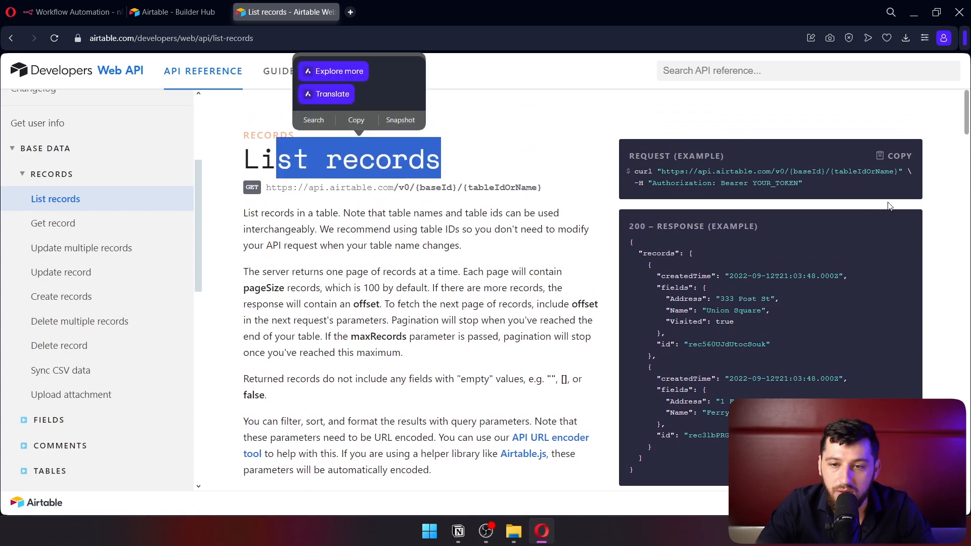
left_click(897, 158)
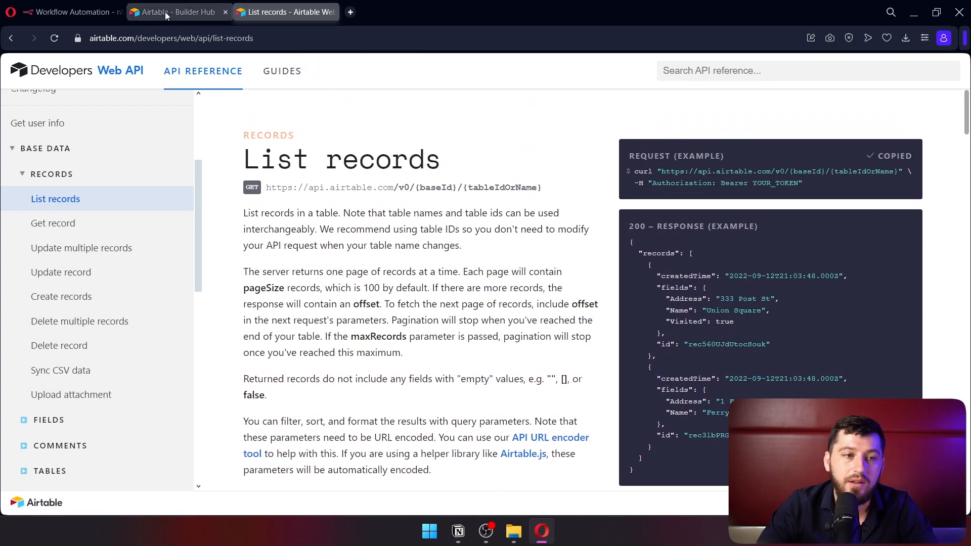
Return to n8n, add an HTTP Request node after the Airtable Trigger, and import the copied cURL command into it.
left_click(90, 14)
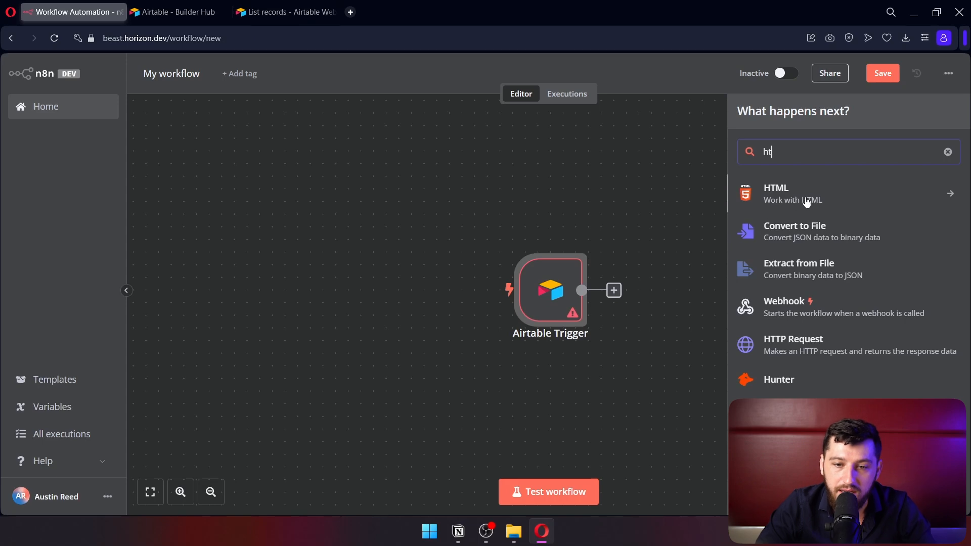
left_click(798, 348)
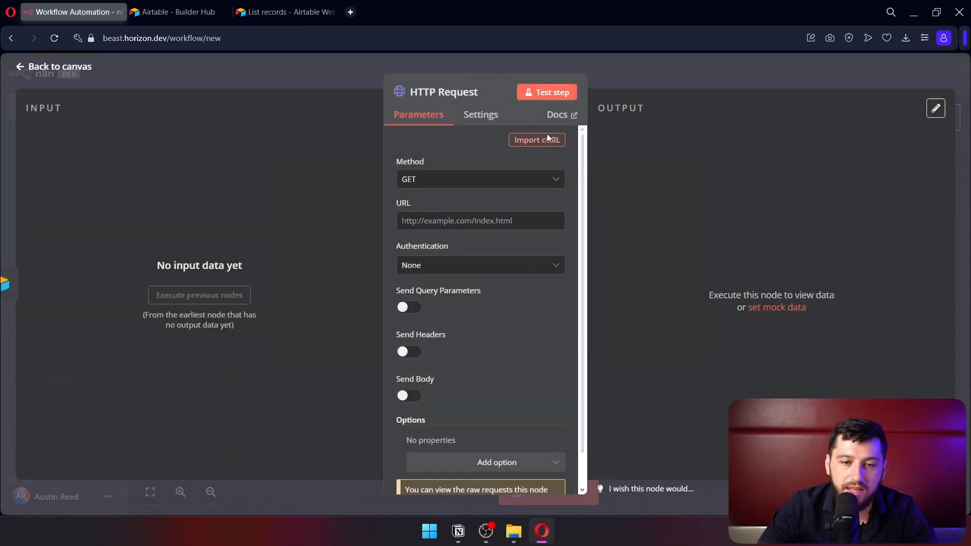
left_click(549, 139)
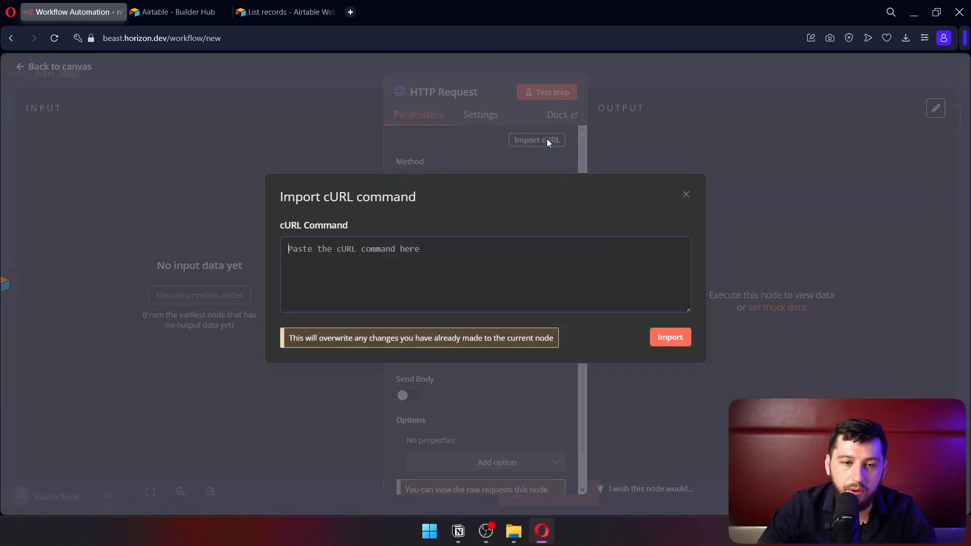
left_click(671, 338)
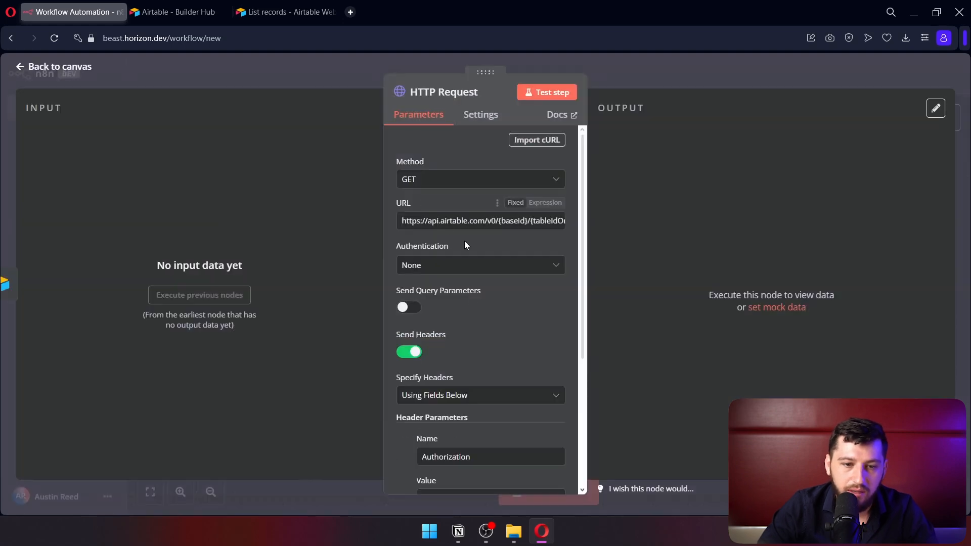
Review the imported Authorization header value and the baseId and tableIdOrName placeholders in the HTTP Request node's URL.
scroll(478, 308, "down", 4)
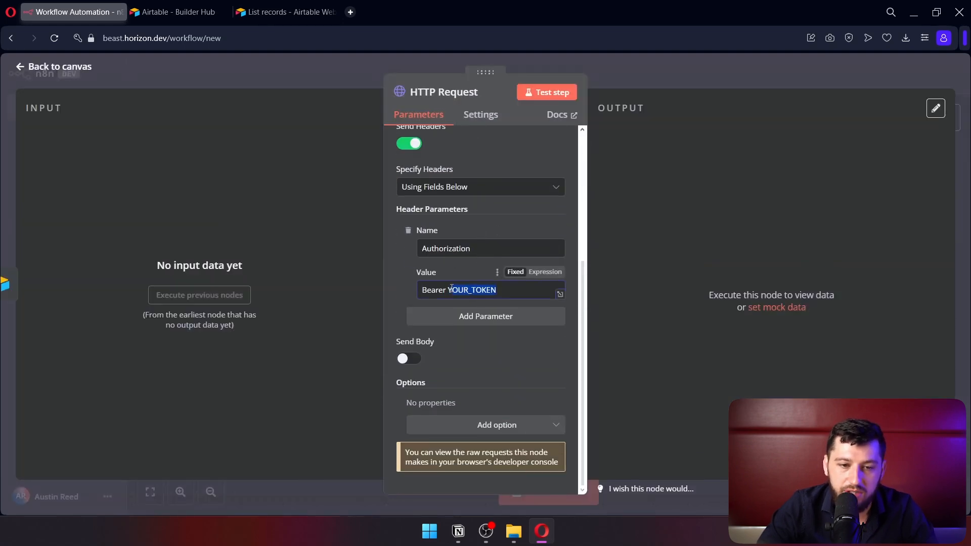
scroll(526, 318, "up", 5)
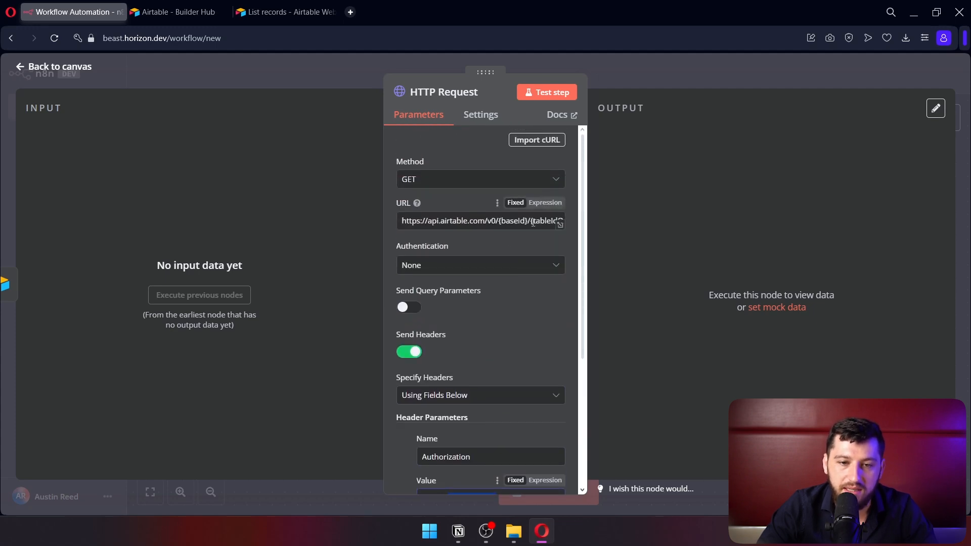
left_click(560, 227)
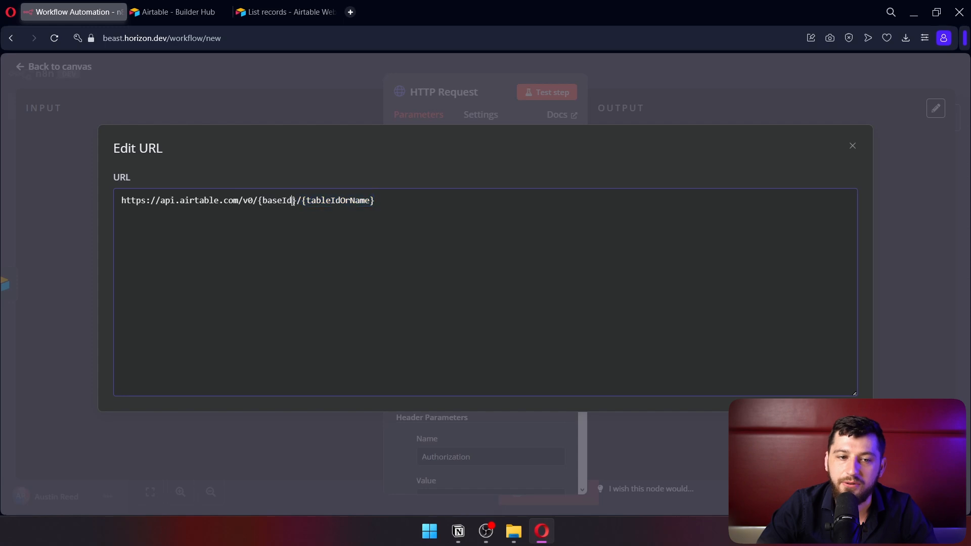
left_click(423, 107)
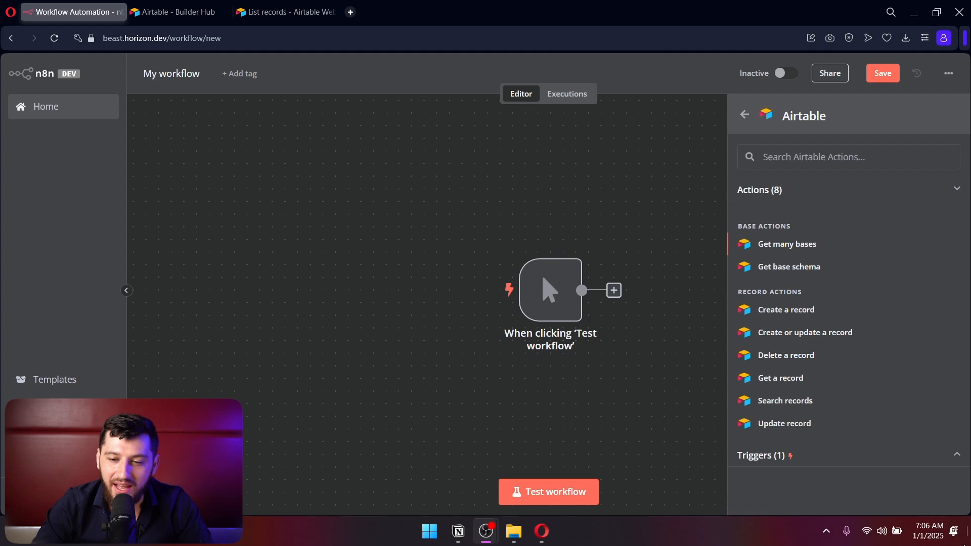
Compare n8n's Airtable actions and triggers with the endpoints listed in the Airtable Web API reference.
left_click(957, 455)
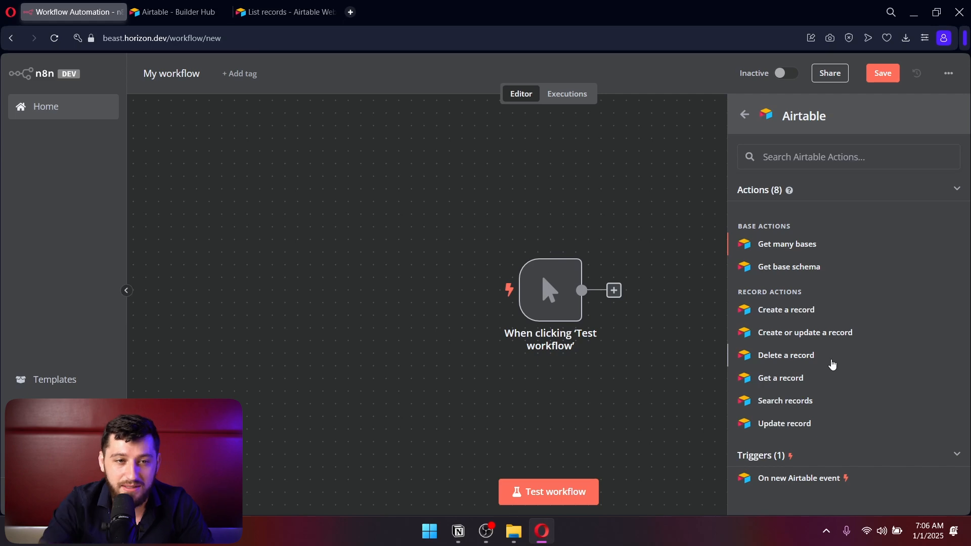
left_click(285, 11)
scroll(104, 334, "down", 4)
scroll(104, 334, "up", 5)
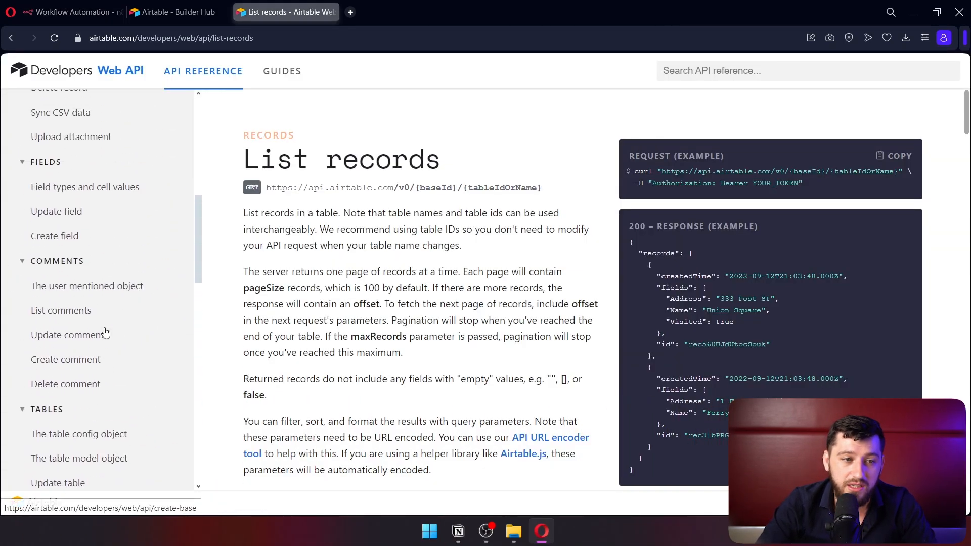
scroll(106, 349, "down", 8)
scroll(121, 324, "up", 3)
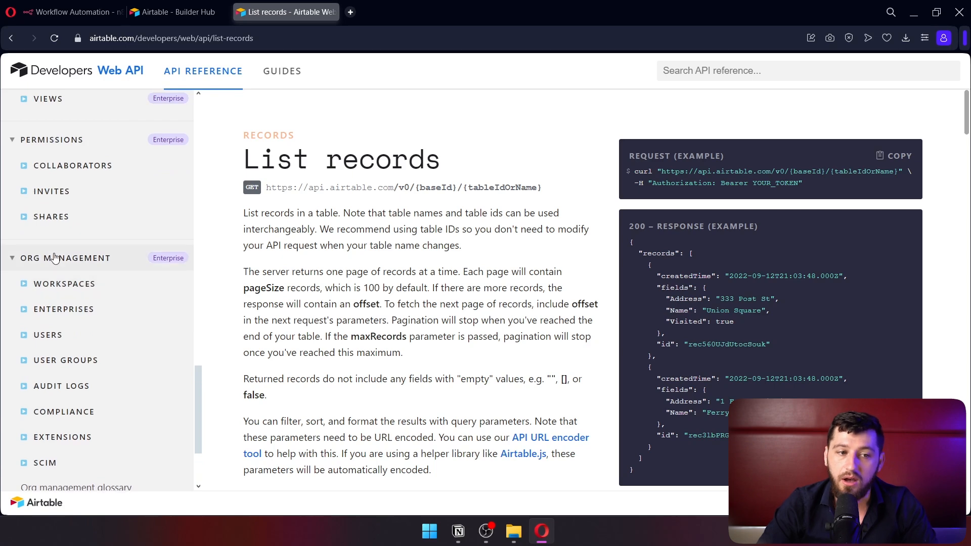
scroll(109, 258, "up", 12)
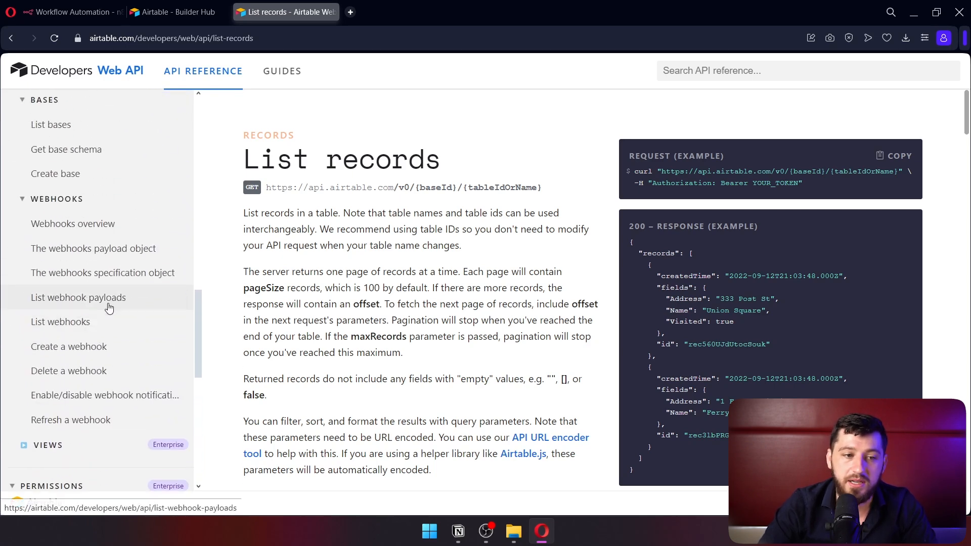
scroll(116, 302, "down", 3)
scroll(101, 329, "up", 8)
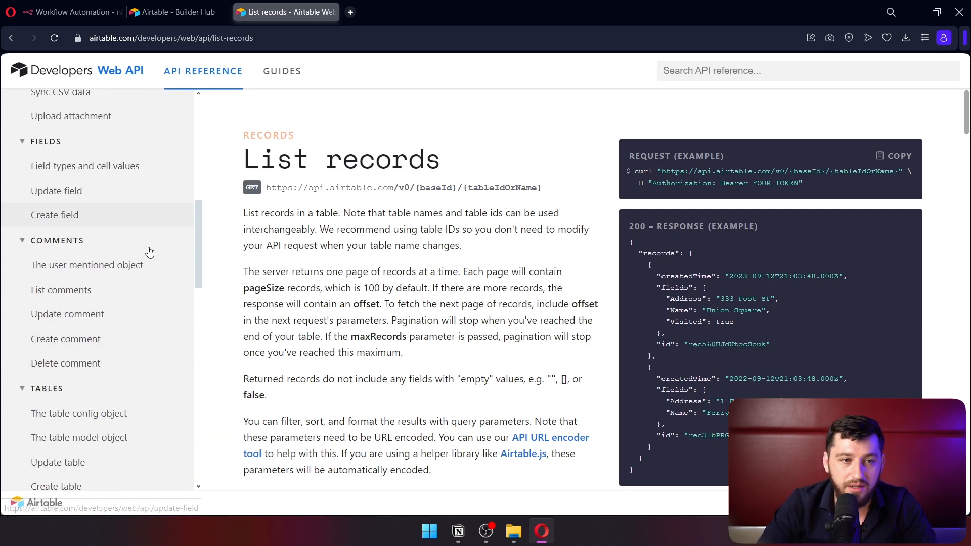
Return to n8n, add an Airtable Get many bases node after the manual trigger, and test it to check its output.
left_click(57, 15)
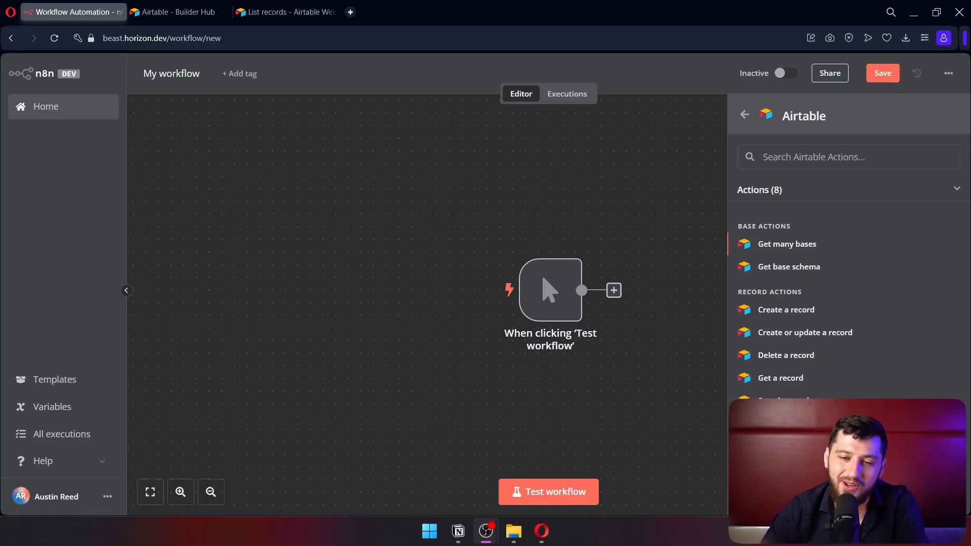
left_click(773, 245)
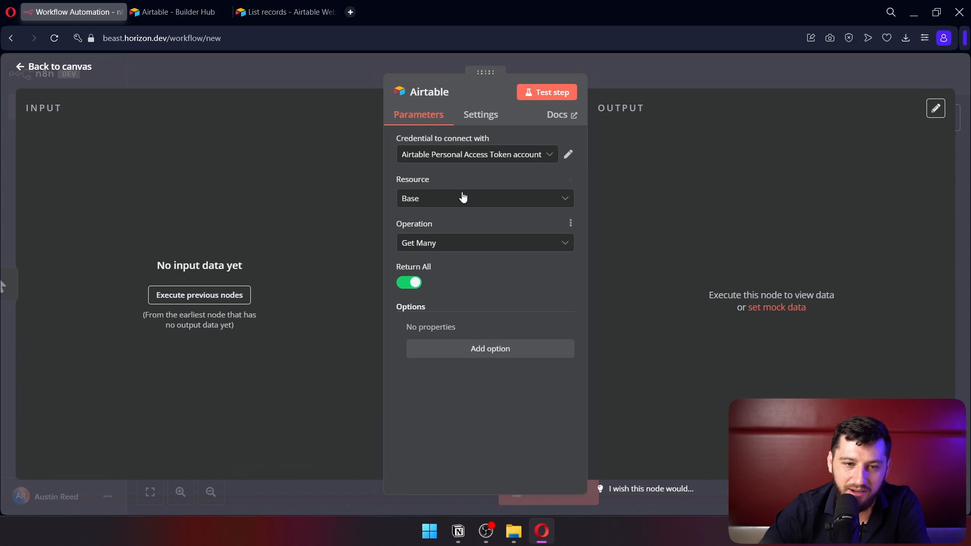
left_click(561, 99)
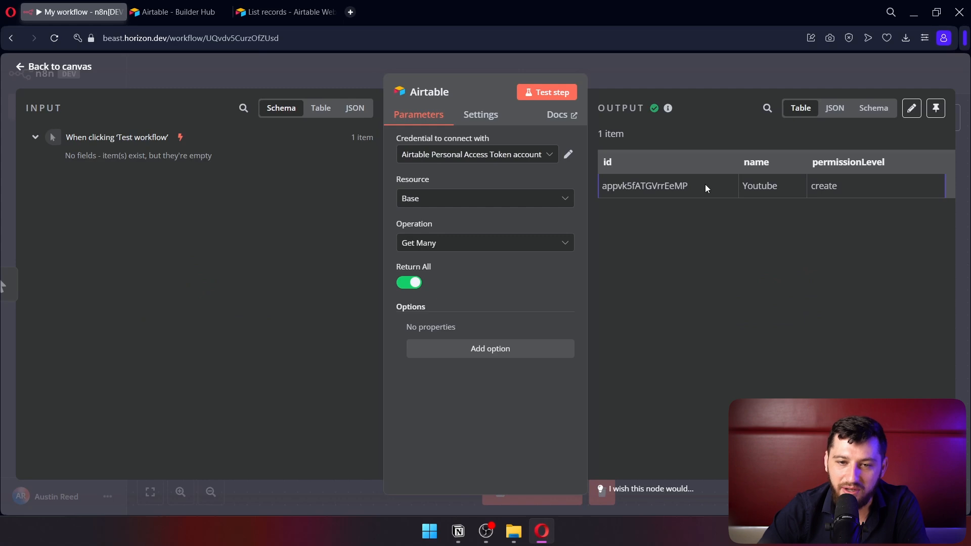
left_click_drag(707, 185, 595, 196)
left_click_drag(781, 187, 754, 187)
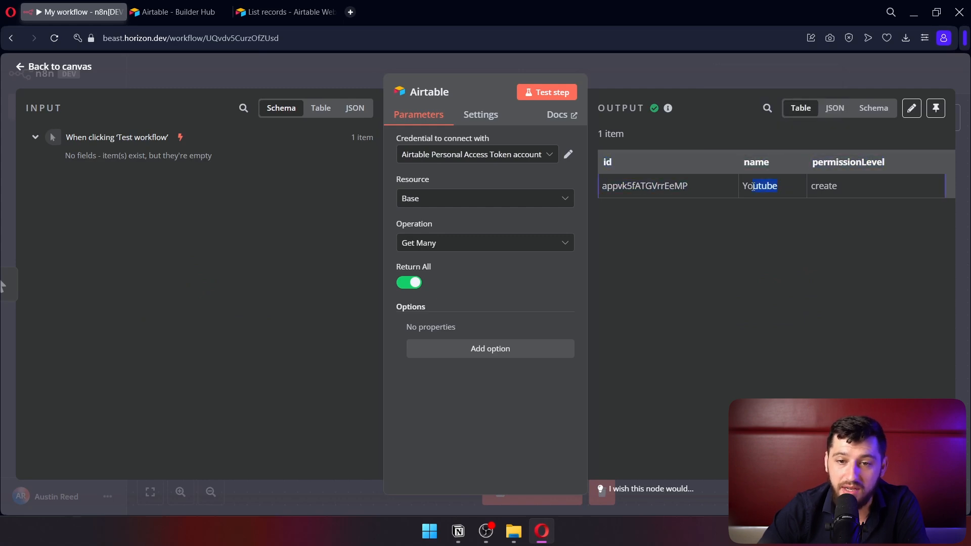
left_click(705, 70)
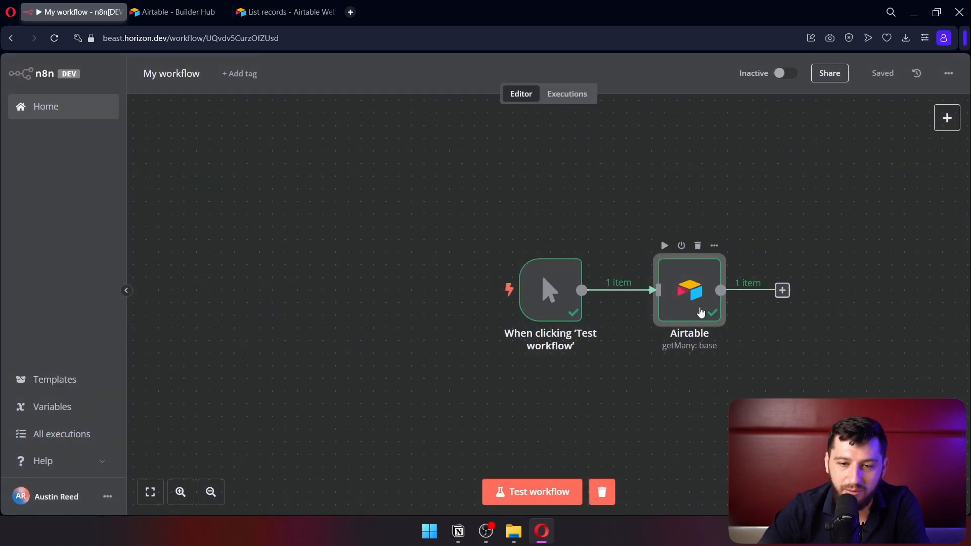
Add a second Airtable node with the Get base schema action after the Get many bases node.
left_click(757, 290)
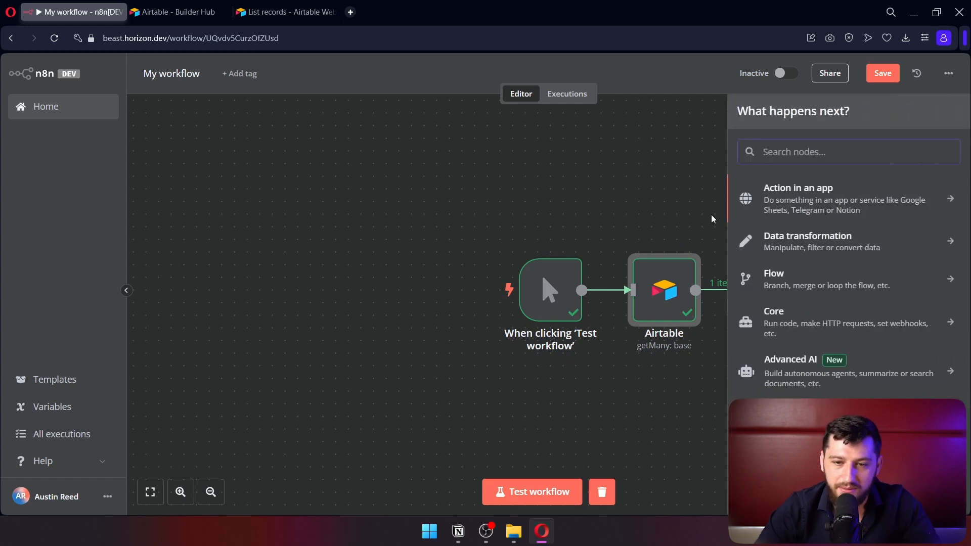
type("ai")
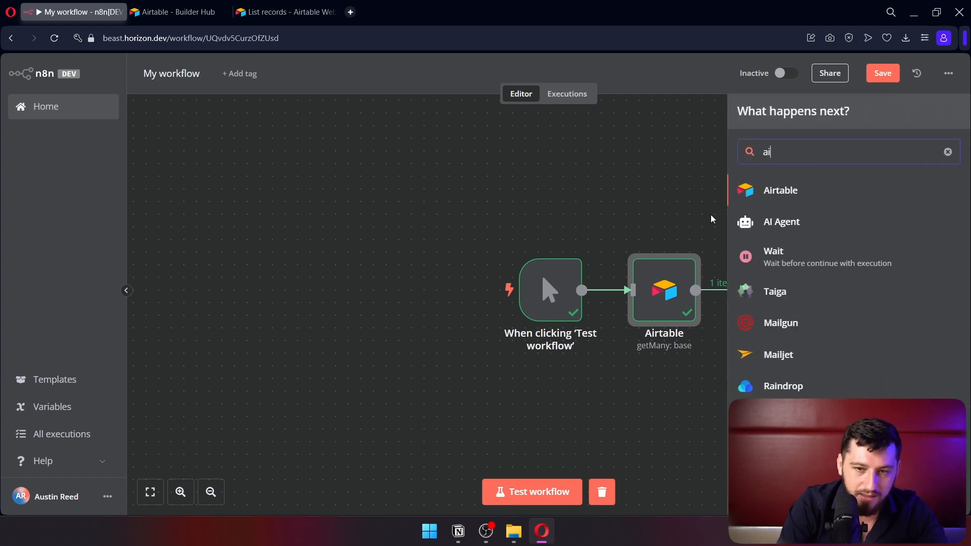
left_click(742, 198)
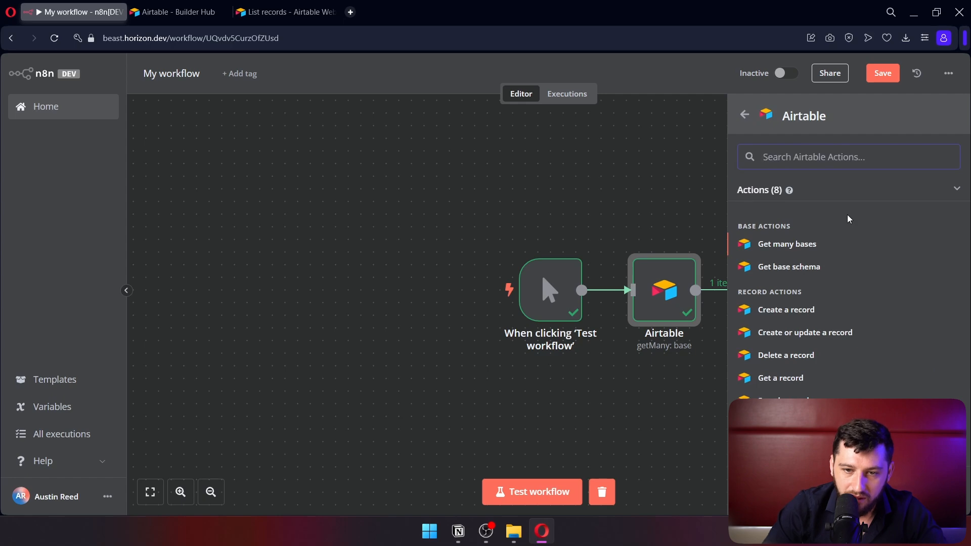
left_click(797, 265)
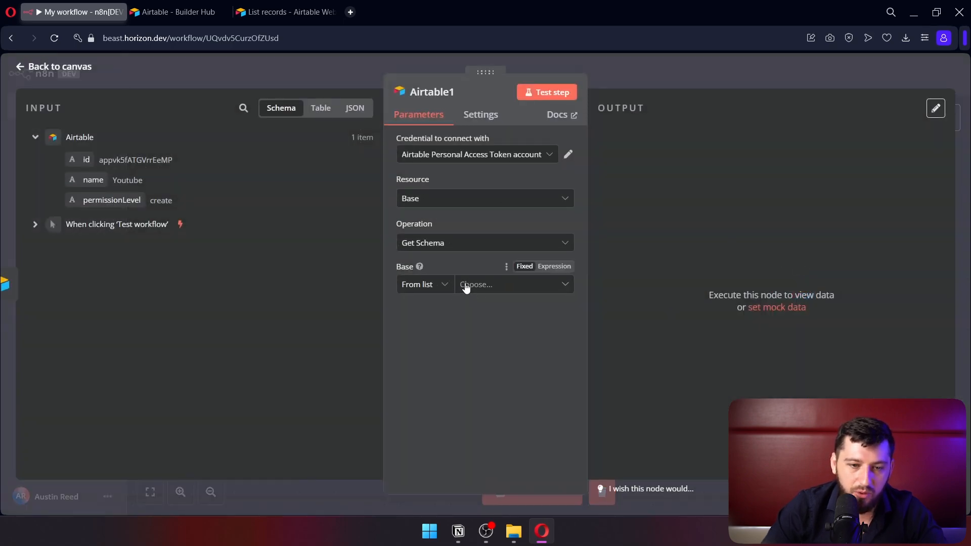
Set the schema node's base to By ID with the incoming base id, {{ $json.id }}, and test the node.
left_click(447, 286)
left_click(417, 357)
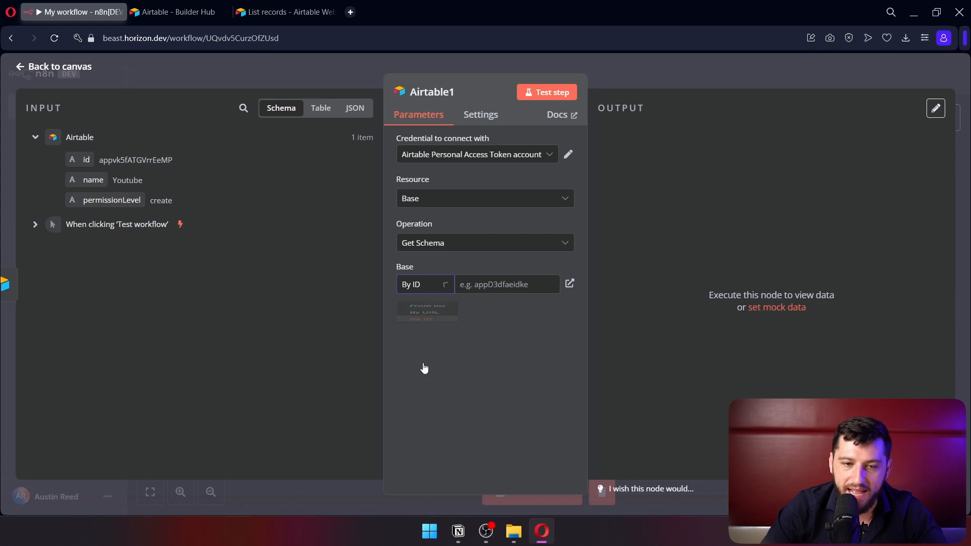
left_click_drag(79, 155, 485, 284)
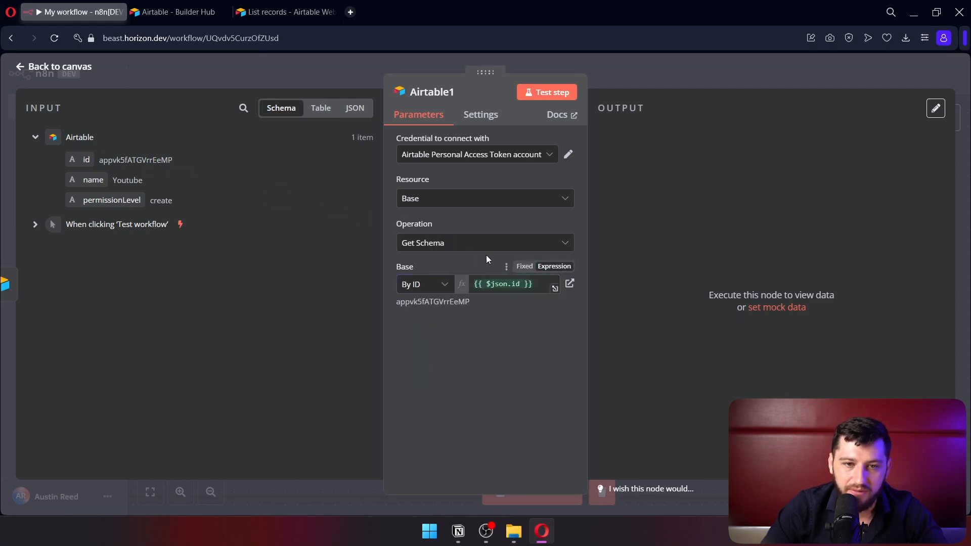
left_click(540, 92)
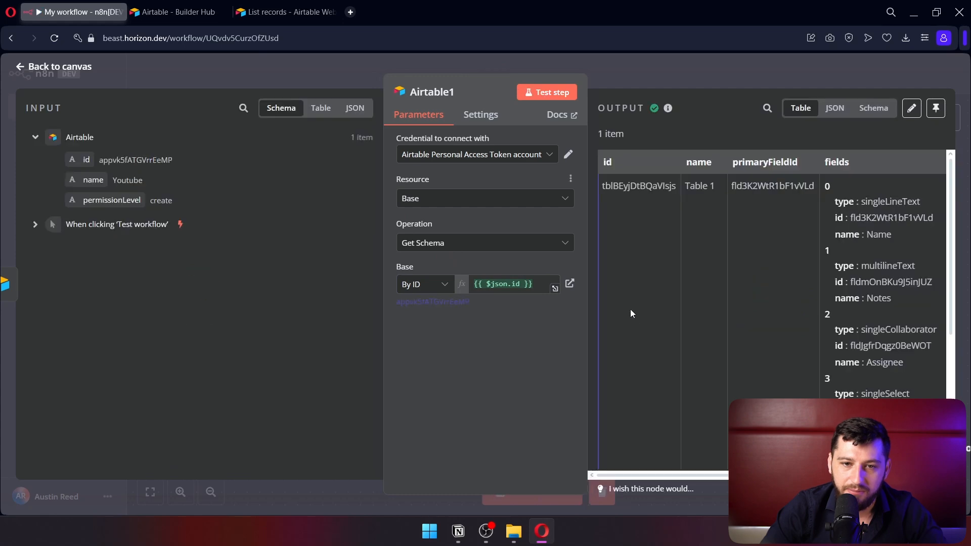
scroll(871, 338, "down", 3)
scroll(871, 338, "down", 2)
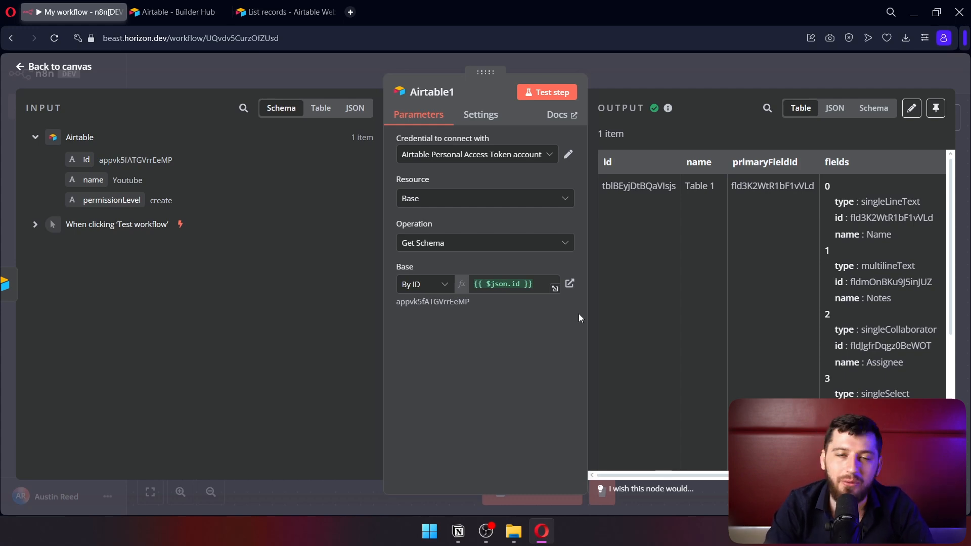
left_click(664, 80)
Add an Edit Fields (Set) node after the schema node and map the table id from Airtable1 and the base id from Airtable.
left_click(592, 266)
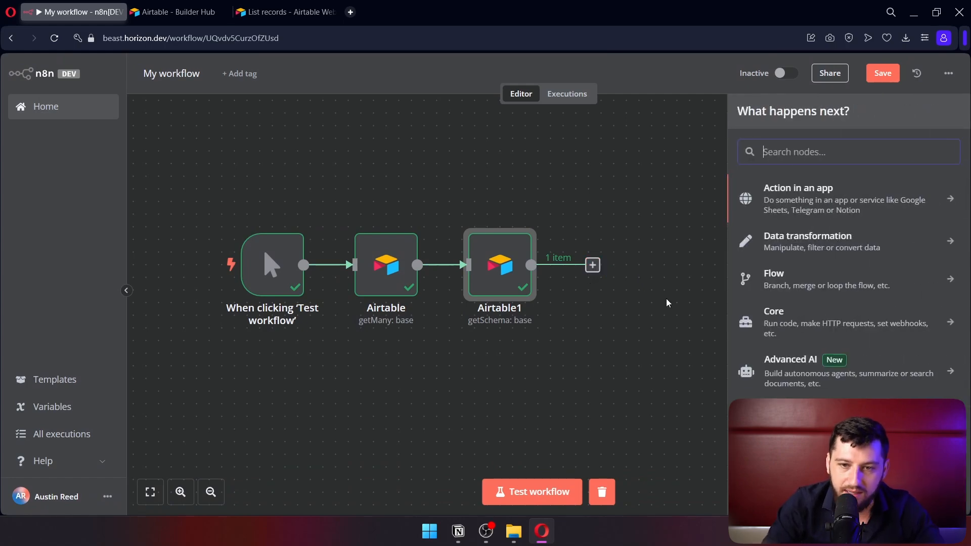
type("edit")
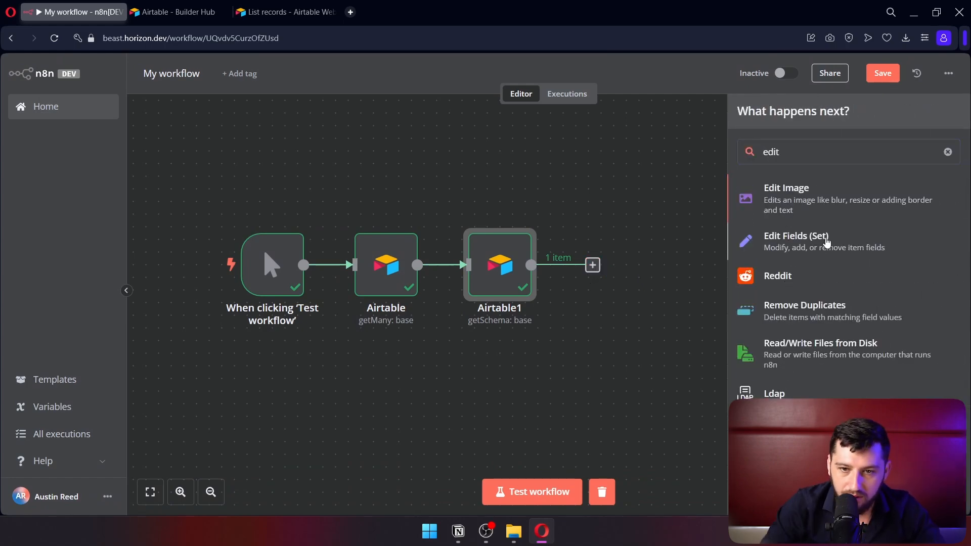
left_click(823, 236)
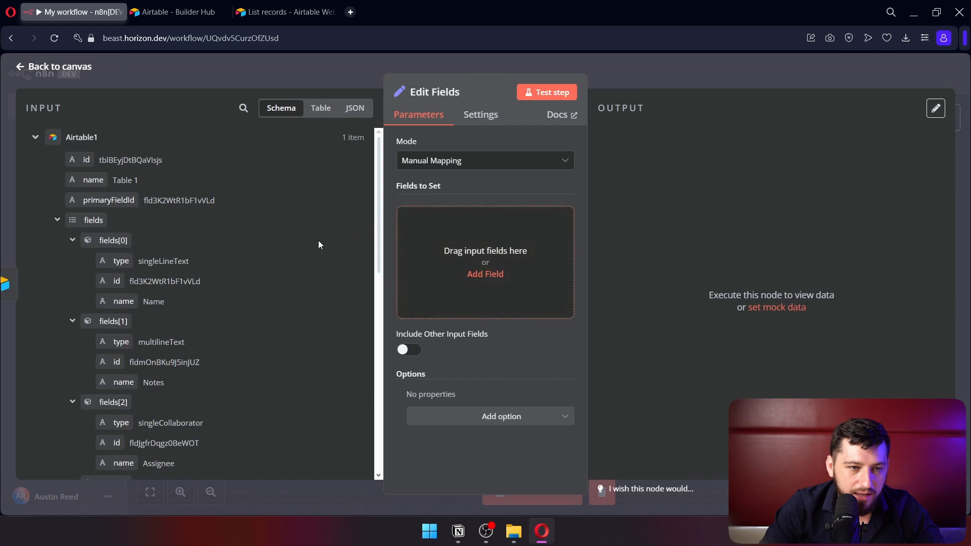
left_click_drag(86, 159, 438, 242)
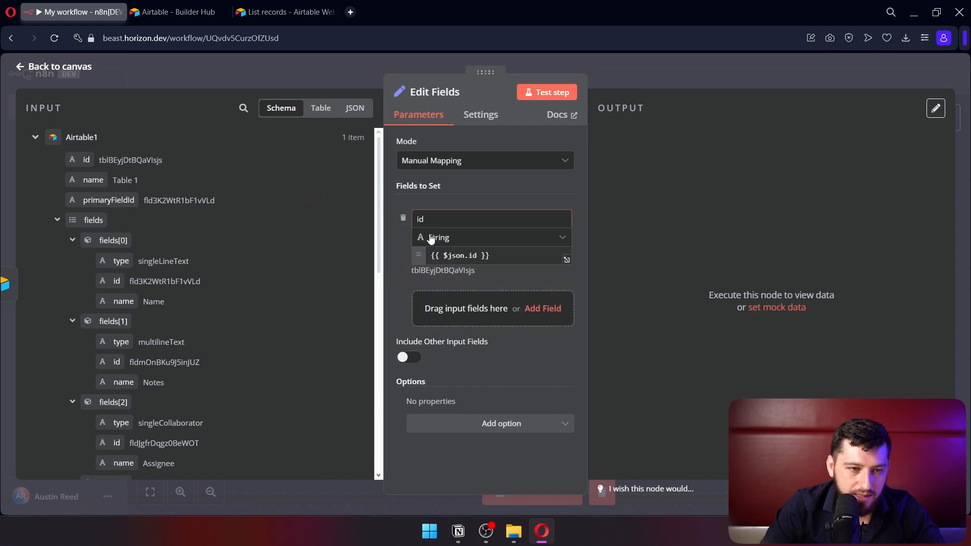
scroll(81, 212, "down", 15)
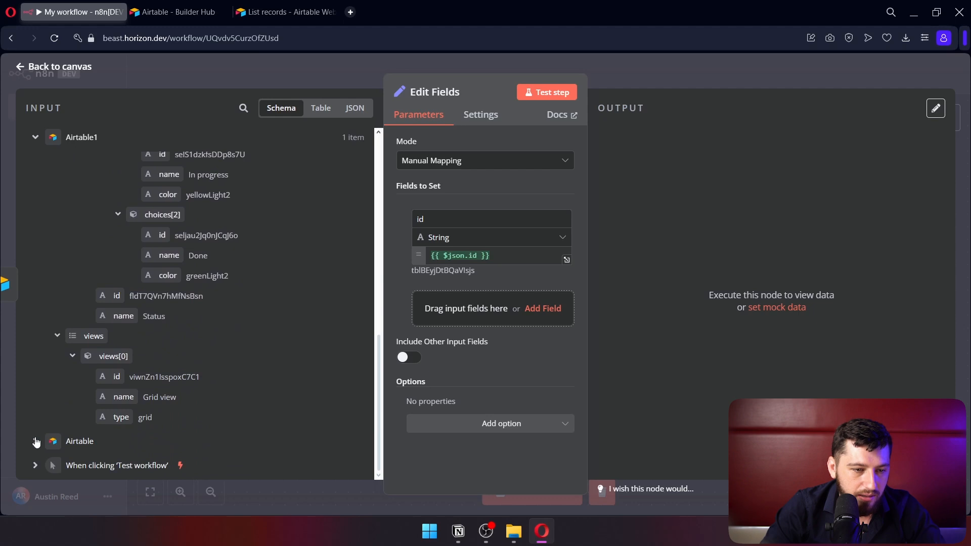
left_click(36, 441)
left_click_drag(86, 425, 473, 304)
Name the two mapped id fields table_id and base_id, and test the Edit Fields node.
left_click(462, 238)
left_click(461, 223)
double_click(460, 224)
type("table_id")
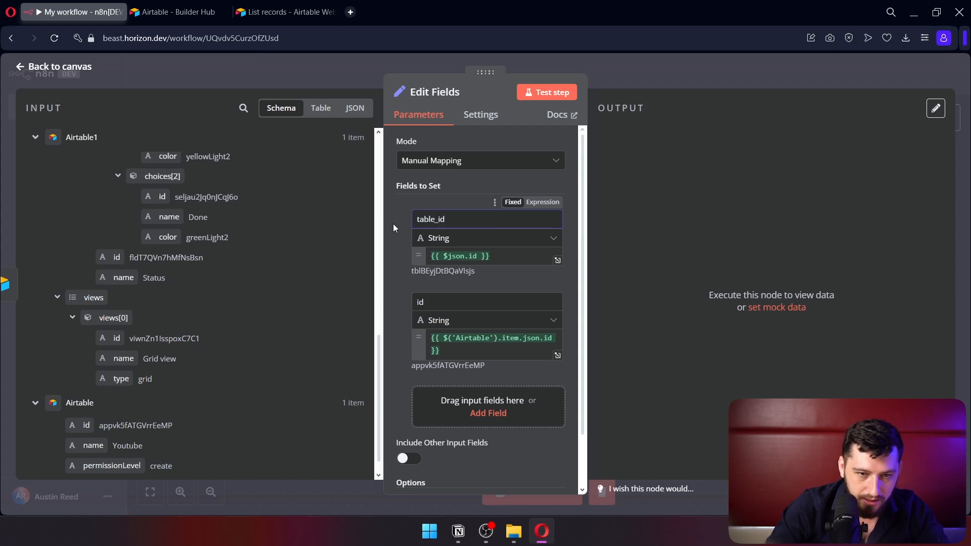
left_click_drag(444, 305, 390, 294)
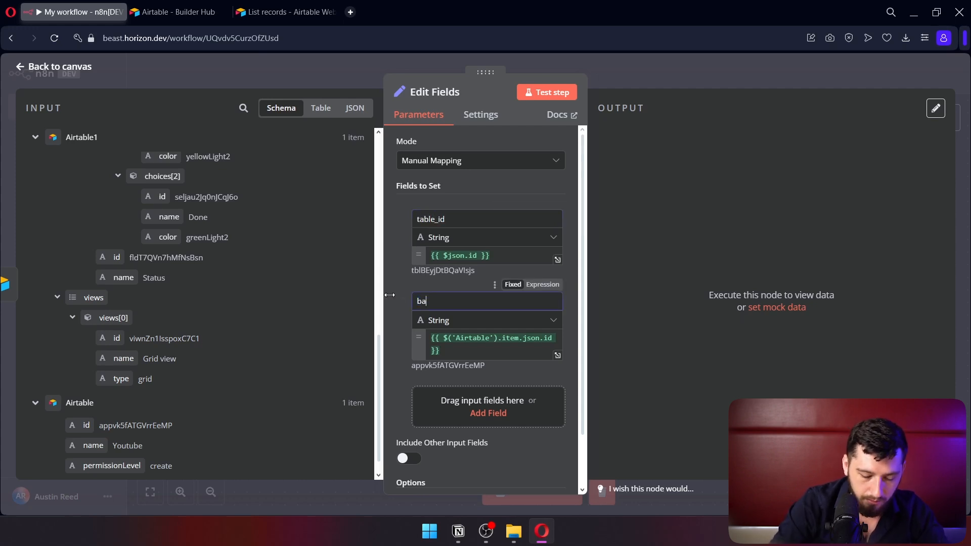
left_click(697, 80)
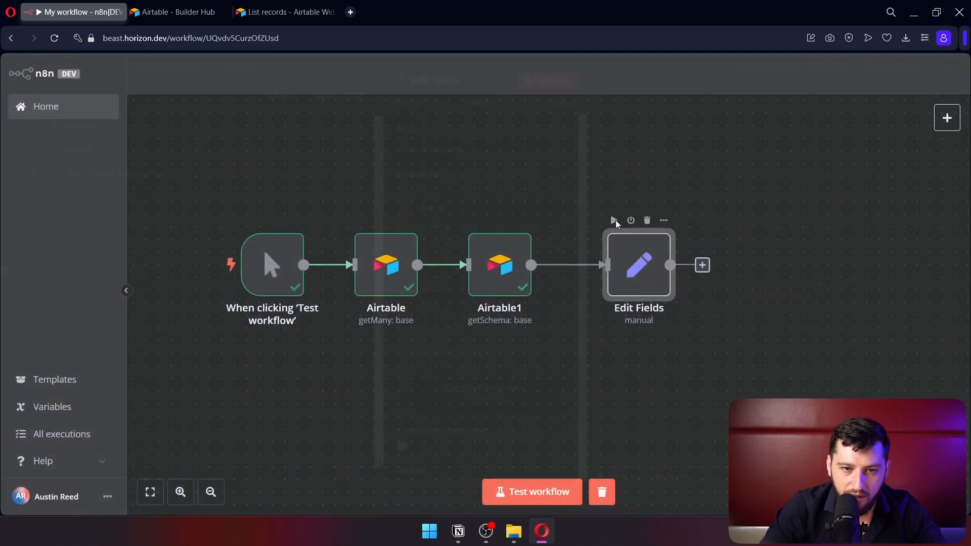
double_click(619, 238)
left_click(541, 93)
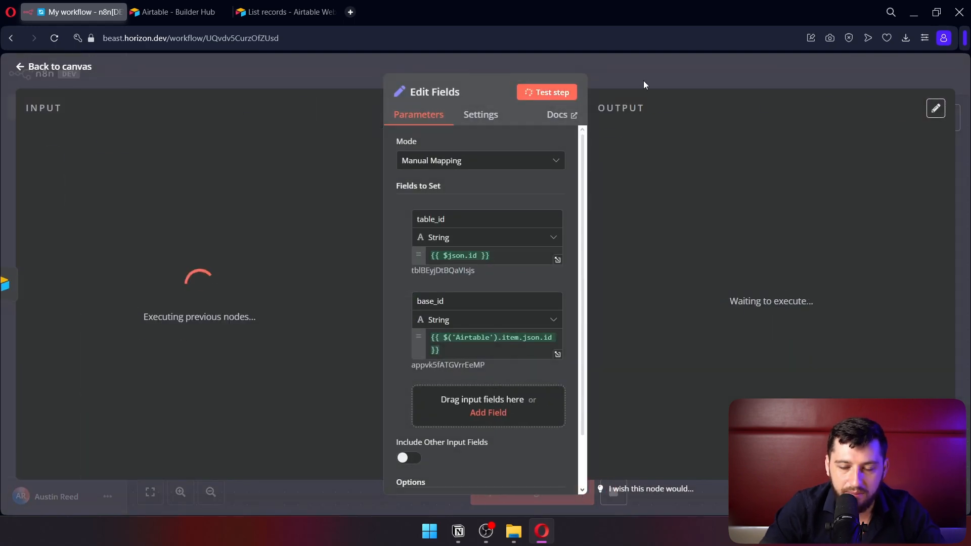
Pin the Edit Fields node's output data and move the workflow nodes closer together on the canvas.
left_click(697, 81)
right_click(640, 248)
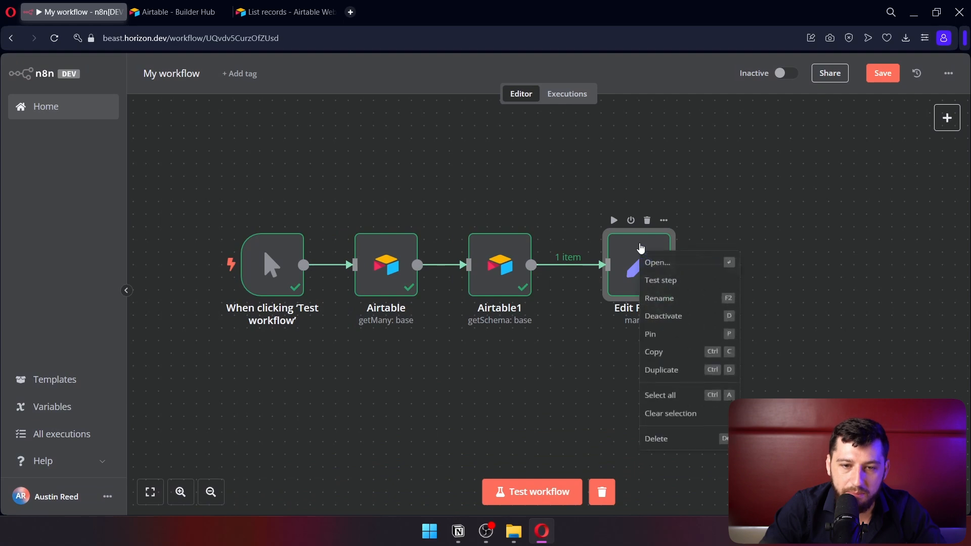
left_click(683, 344)
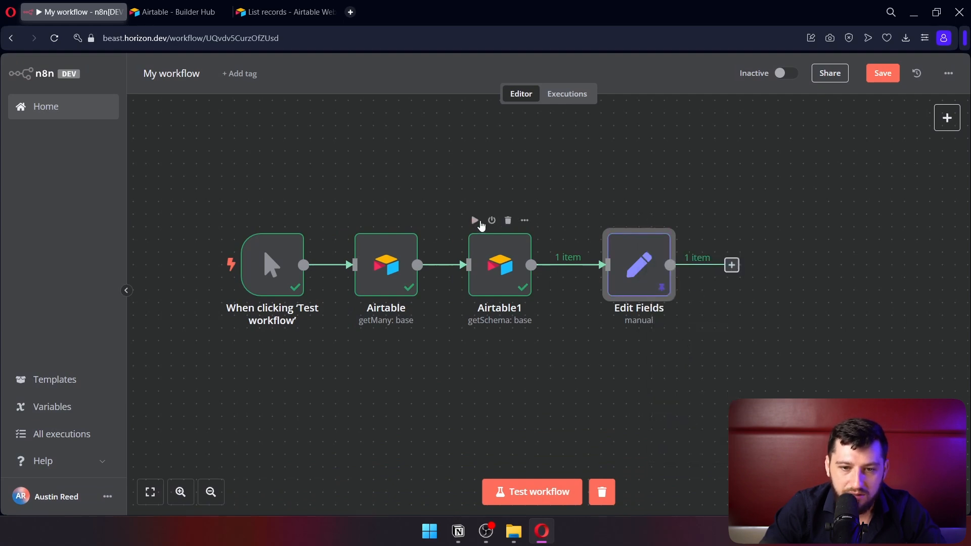
left_click_drag(570, 411, 568, 411)
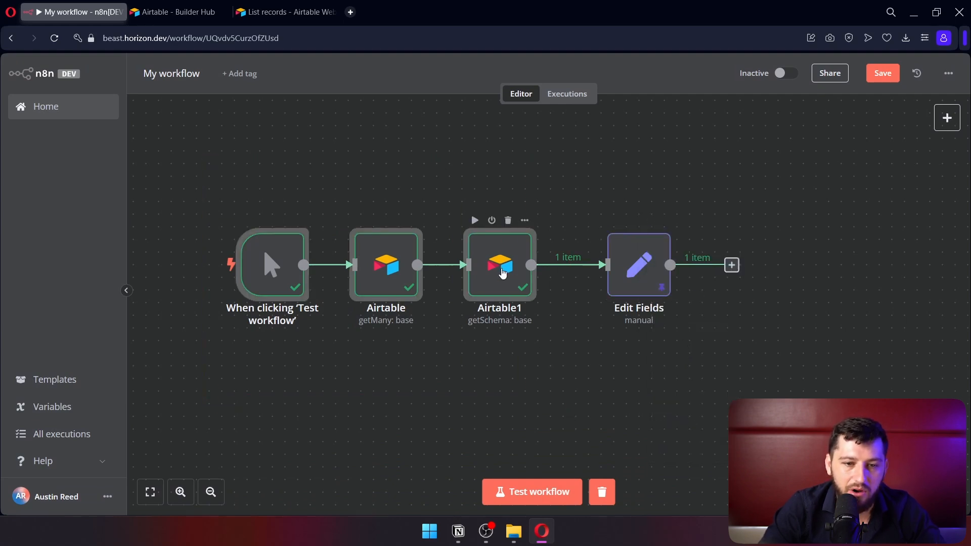
left_click_drag(499, 264, 386, 239)
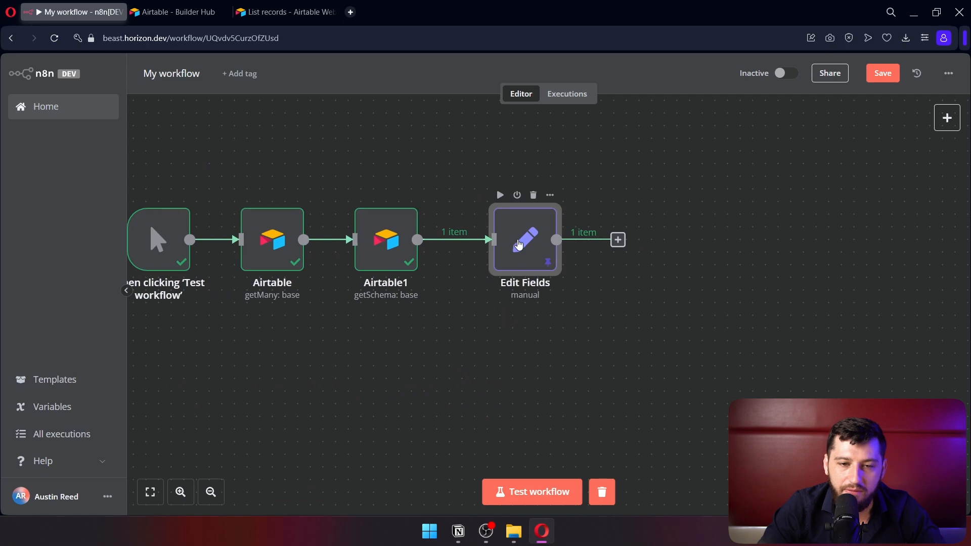
double_click(633, 267)
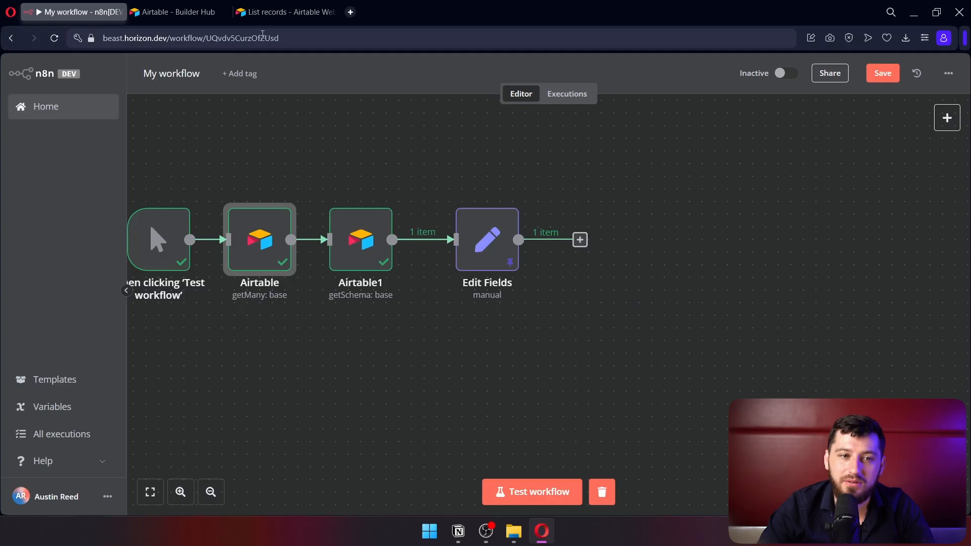
Copy the example cURL request from the List records page of the Airtable Web API reference.
left_click(271, 11)
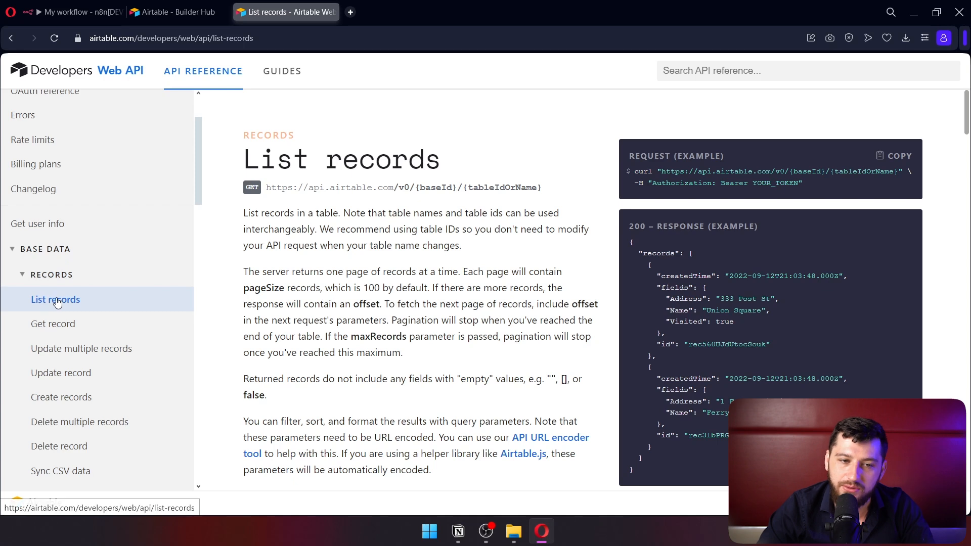
left_click_drag(458, 187, 421, 187)
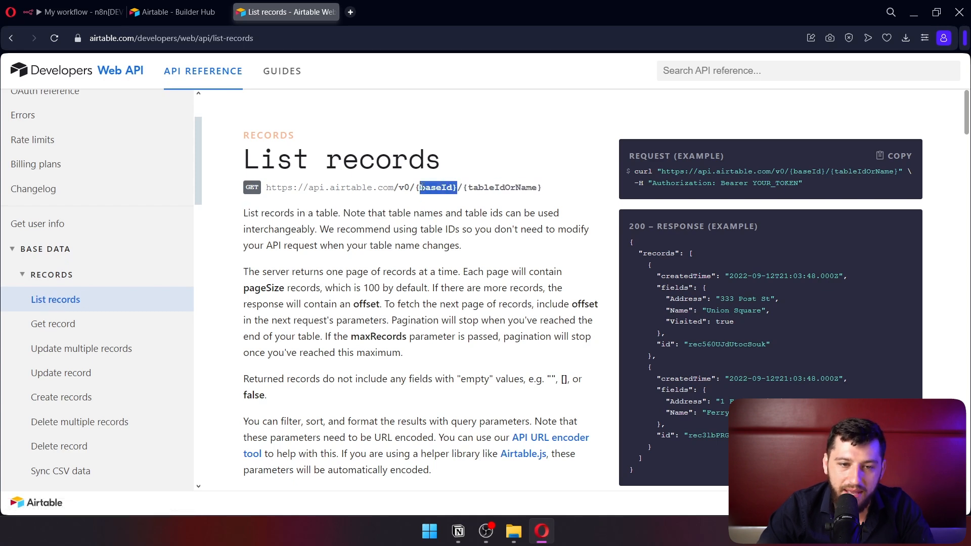
left_click_drag(543, 188, 465, 197)
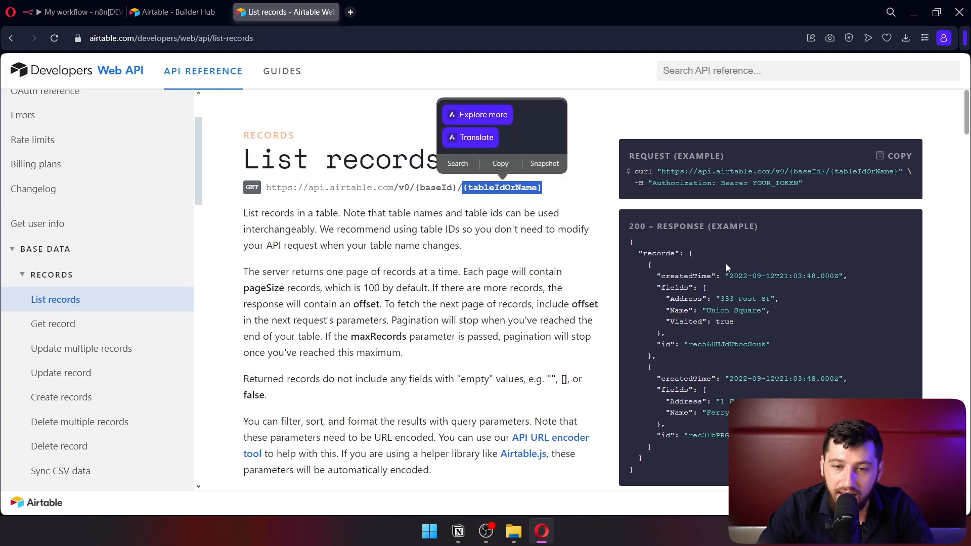
left_click_drag(799, 183, 749, 187)
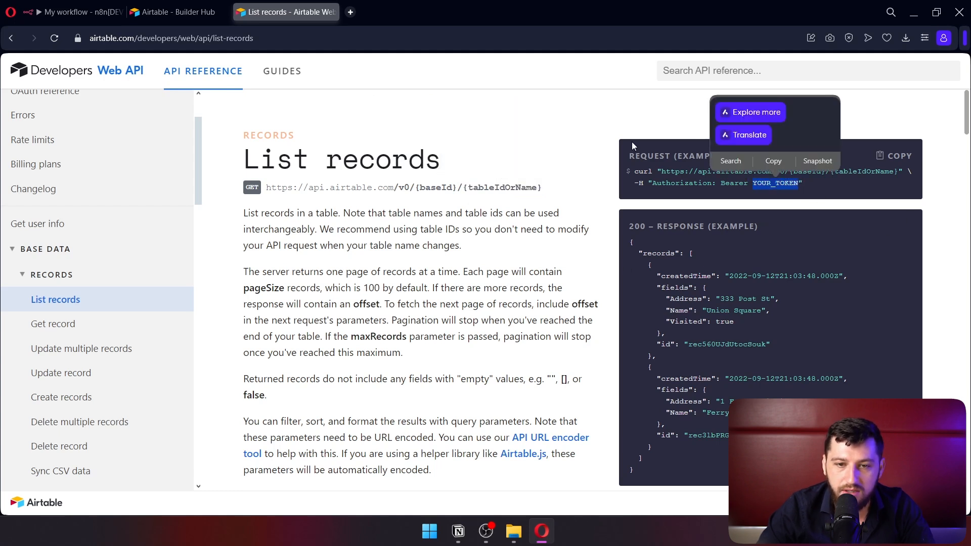
left_click(652, 154)
left_click(893, 157)
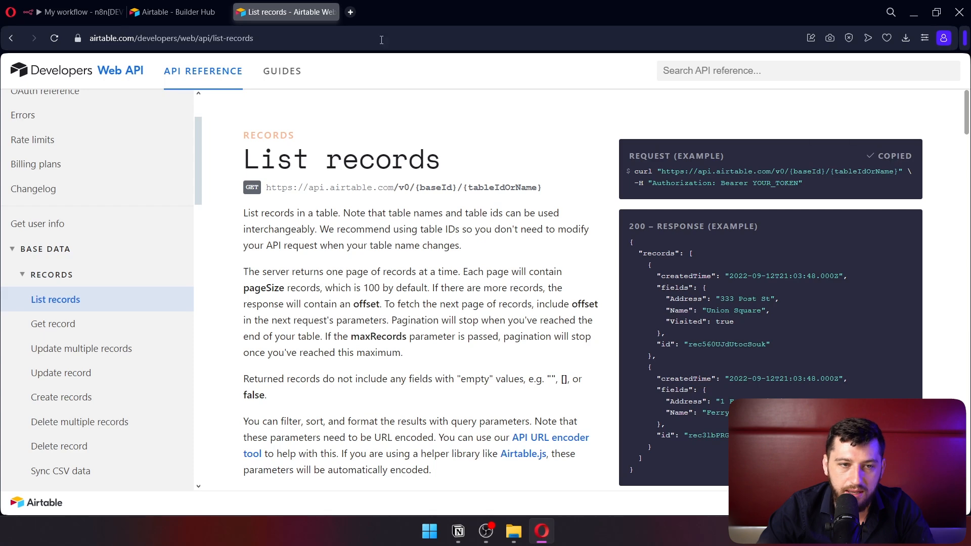
Back in n8n, add an HTTP Request node after Edit Fields and import the copied List records cURL command.
left_click(84, 13)
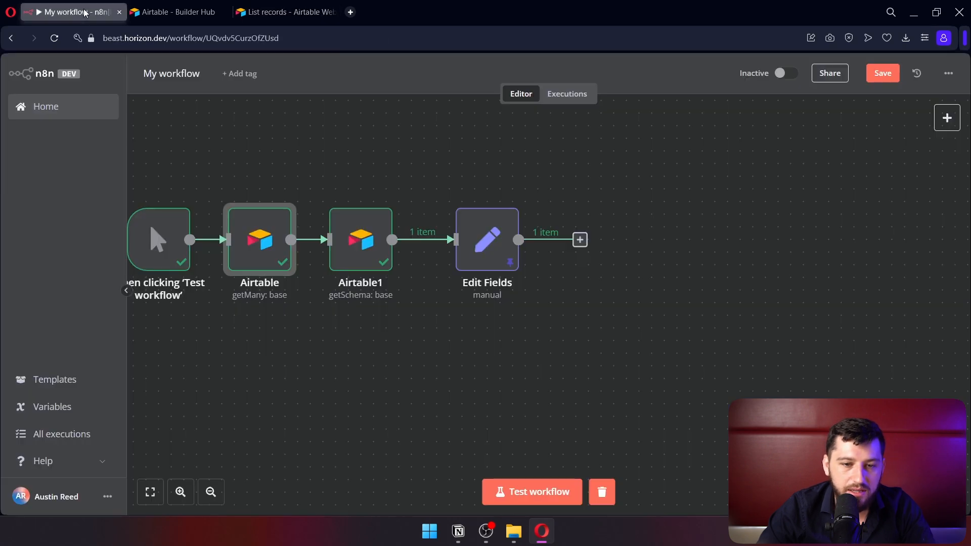
left_click(579, 241)
type("http")
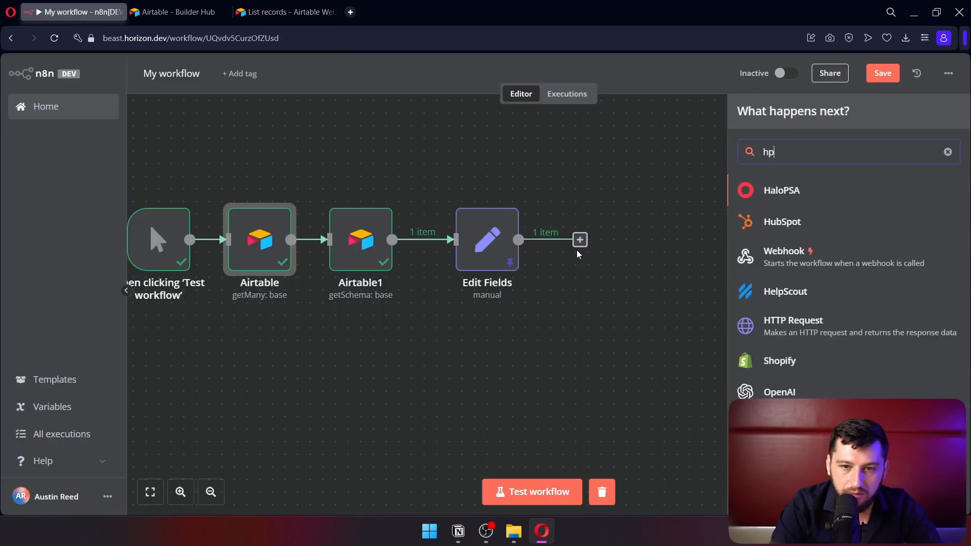
left_click(785, 189)
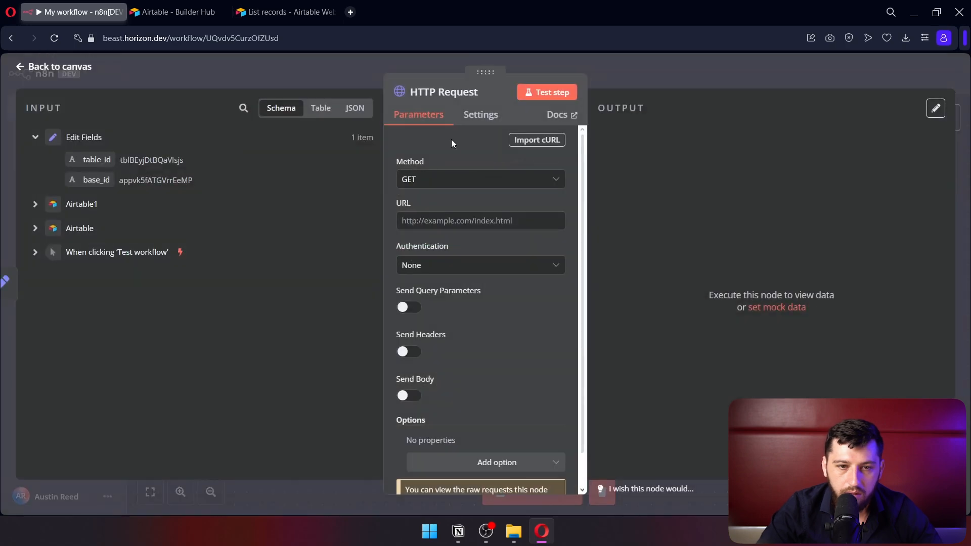
left_click(529, 144)
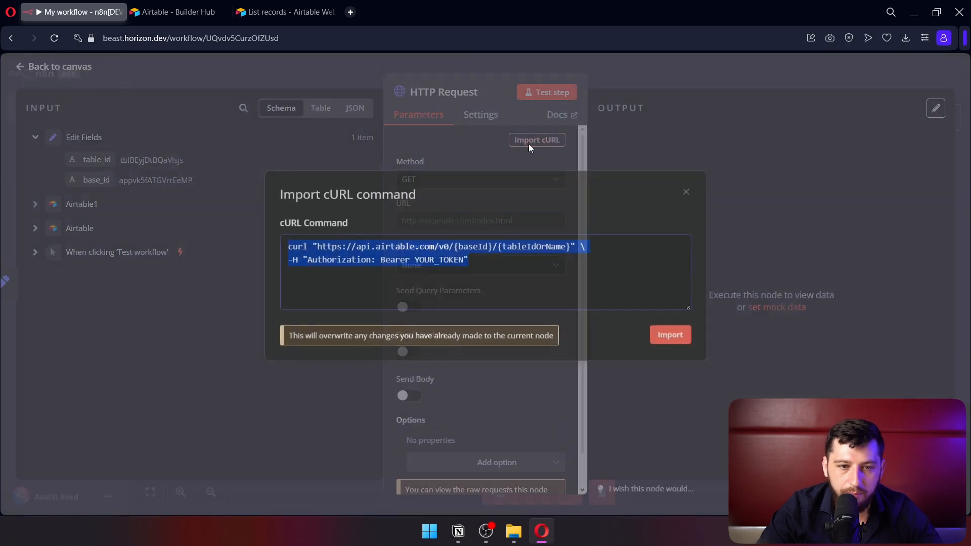
left_click(677, 337)
Replace YOUR_TOKEN in the Authorization header value with the Airtable access token, keeping the Bearer prefix.
scroll(541, 245, "down", 3)
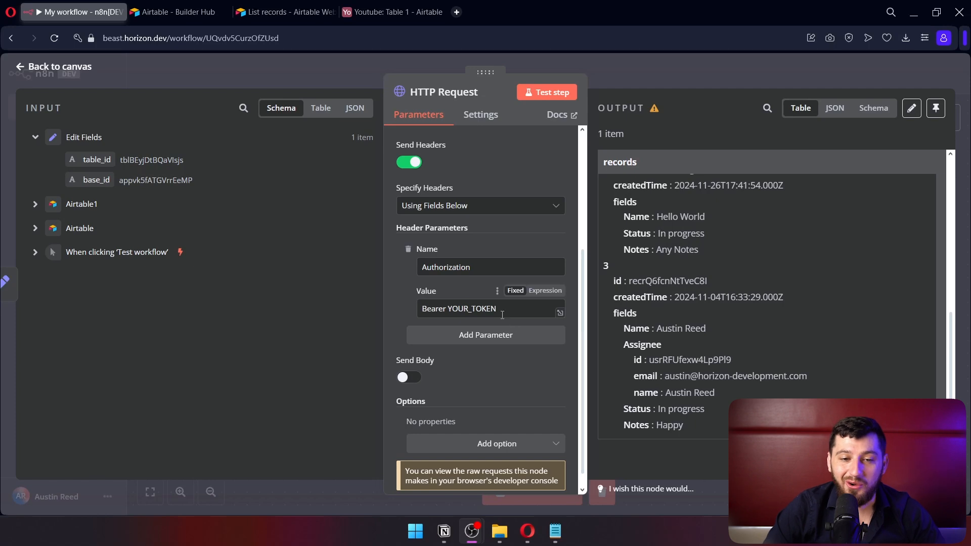
left_click_drag(501, 310, 458, 316)
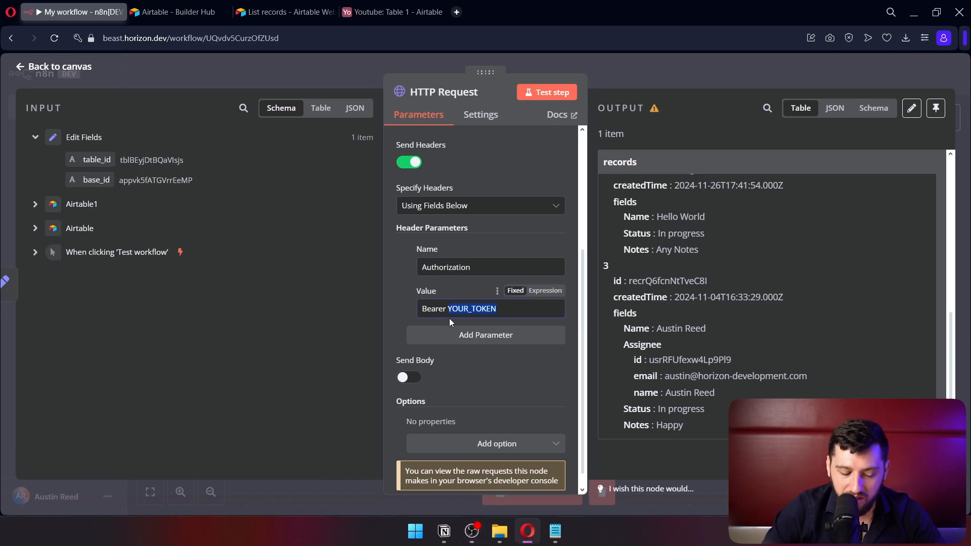
key("ctrl+v")
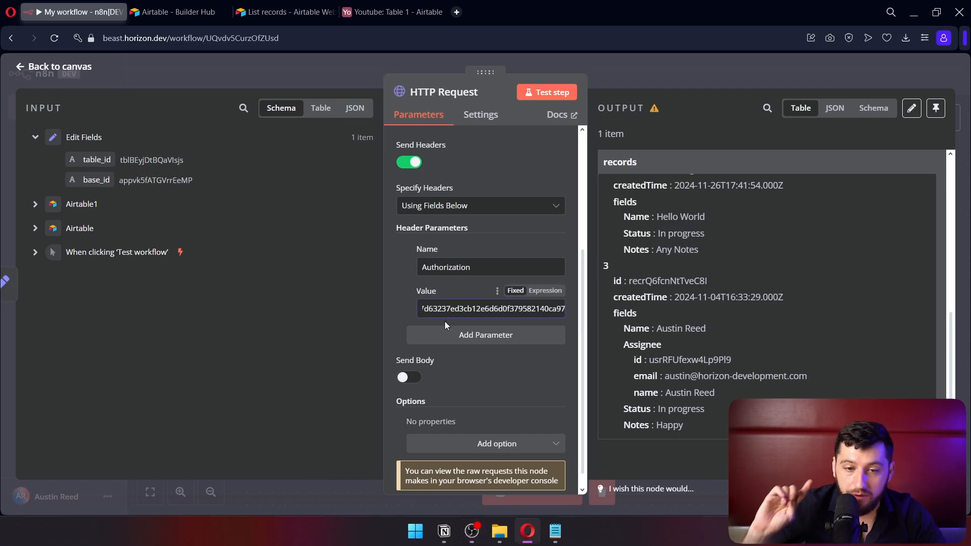
scroll(444, 320, "up", 4)
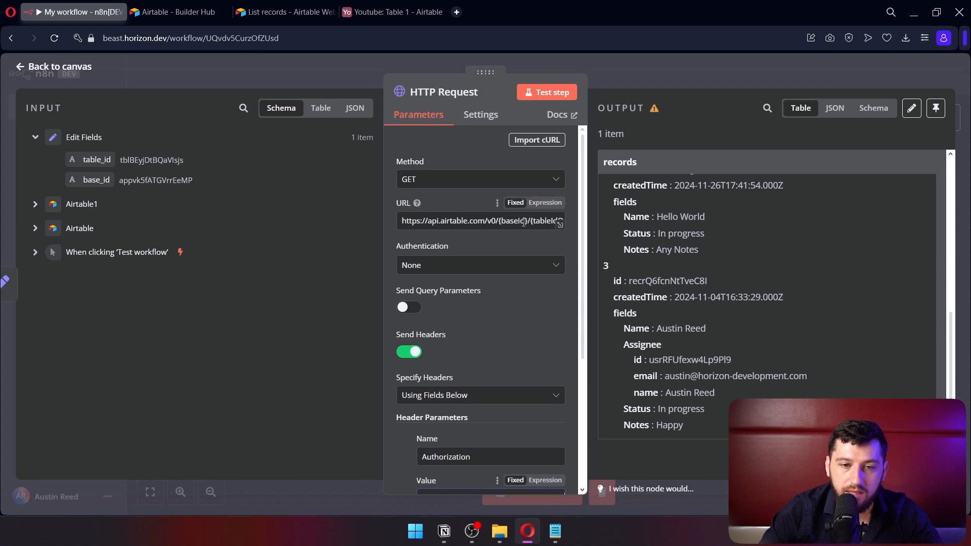
left_click(531, 204)
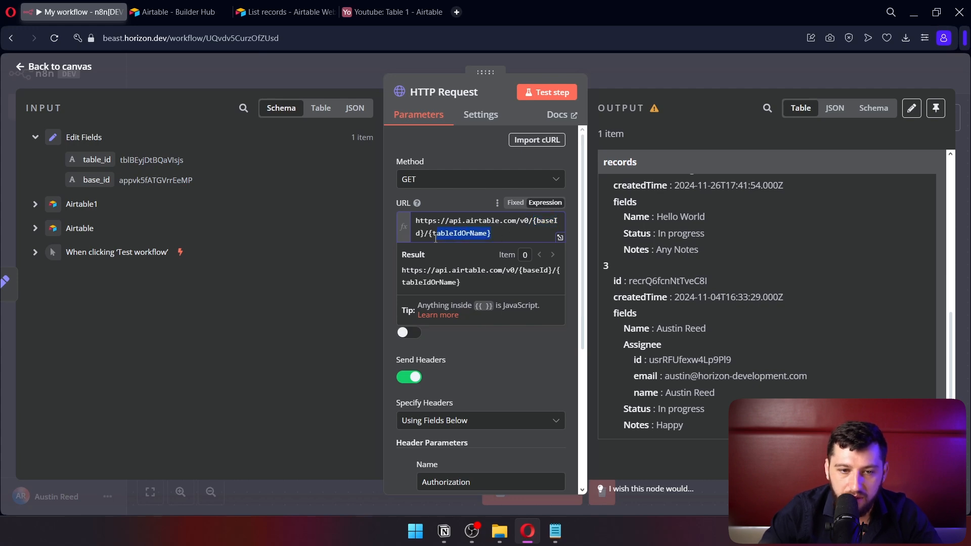
left_click(494, 236)
key("BackSpace")
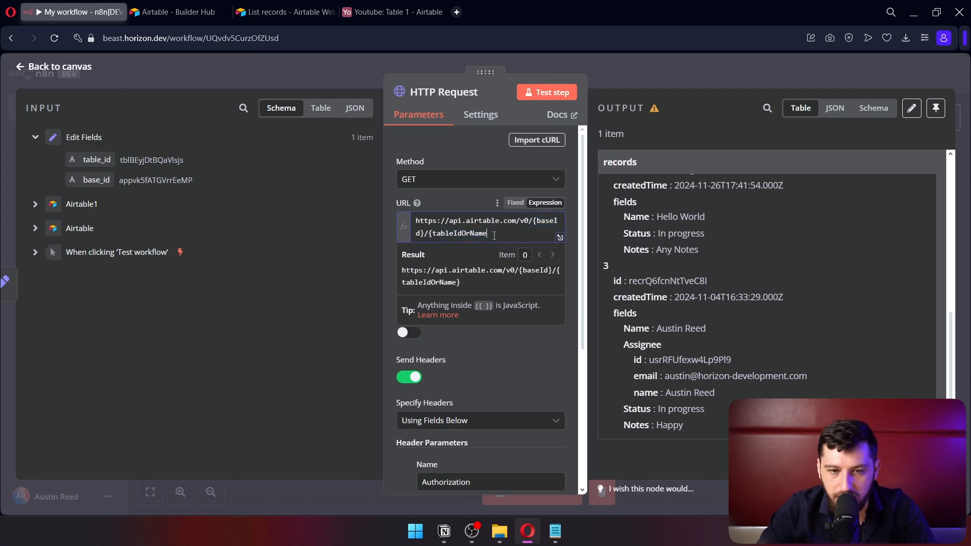
key("BackSpace")
key("BackSpace")
key("BackSpace")
key("BackSpace")
key("BackSpace")
key("BackSpace")
key("BackSpace")
key("BackSpace")
key("BackSpace")
key("BackSpace")
key("BackSpace")
key("BackSpace")
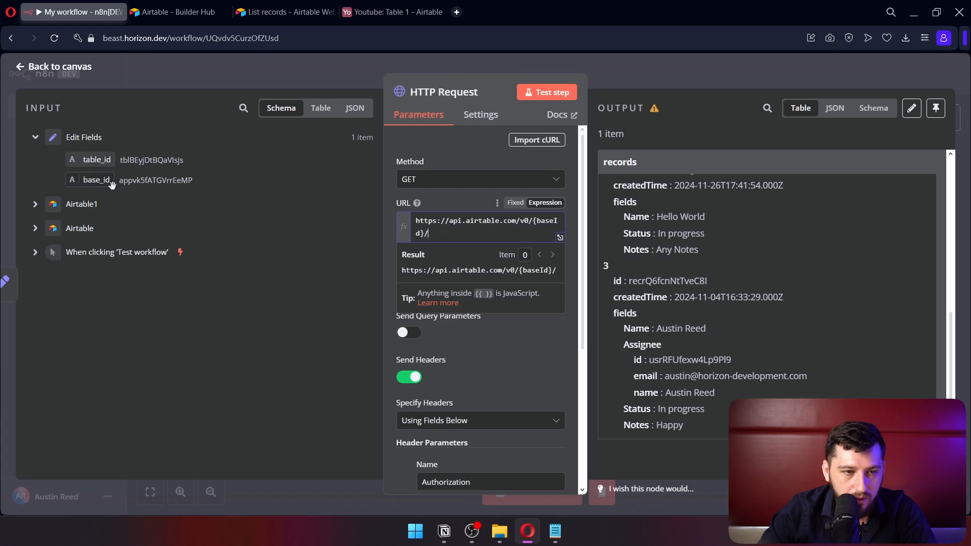
left_click_drag(104, 160, 473, 245)
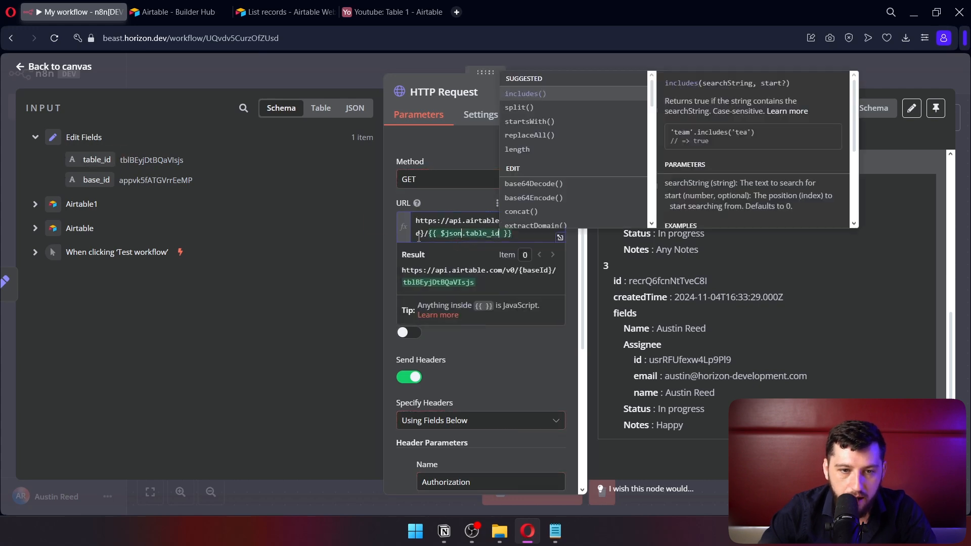
key("BackSpace")
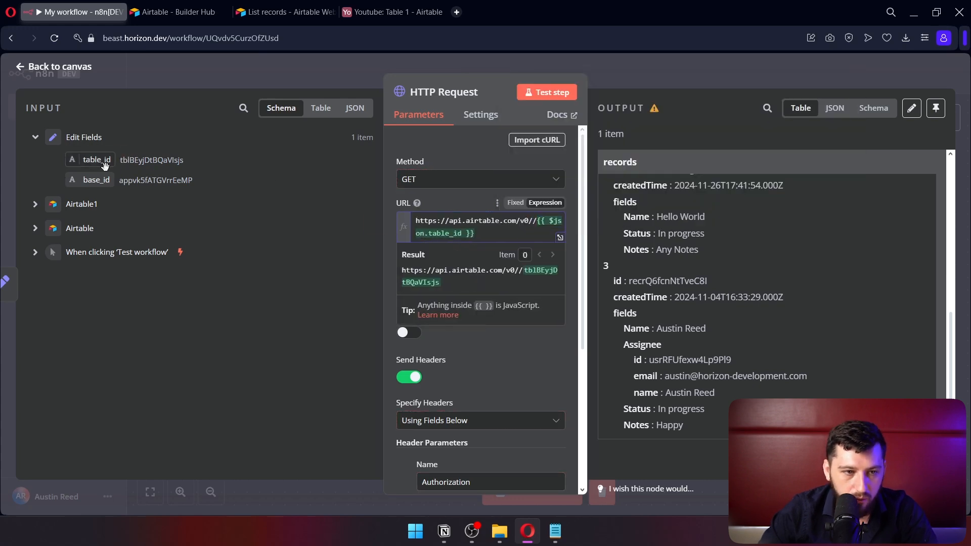
left_click_drag(96, 180, 535, 222)
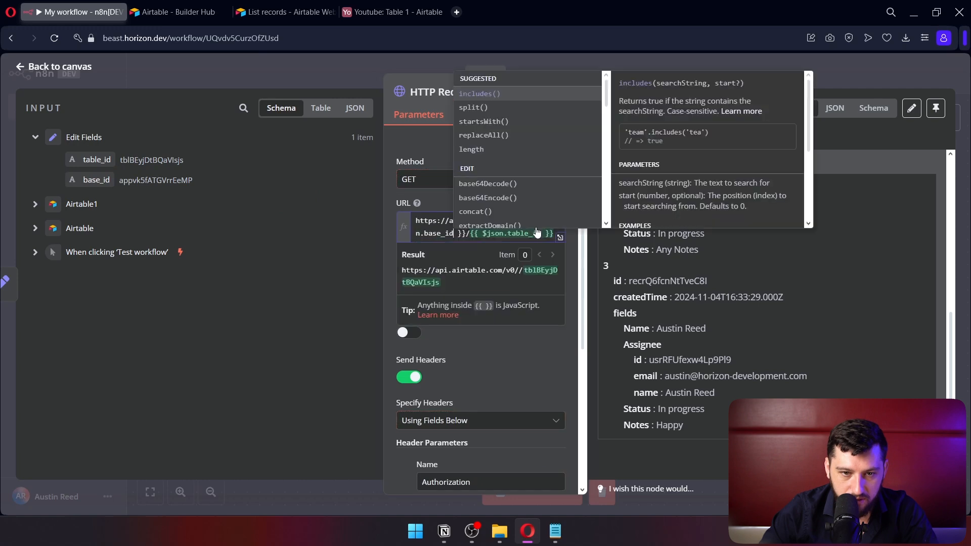
left_click(434, 204)
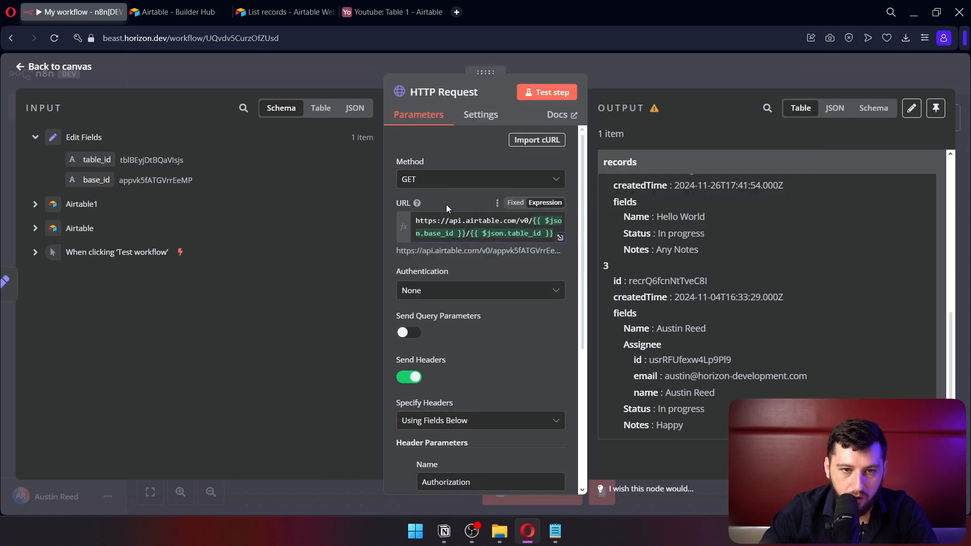
Test the HTTP Request node, compare its output with Table 1 of the Youtube base, and view the records as JSON.
left_click(542, 91)
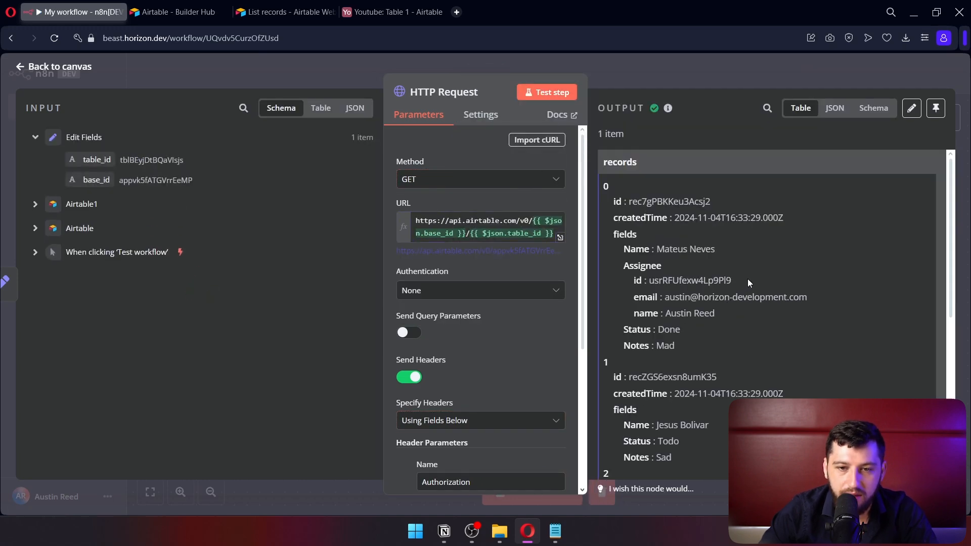
scroll(745, 269, "down", 6)
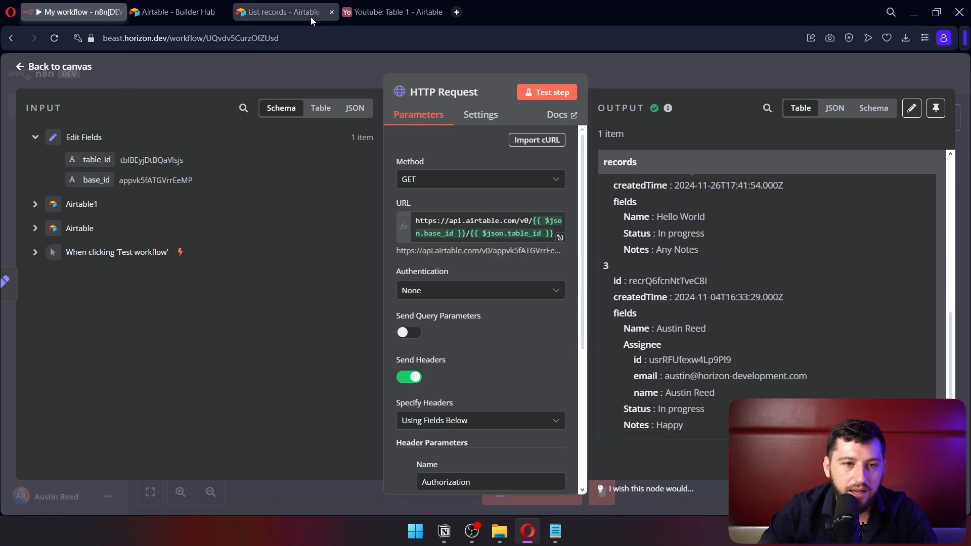
left_click(385, 12)
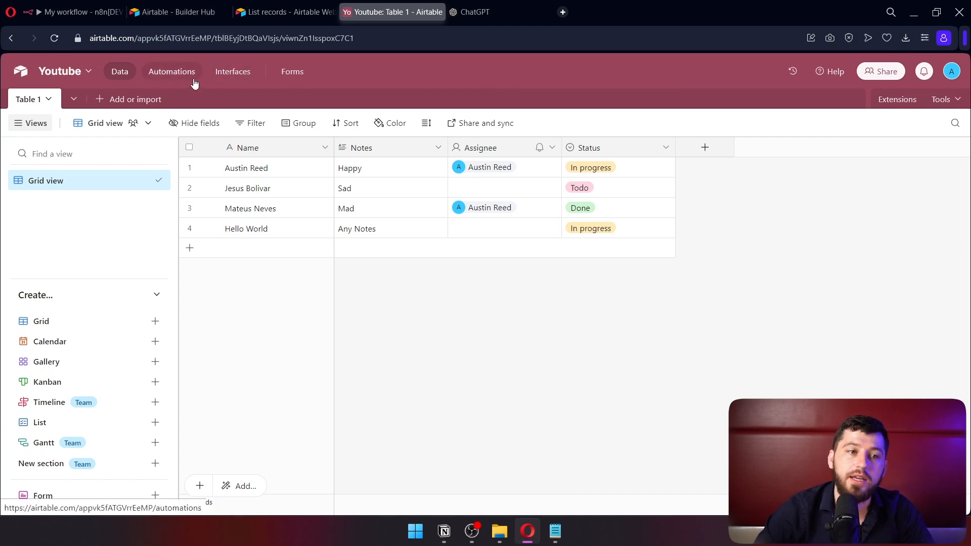
left_click(82, 14)
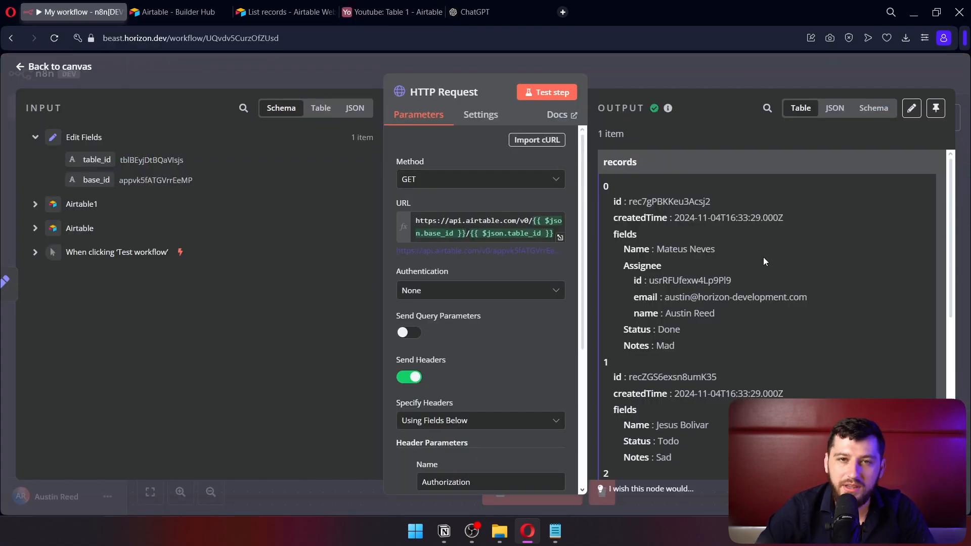
left_click(835, 108)
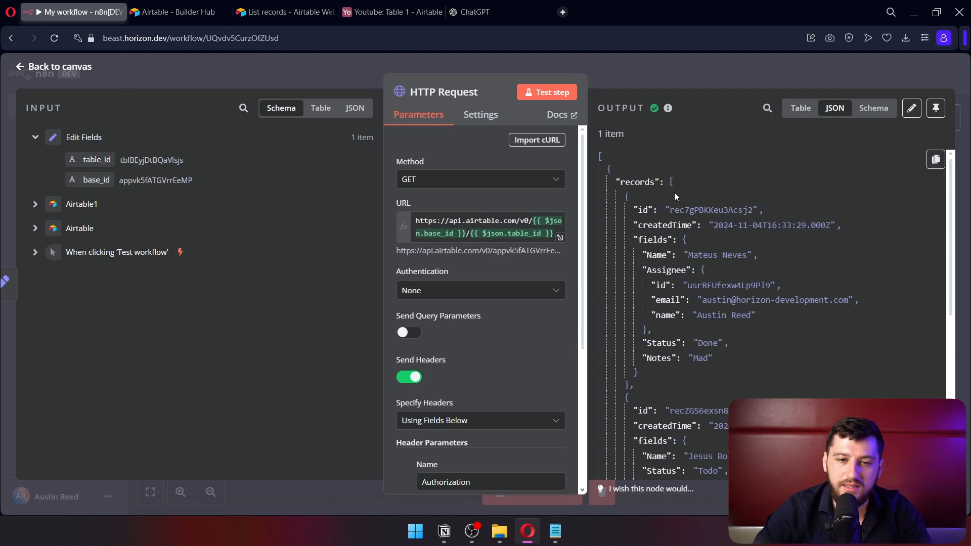
left_click(658, 255)
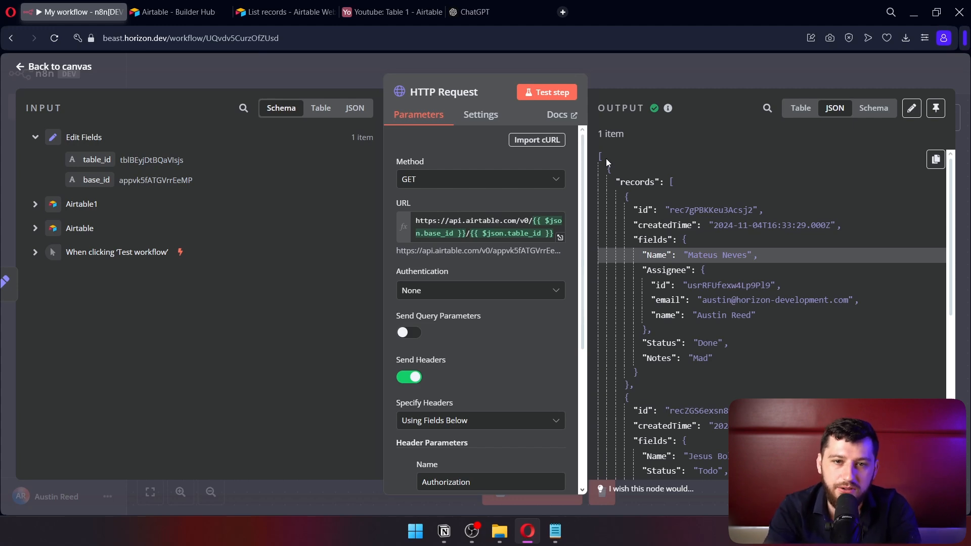
left_click(651, 62)
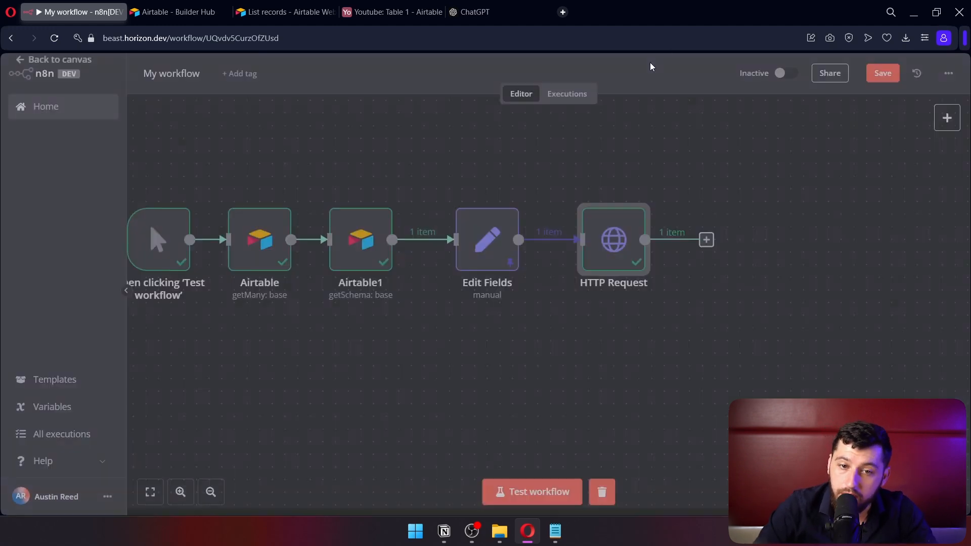
Add a Filter node after the HTTP Request node.
left_click(706, 240)
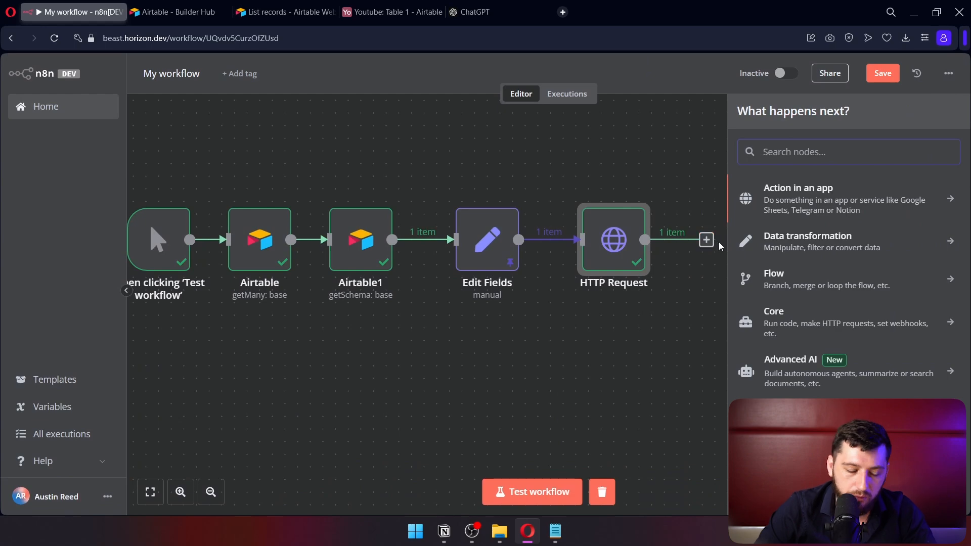
type("filter")
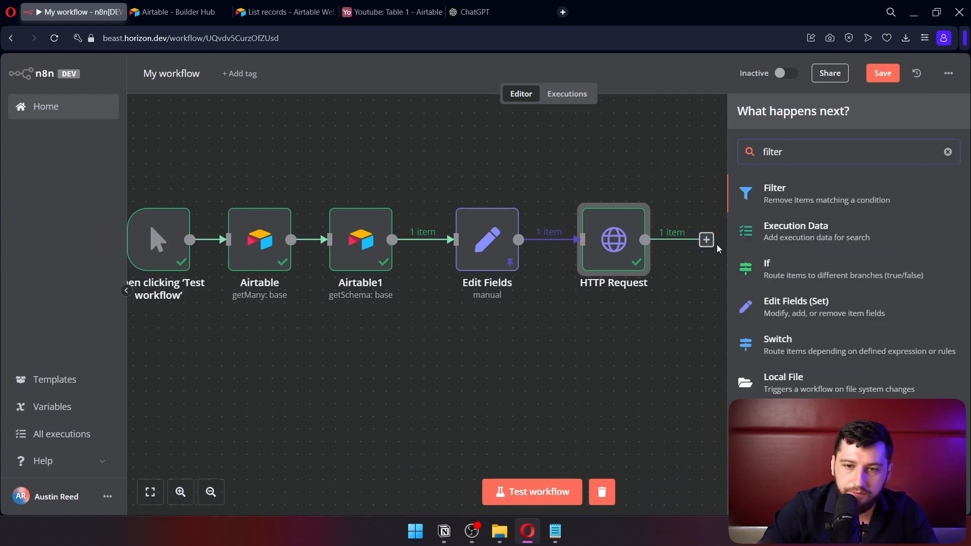
left_click(790, 201)
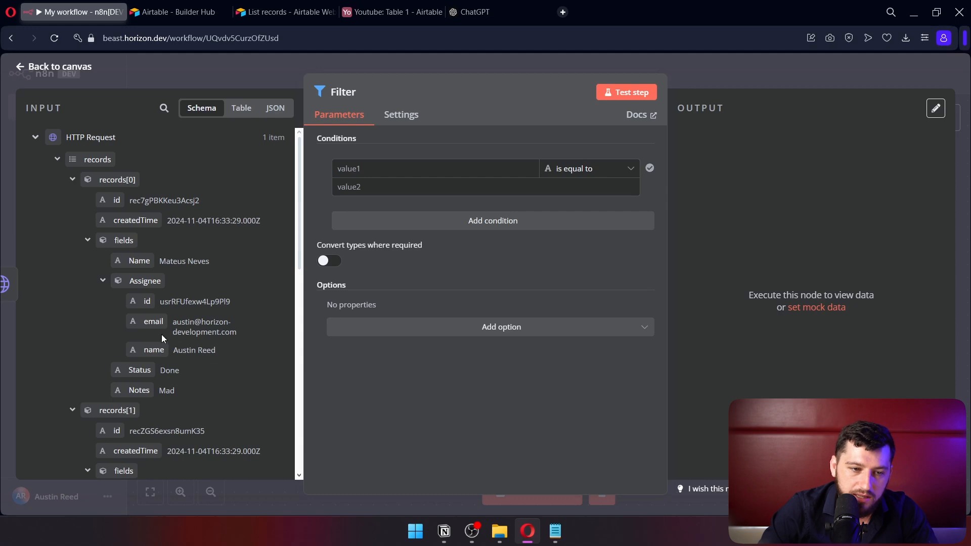
Set the Filter condition to {{ $json.records[0].fields.Status }} is equal to Done.
left_click_drag(140, 371, 391, 170)
left_click(392, 193)
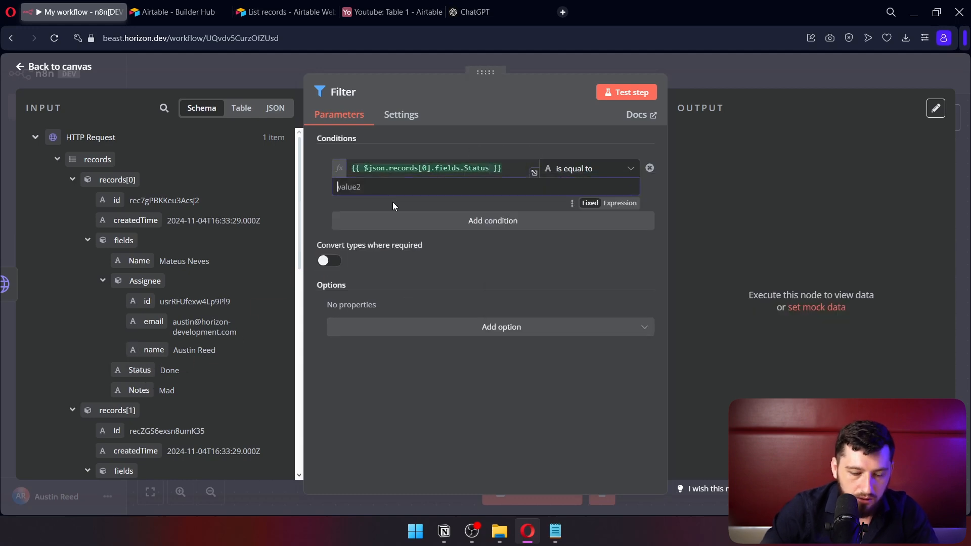
type("Done")
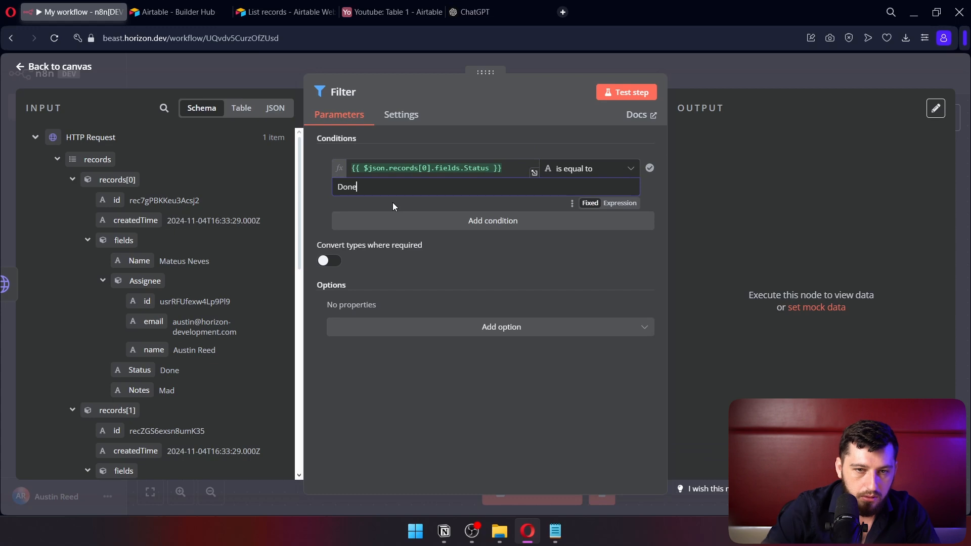
Test the Filter node and examine how the records array is returned in the kept JSON output.
left_click(640, 99)
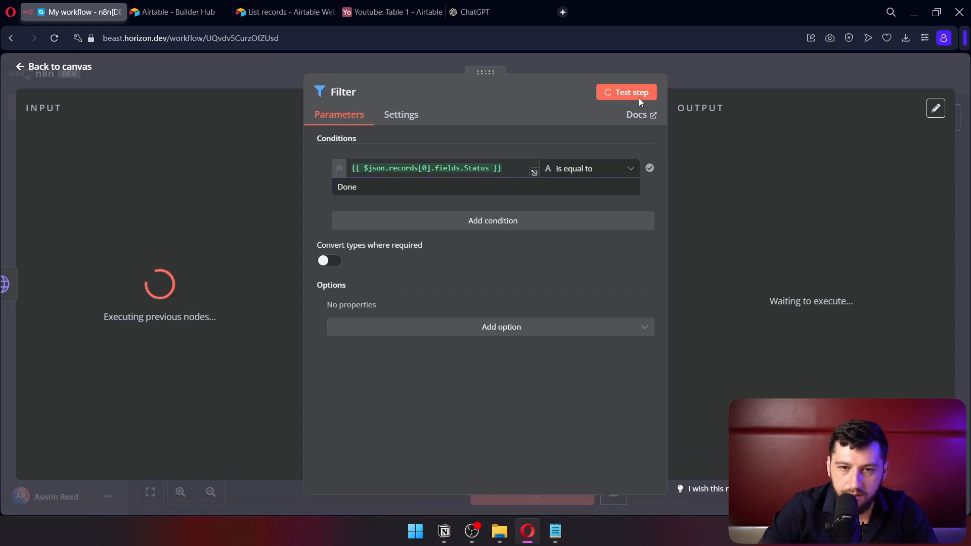
scroll(729, 182, "down", 1)
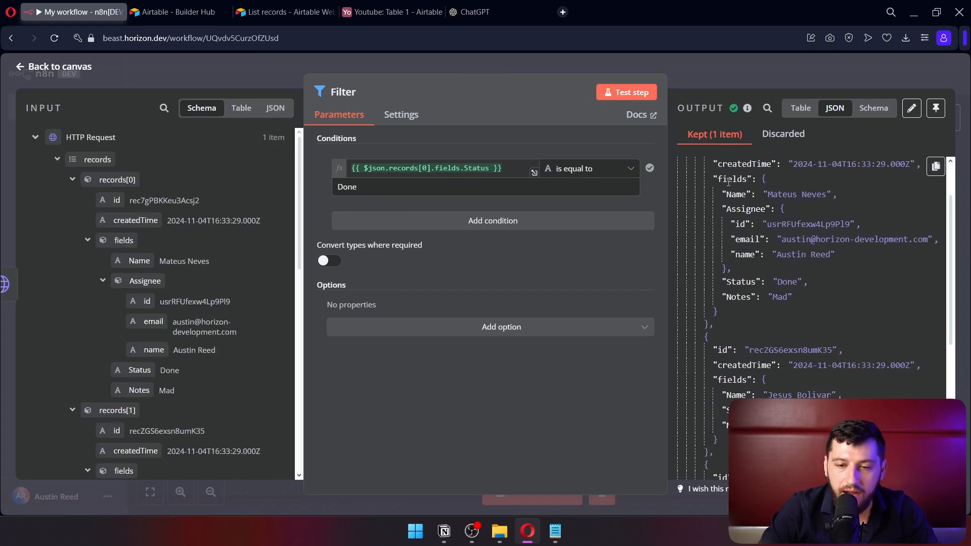
scroll(733, 194, "down", 5)
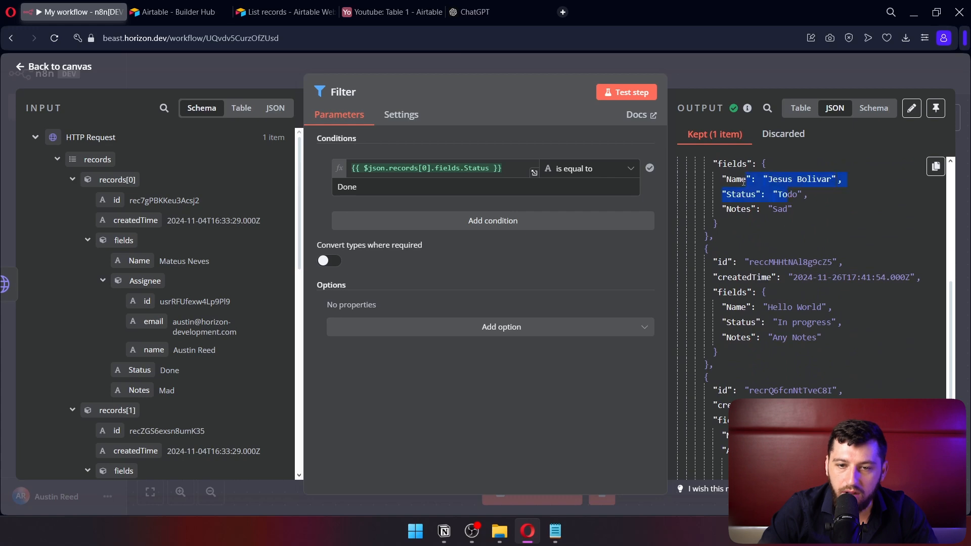
scroll(833, 271, "up", 8)
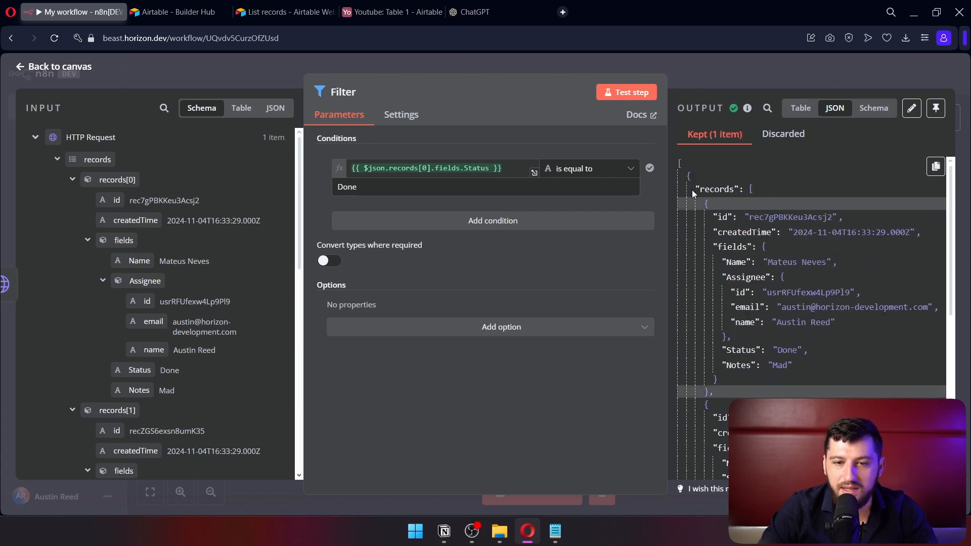
left_click_drag(763, 193, 753, 187)
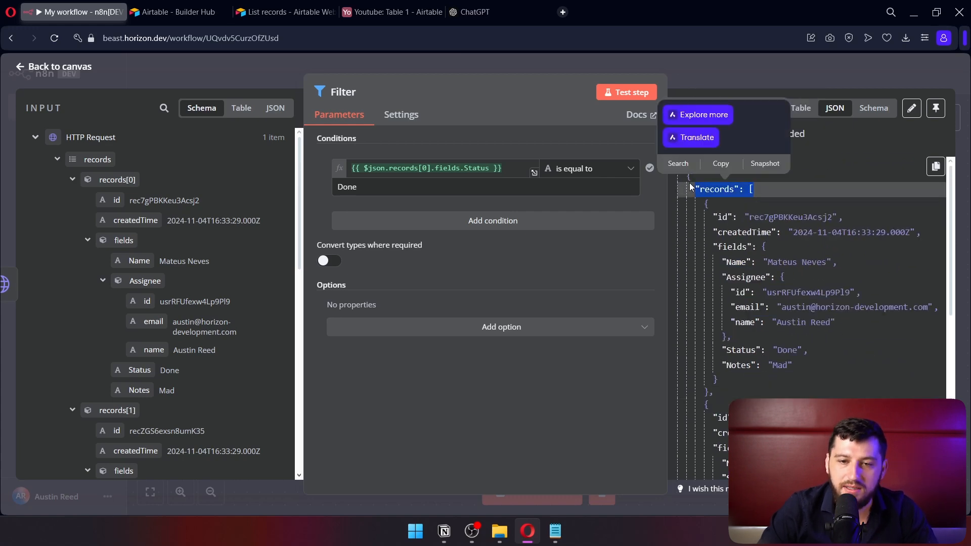
left_click(690, 183)
Replace the Filter node after the HTTP Request with a Code node.
left_click(658, 63)
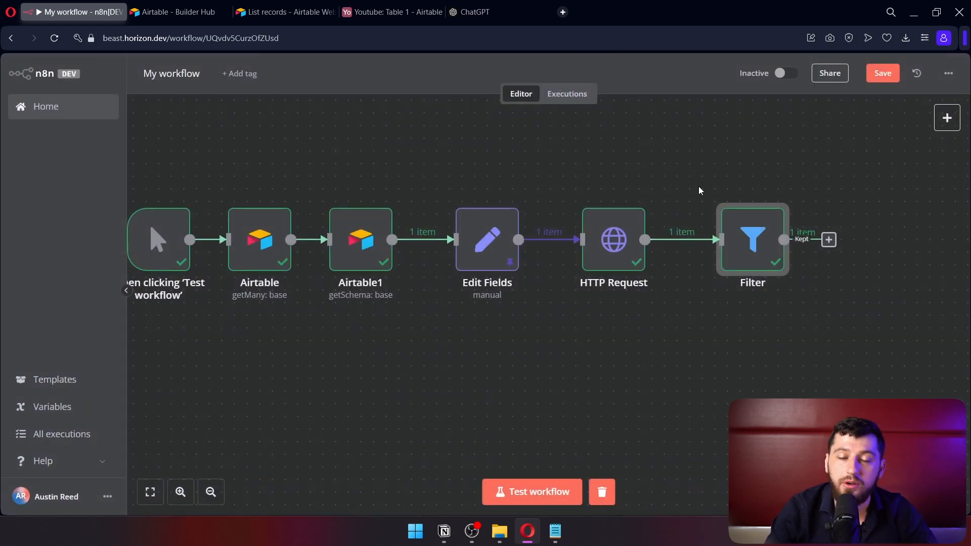
left_click_drag(699, 187, 829, 312)
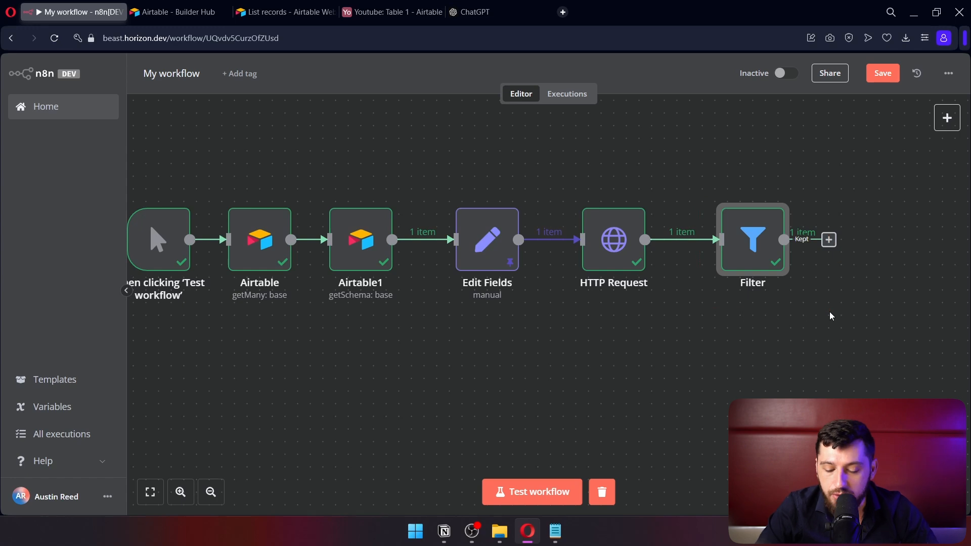
key("Delete")
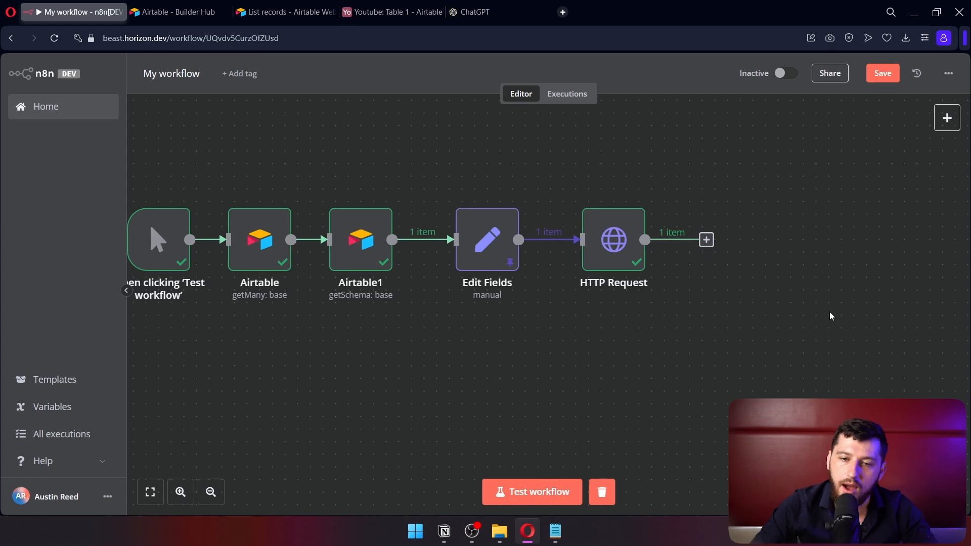
left_click(707, 240)
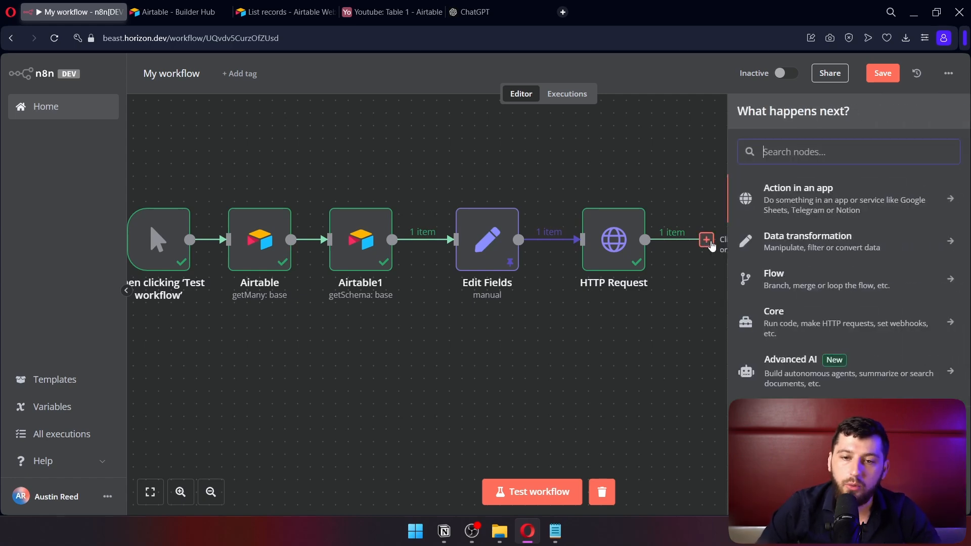
type("code")
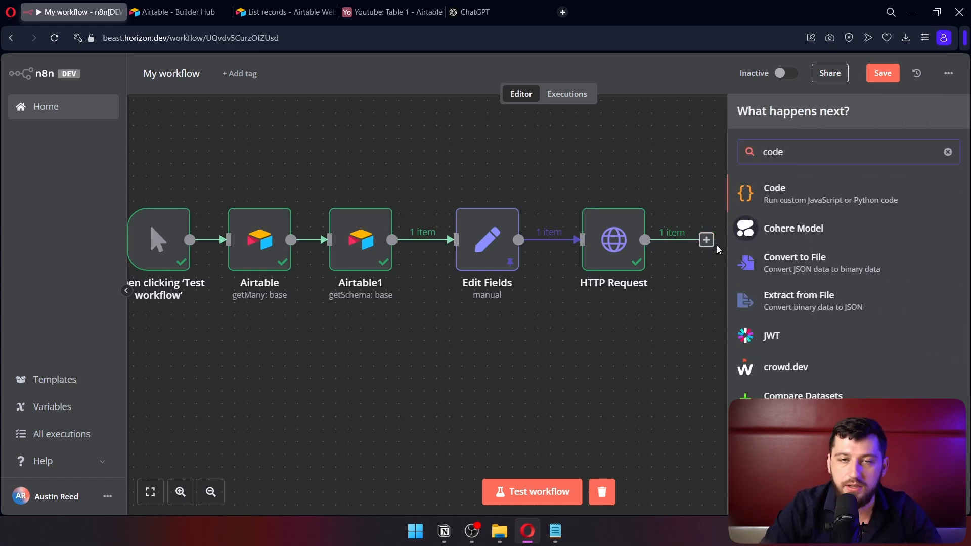
key("Return")
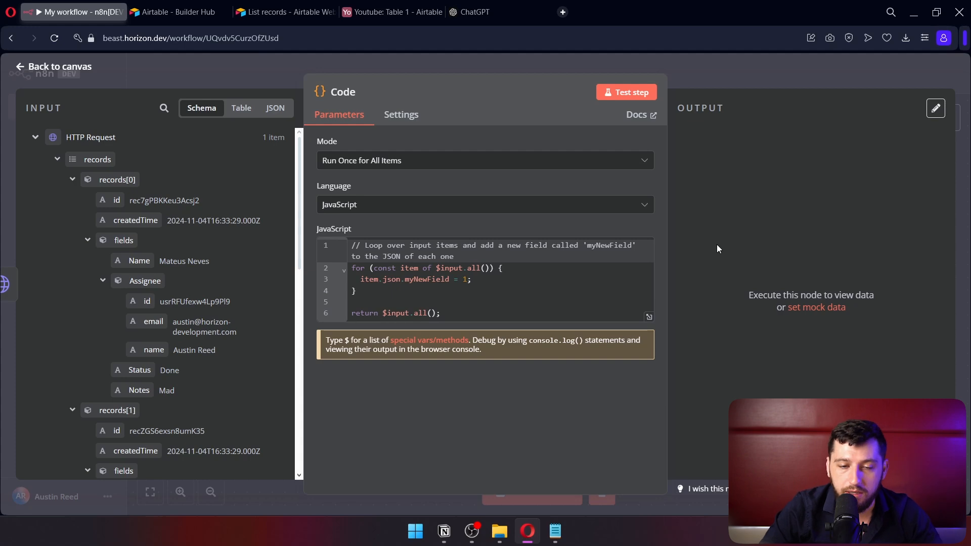
Replace the Code node's default JavaScript with return items.flatMap(item => item.json.records);.
left_click(547, 314)
key("ctrl+a")
type("return items.flatMap(item => item.json.records);")
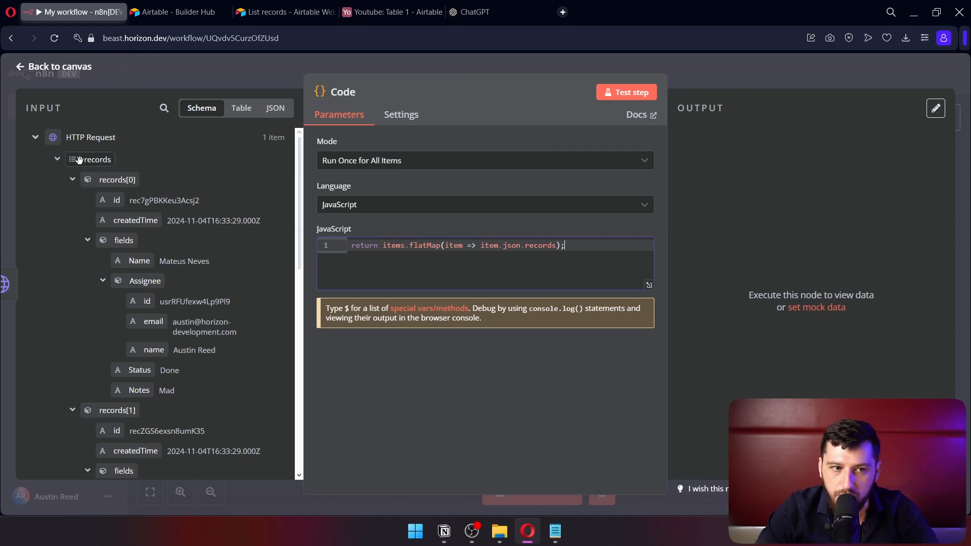
left_click_drag(95, 159, 88, 170)
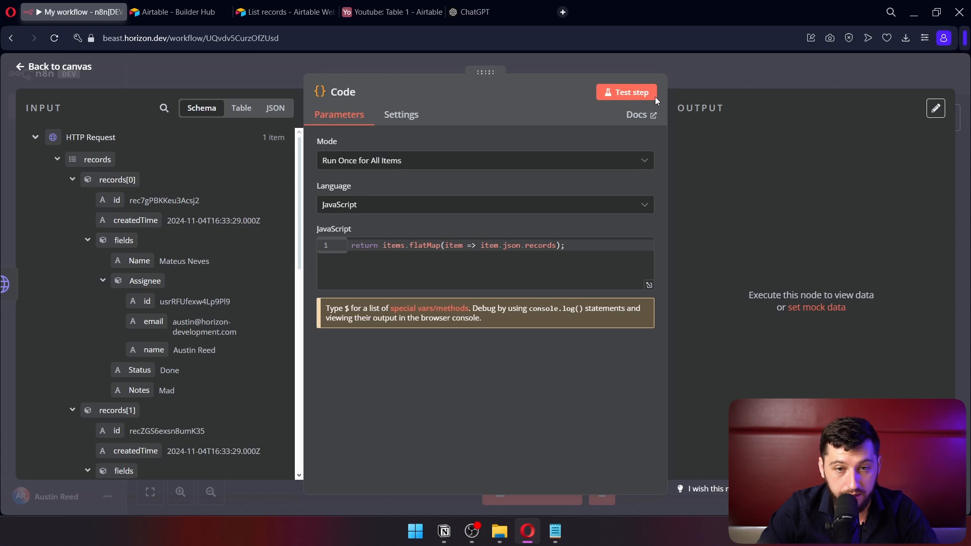
Test the Code node and check that its JSON output lists the records as separate items.
left_click(625, 99)
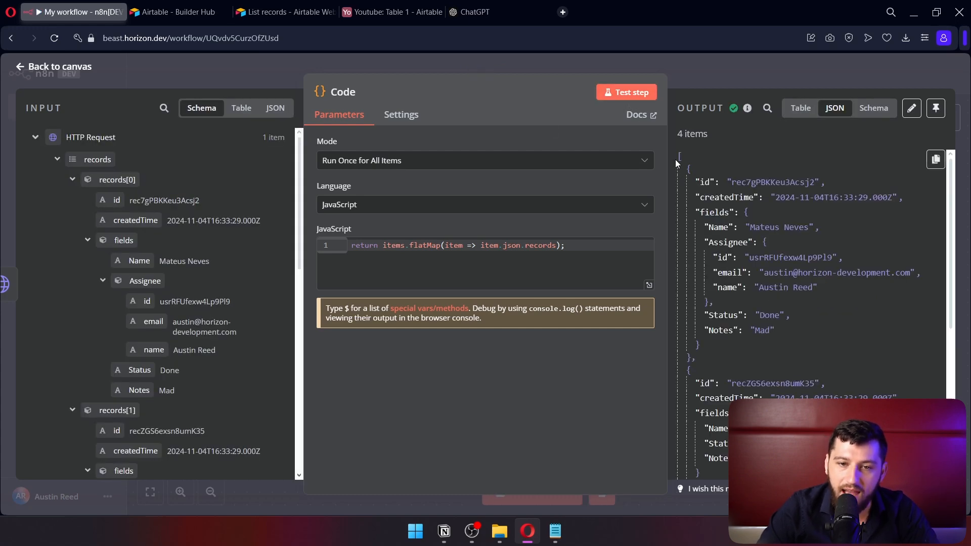
left_click(680, 159)
left_click(680, 159)
left_click(680, 159)
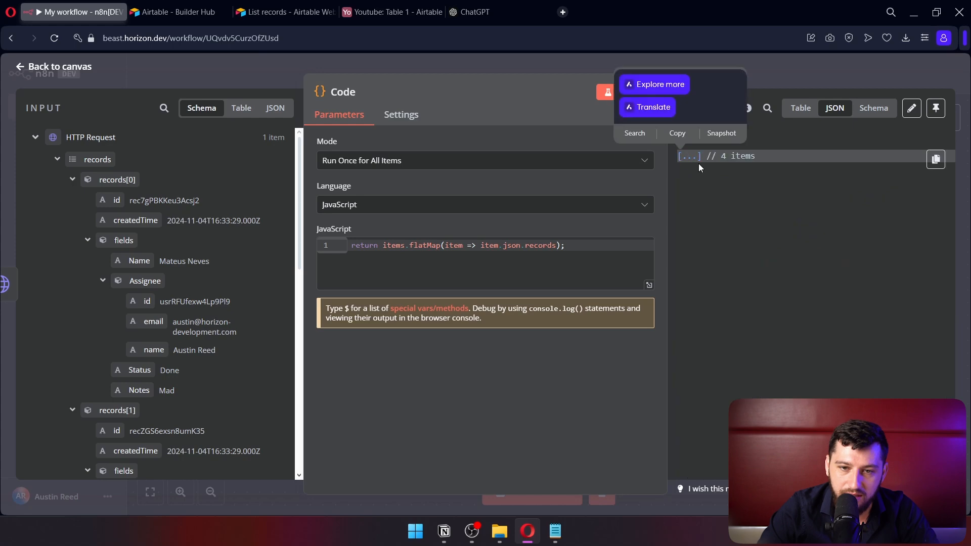
left_click(679, 157)
left_click_drag(695, 178, 729, 355)
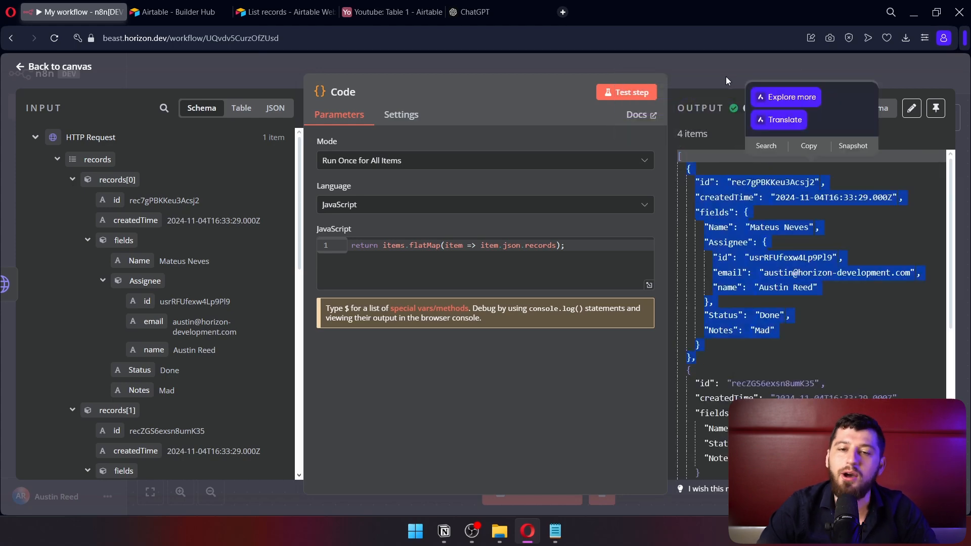
Return to the canvas and add a Filter node after the Code node.
left_click(727, 78)
left_click_drag(782, 308, 425, 324)
left_click(488, 256)
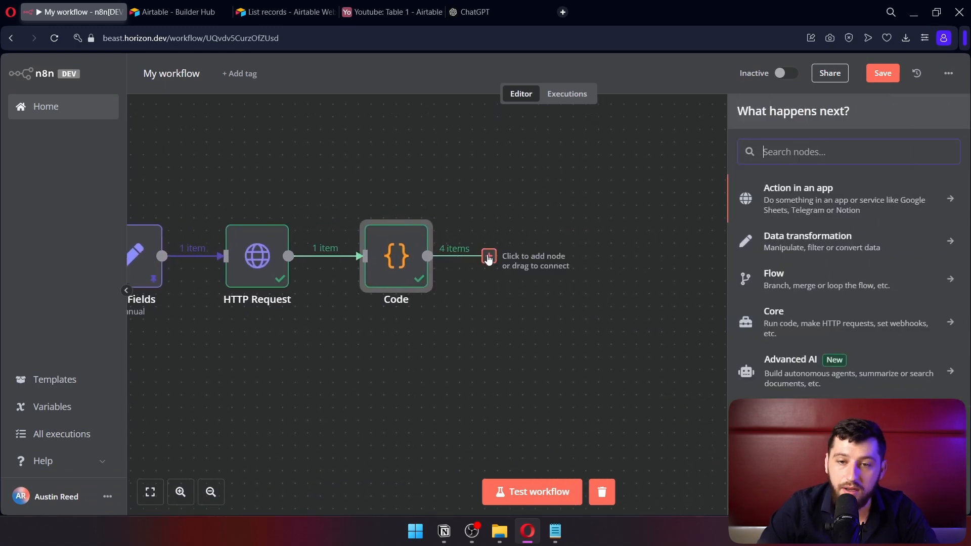
type("filt")
key("Return")
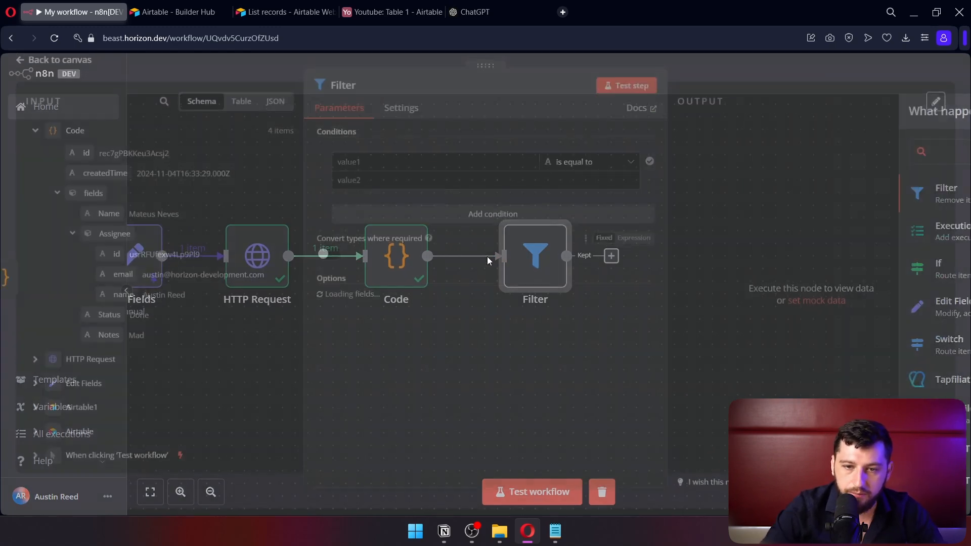
Set the Filter condition to {{ $json.fields.Status }} is equal to Todo.
left_click_drag(112, 324, 354, 168)
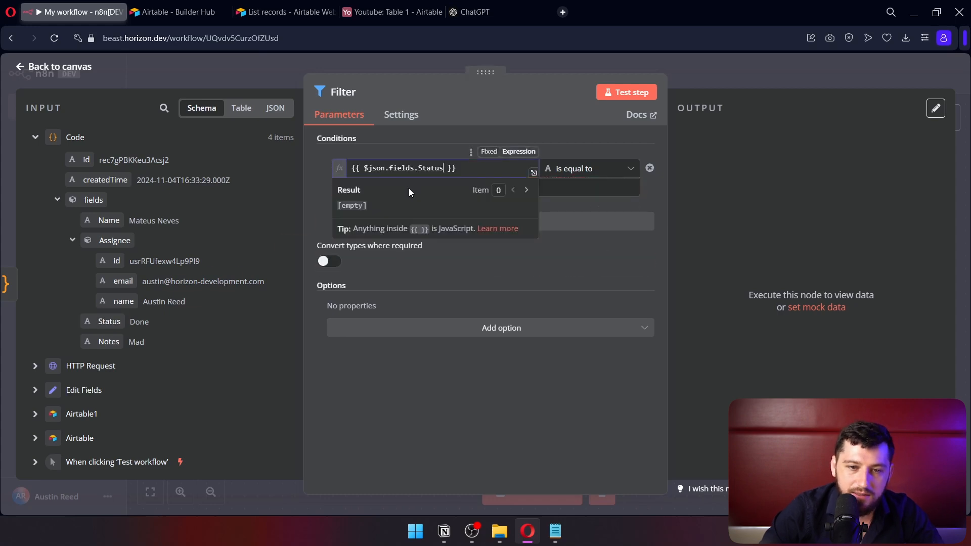
left_click(404, 471)
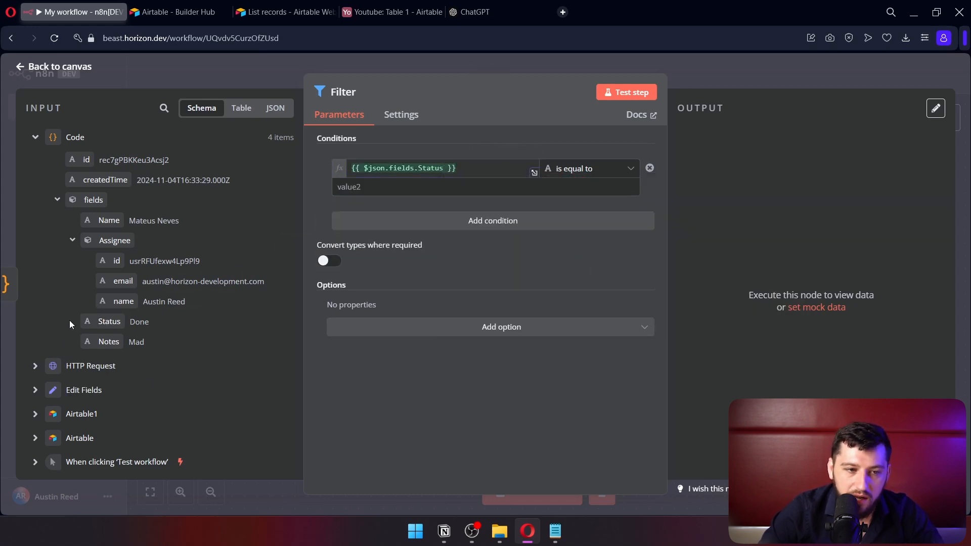
left_click(57, 200)
left_click(59, 201)
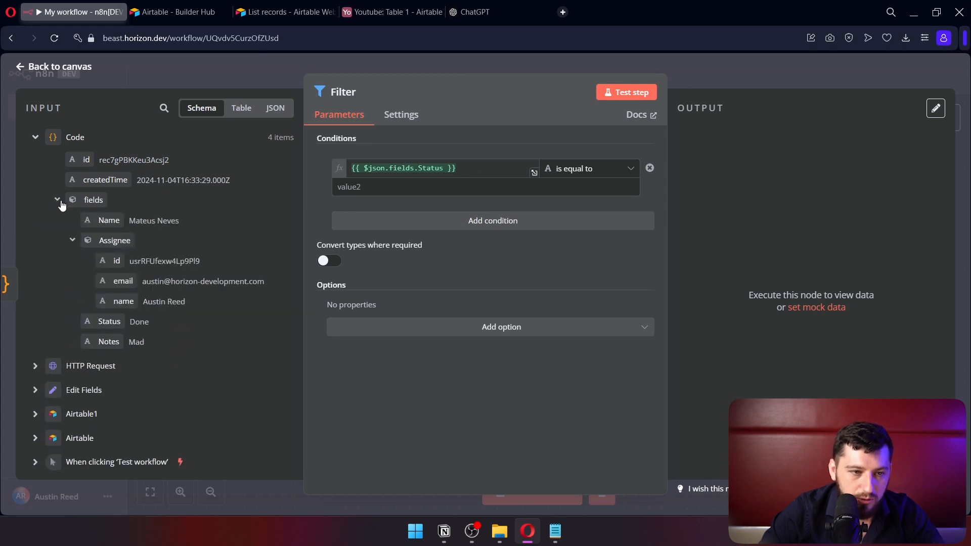
type("T")
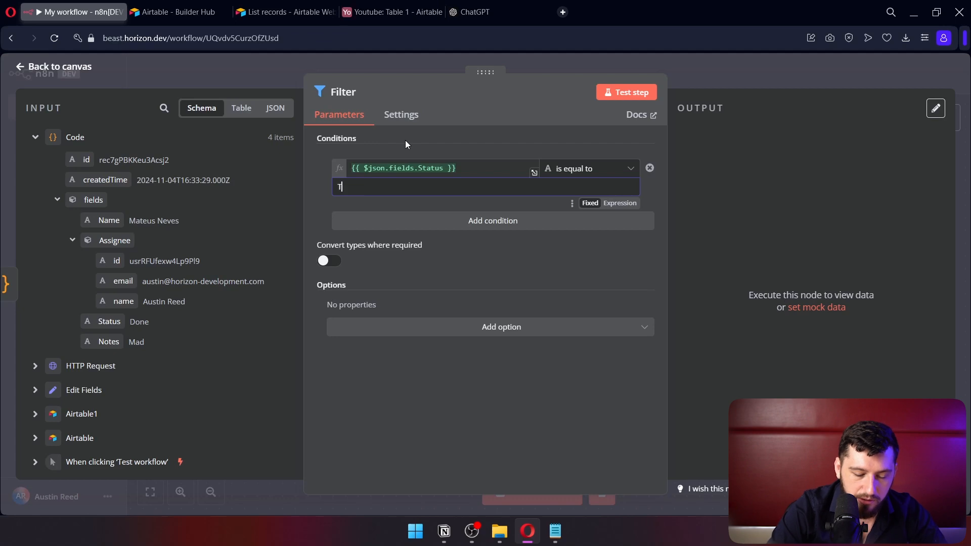
type("odo")
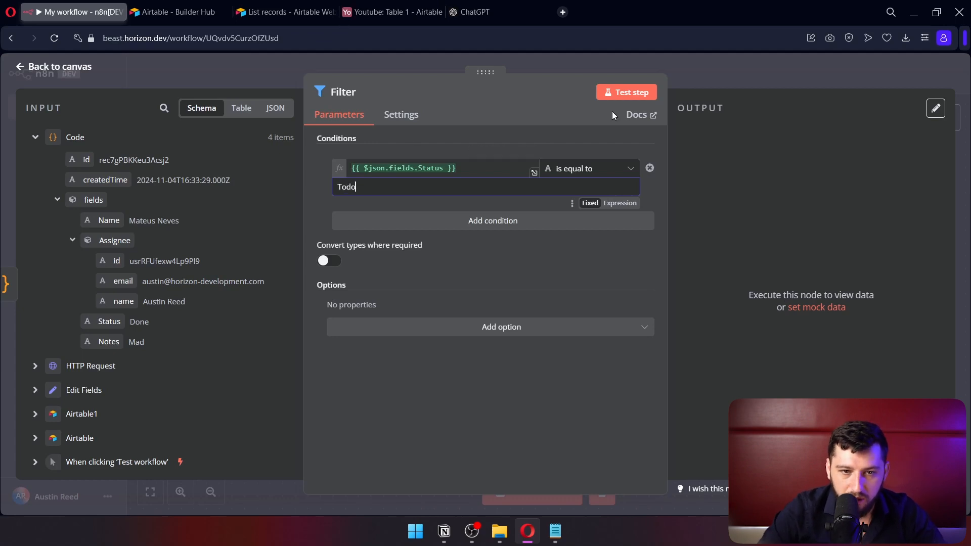
Test the Filter node and compare the Status values of the kept and discarded records.
left_click(638, 92)
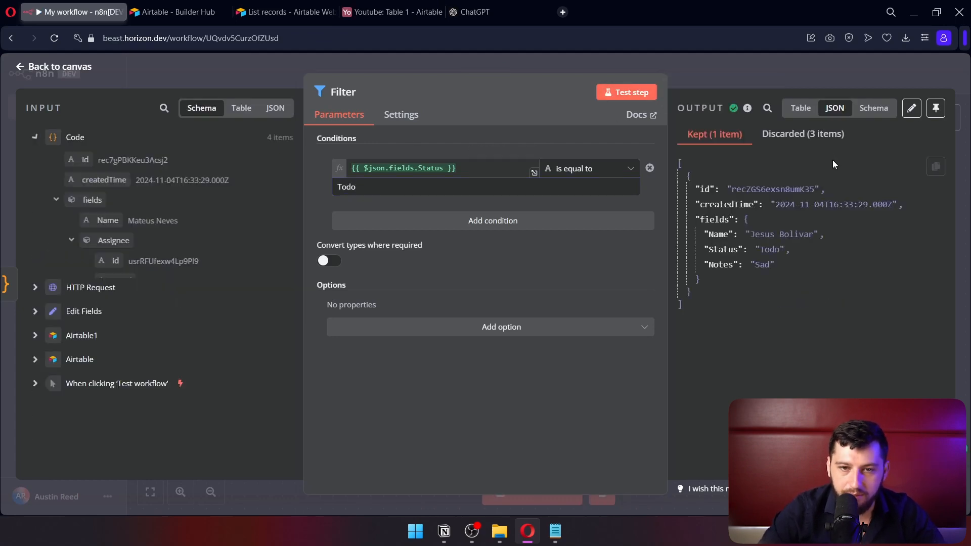
left_click_drag(778, 291, 673, 160)
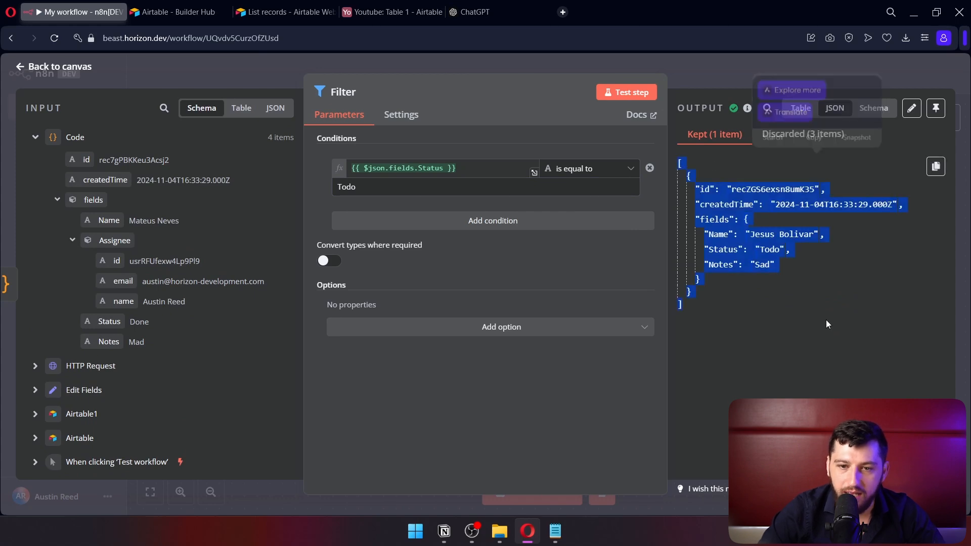
left_click(810, 134)
left_click_drag(792, 322, 704, 322)
scroll(849, 353, "down", 3)
left_click_drag(818, 304, 730, 289)
scroll(825, 338, "down", 3)
left_click_drag(826, 379, 706, 383)
Return to the canvas and add an Edit Fields (Set) node after the Filter node.
left_click(933, 216)
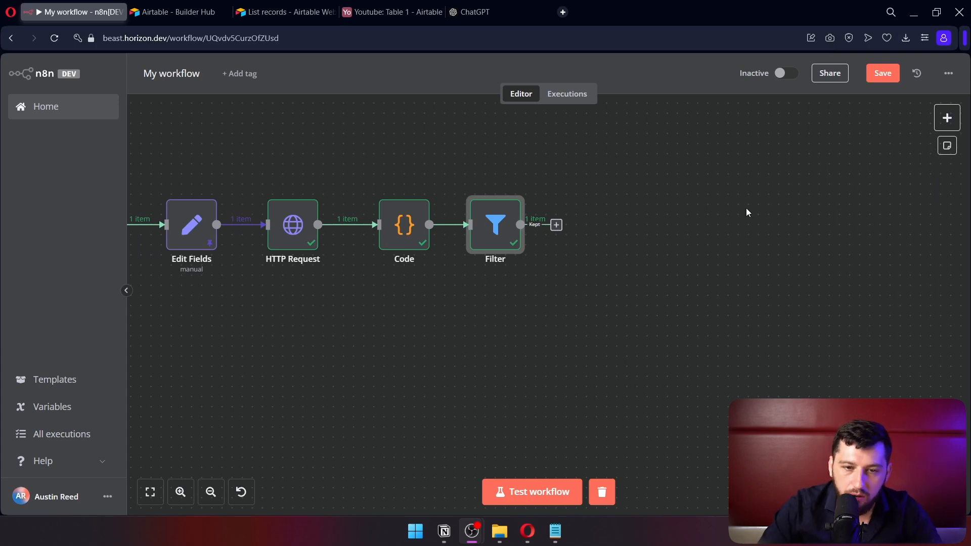
scroll(563, 233, "up", 1)
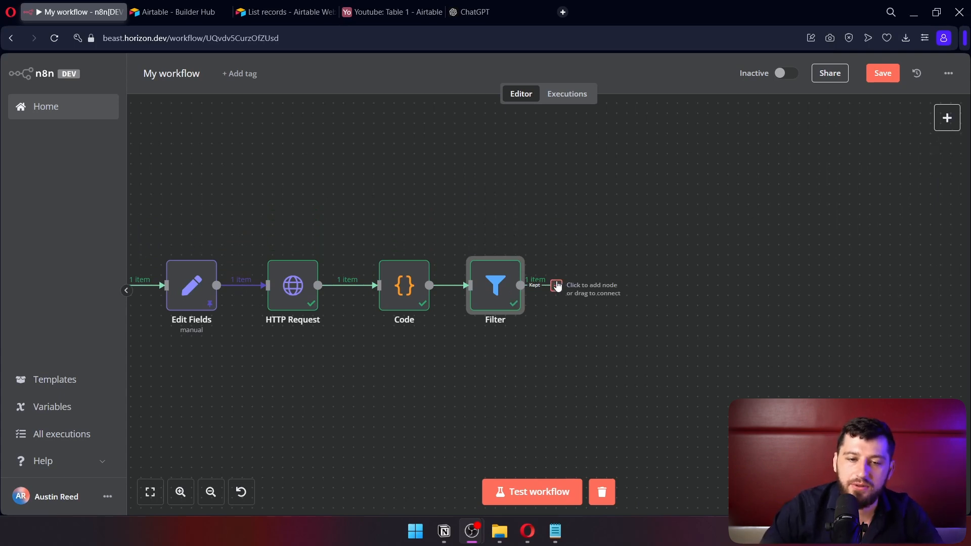
scroll(555, 279, "up", 3)
left_click(555, 284)
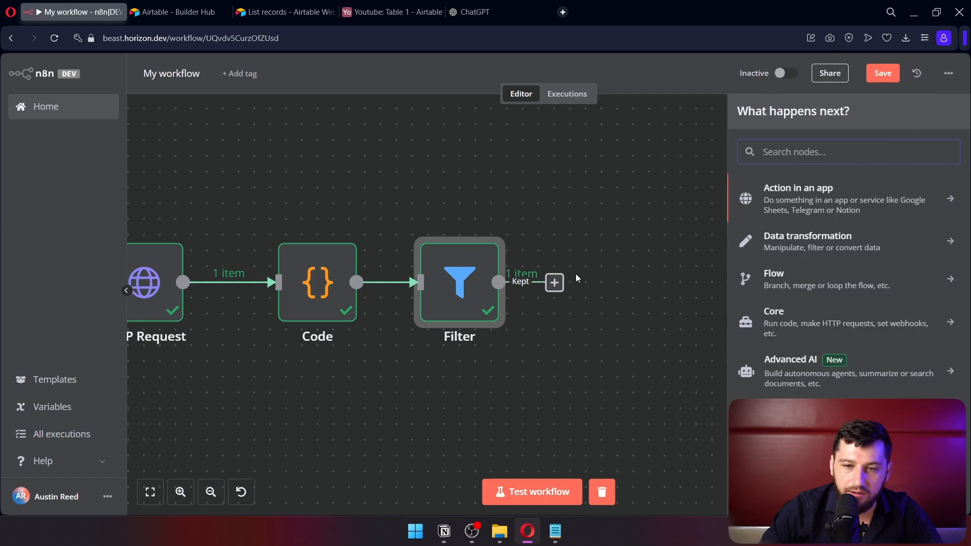
type("edit")
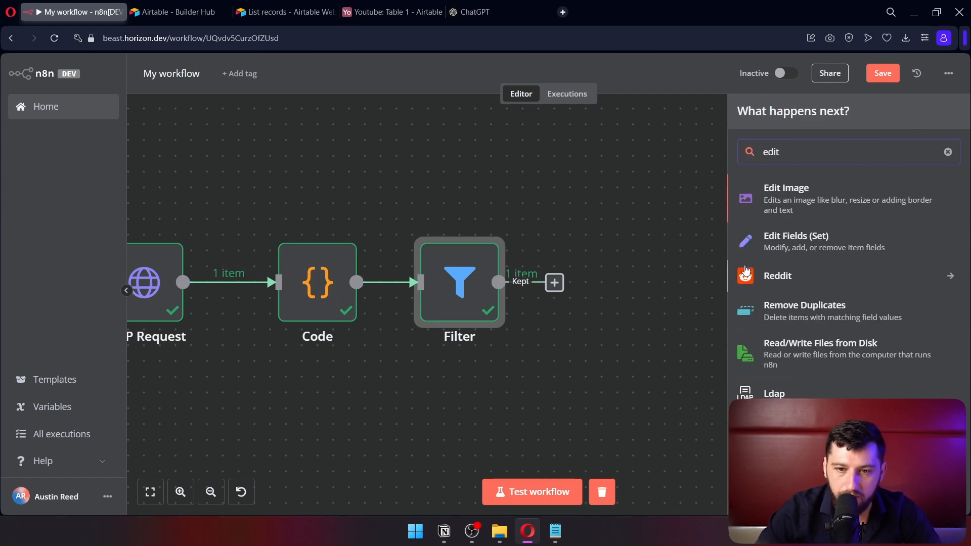
left_click(801, 242)
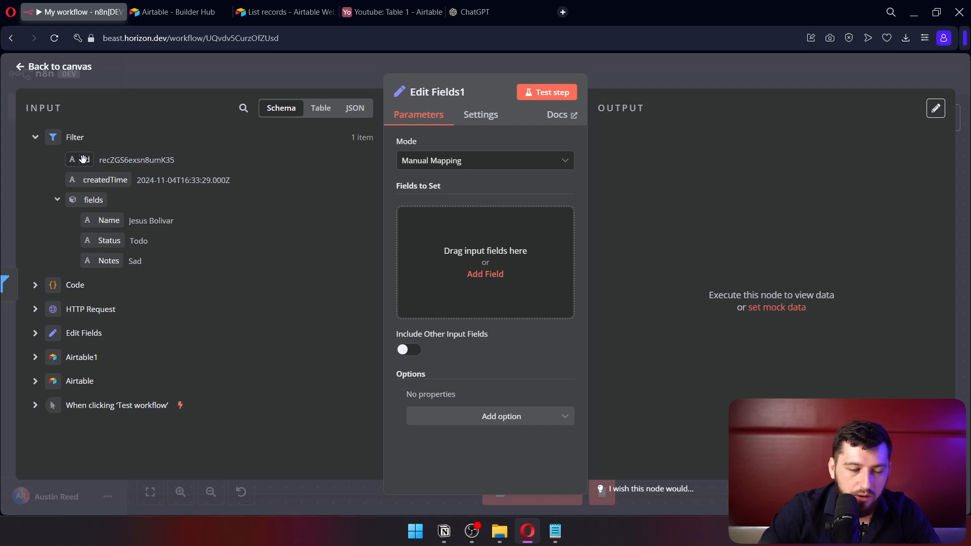
Map the filtered record's id, fields.Name, fields.Status and fields.Notes as fields to set in the new Edit Fields node.
left_click_drag(83, 160, 476, 253)
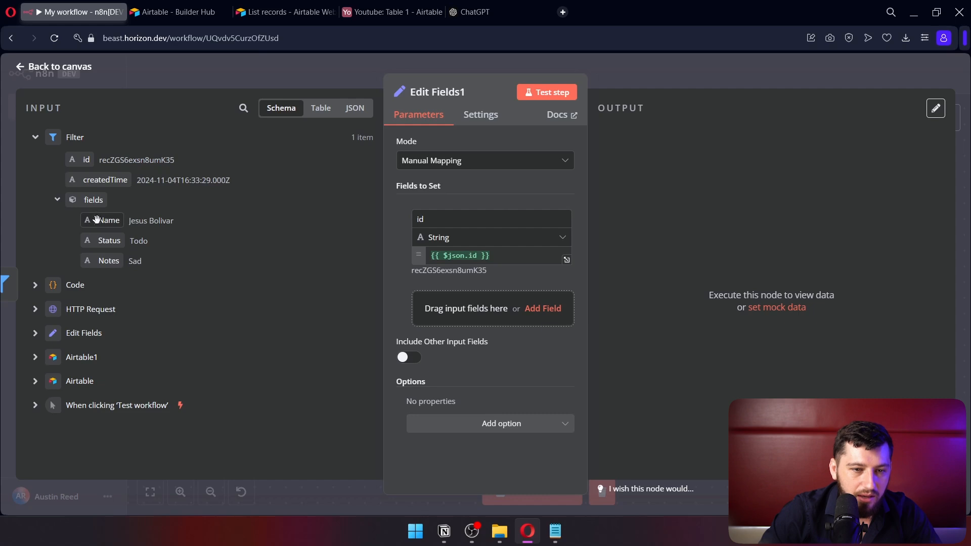
left_click_drag(96, 218, 528, 316)
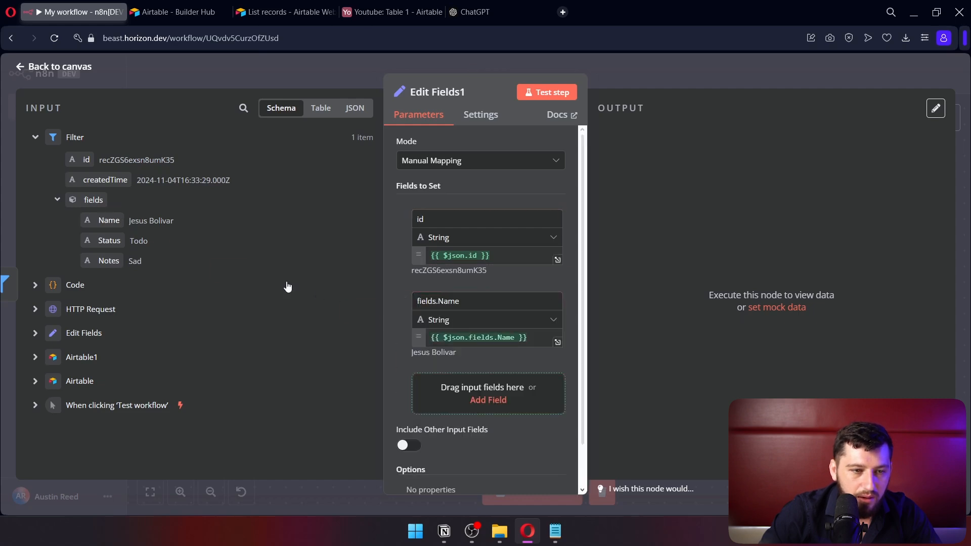
left_click_drag(111, 237, 475, 390)
scroll(510, 343, "down", 3)
left_click_drag(109, 261, 483, 362)
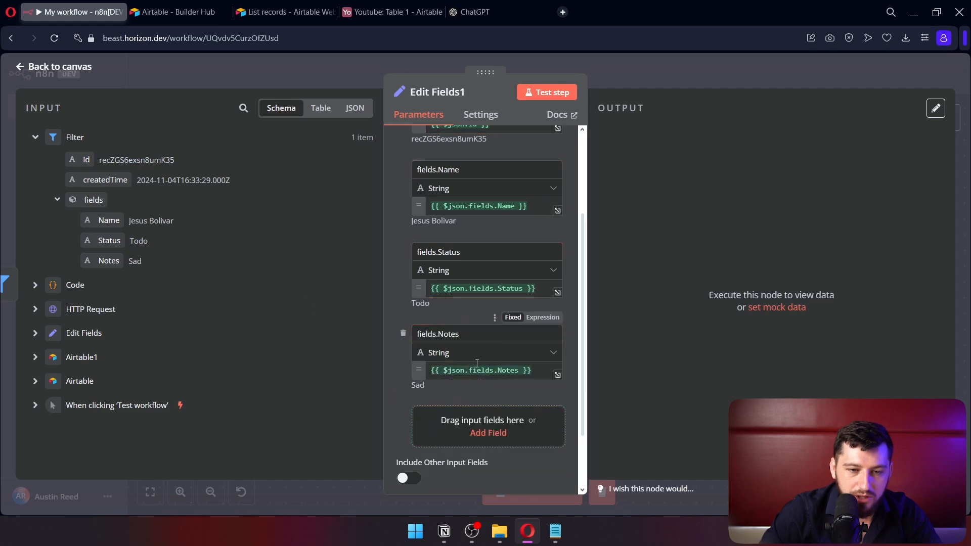
Replace the fields.Notes value with Happy and the fields.Status value with Done in the Edit Fields1 node, and return to the canvas.
left_click(523, 366)
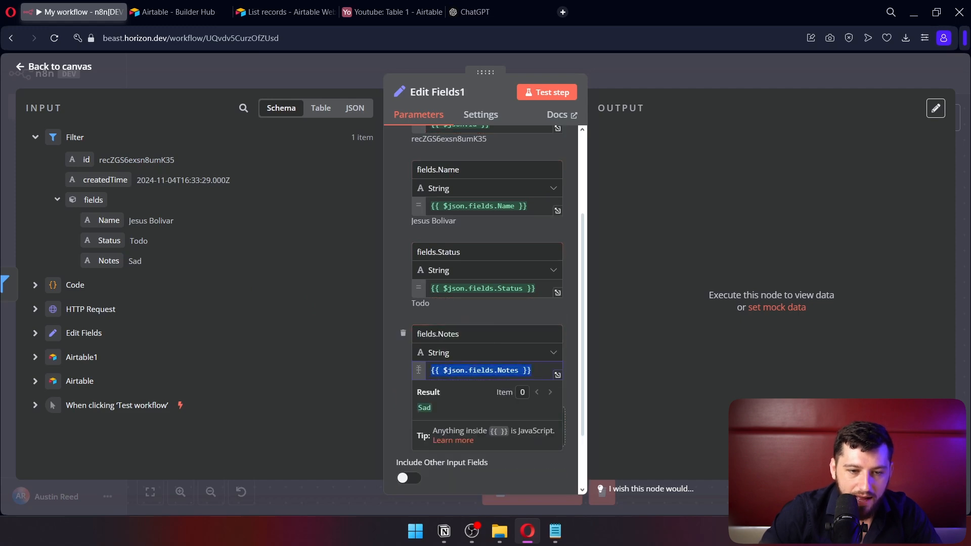
type("Happy")
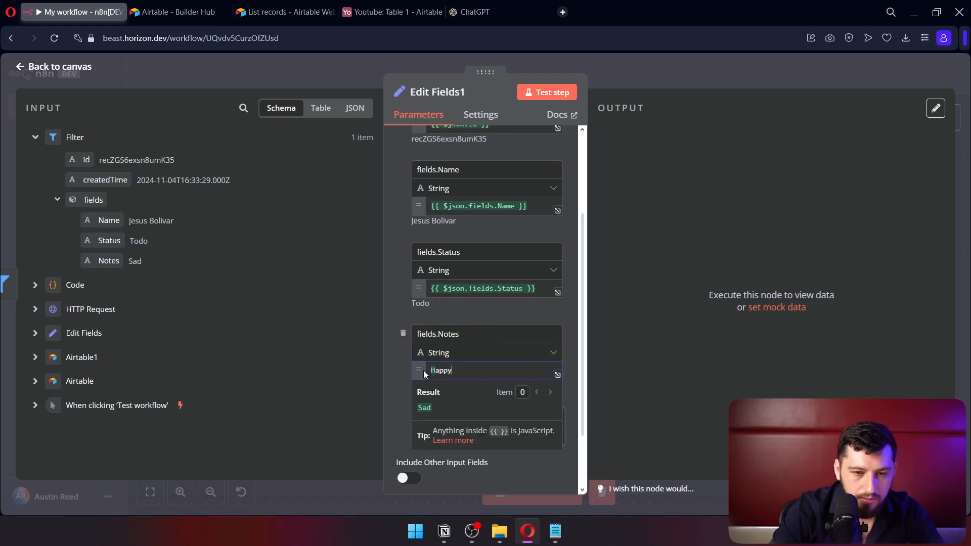
left_click_drag(537, 289, 412, 290)
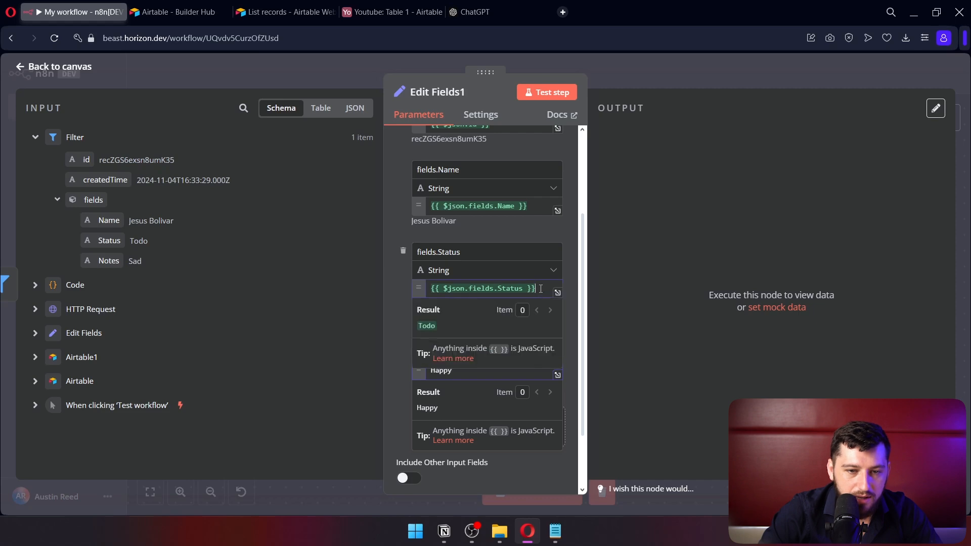
type("Done")
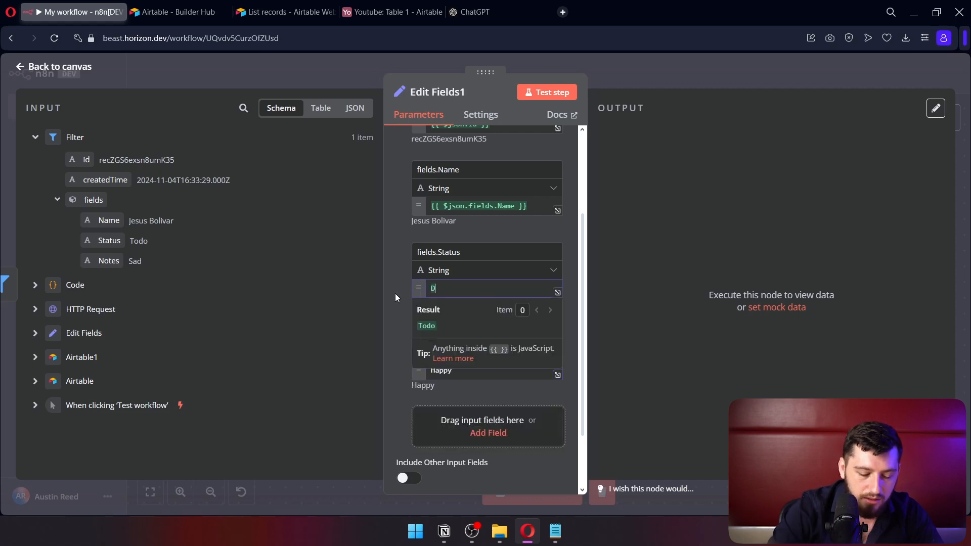
left_click(663, 241)
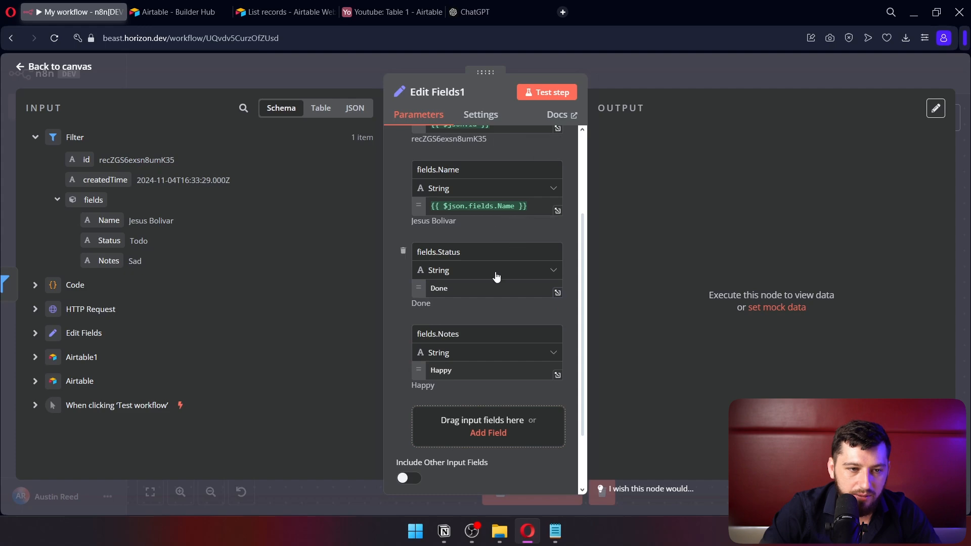
left_click(643, 72)
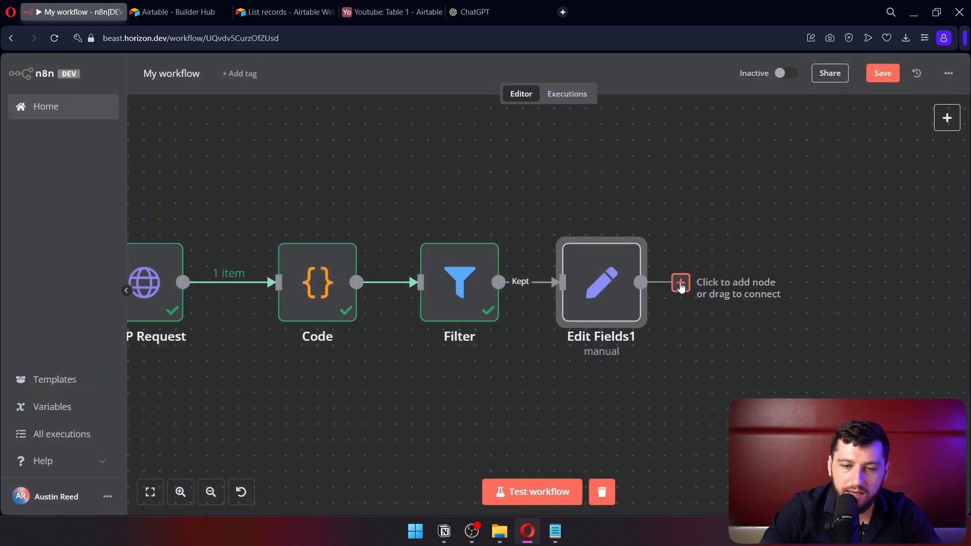
Add an Airtable node with the Update record action after the Edit Fields1 node.
scroll(629, 293, "down", 7)
scroll(672, 282, "up", 6)
scroll(472, 321, "down", 5)
scroll(714, 333, "up", 5)
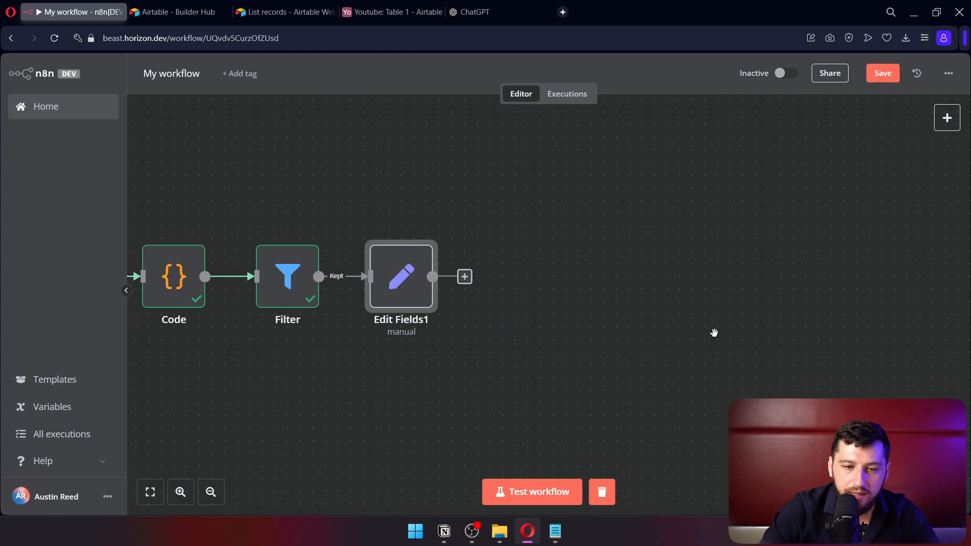
left_click(464, 276)
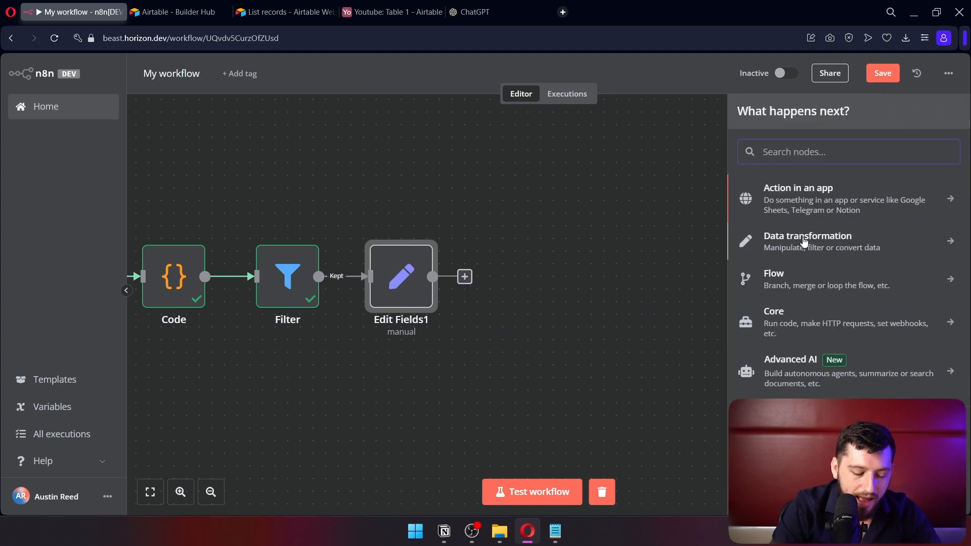
type("airtable")
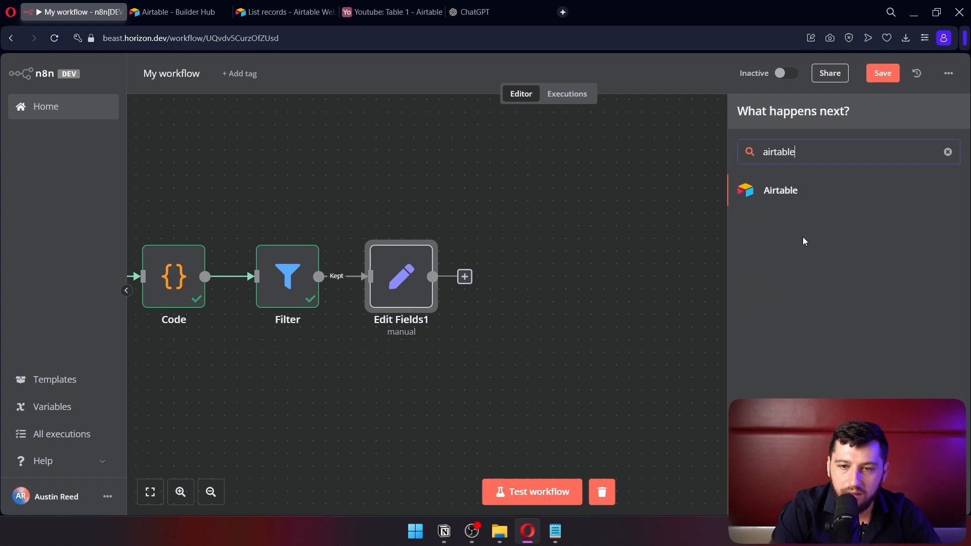
key("Return")
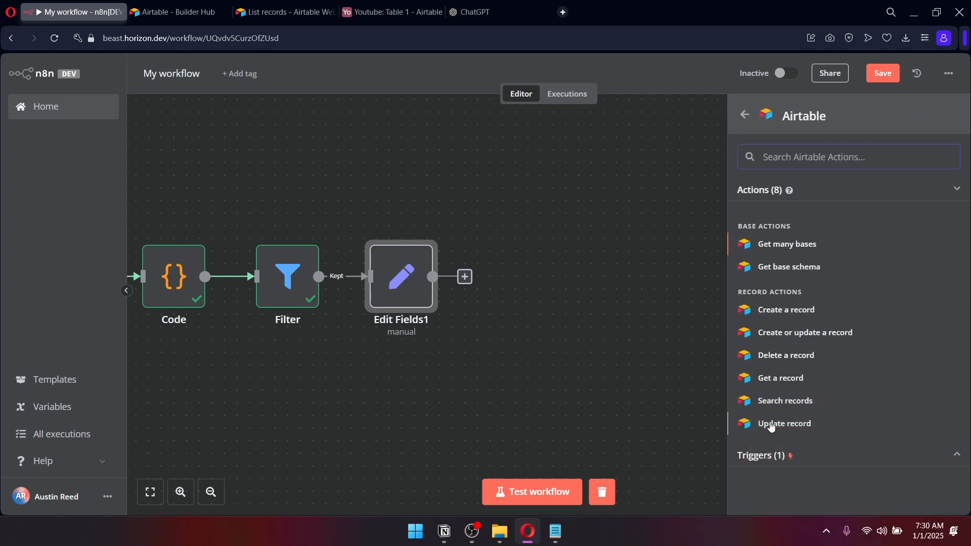
left_click(771, 425)
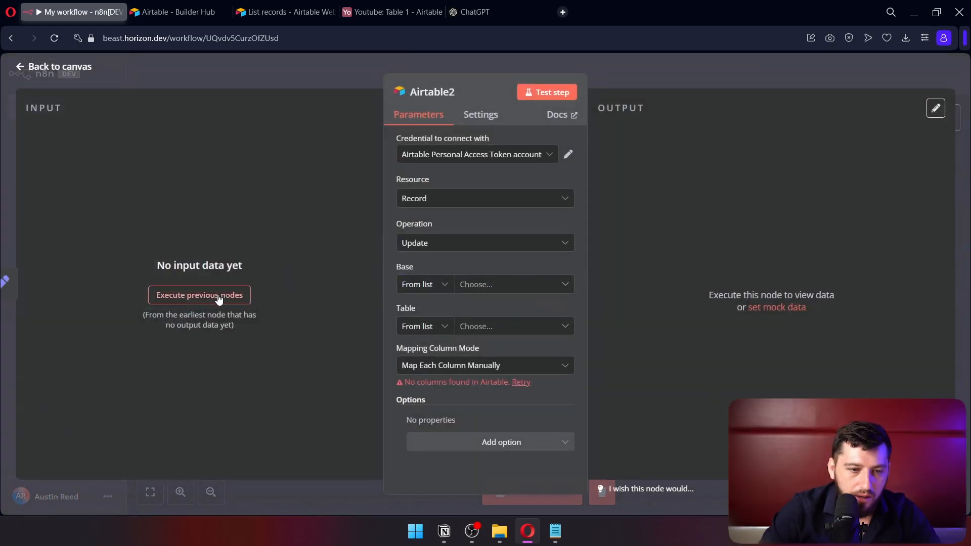
Execute the previous nodes for input data, and set both Base and Table to By ID, keeping Map Each Column Manually.
left_click(221, 299)
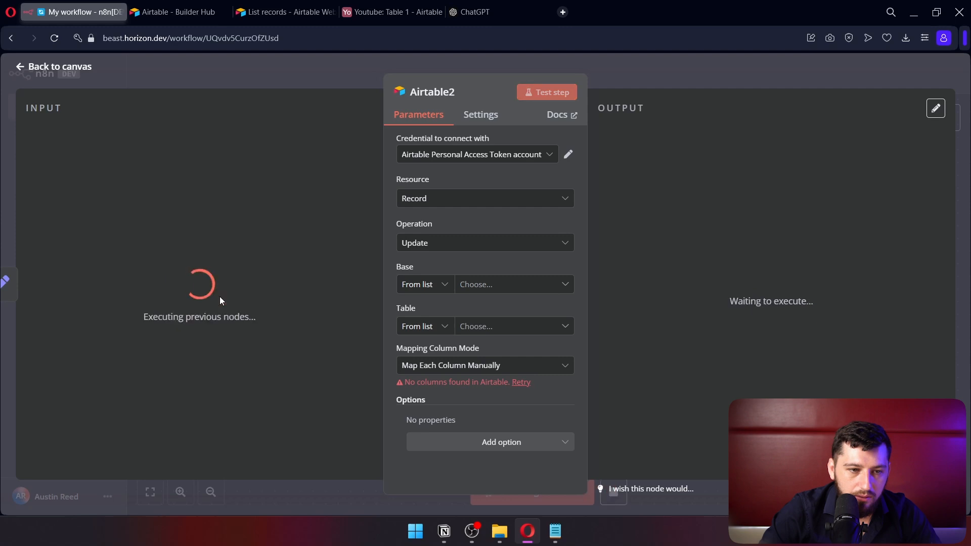
left_click(448, 288)
left_click(424, 359)
left_click(434, 326)
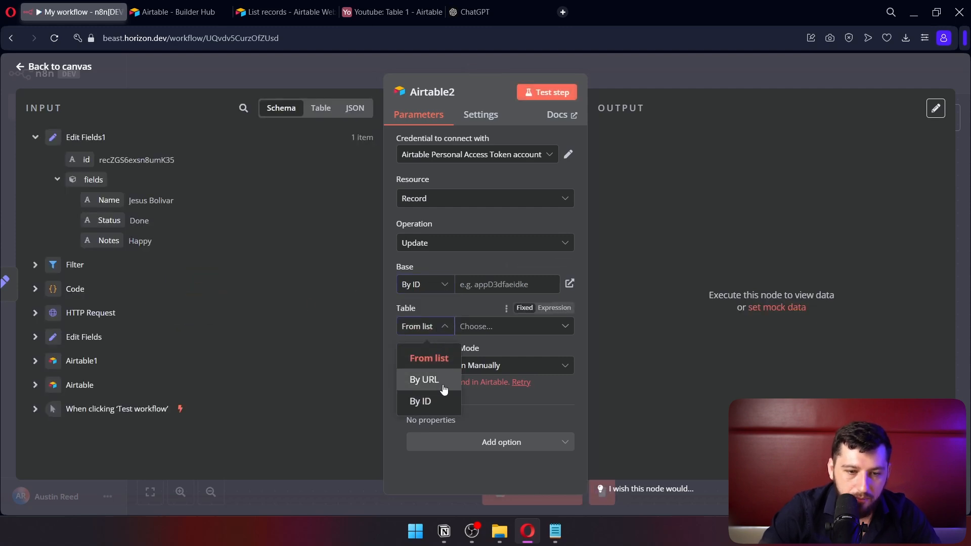
left_click(420, 402)
left_click(435, 367)
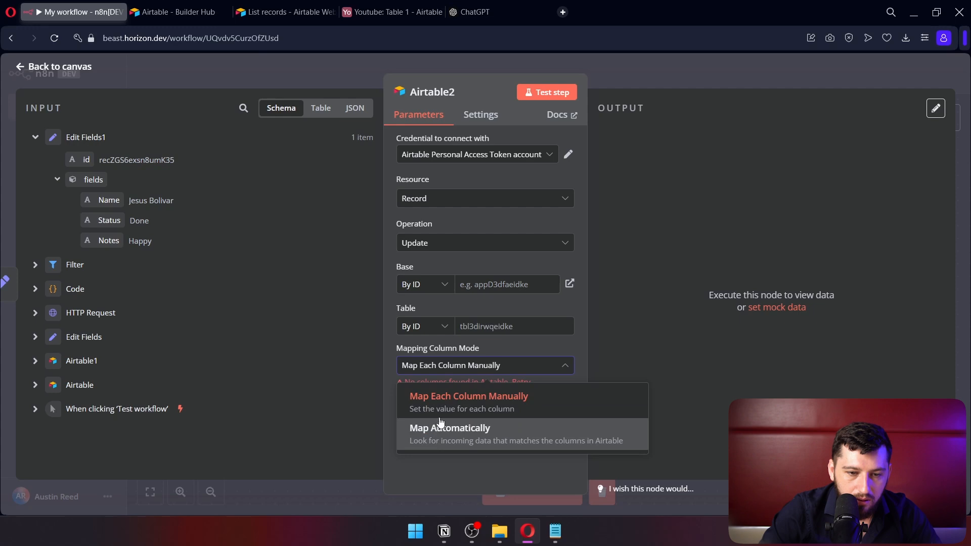
left_click(412, 399)
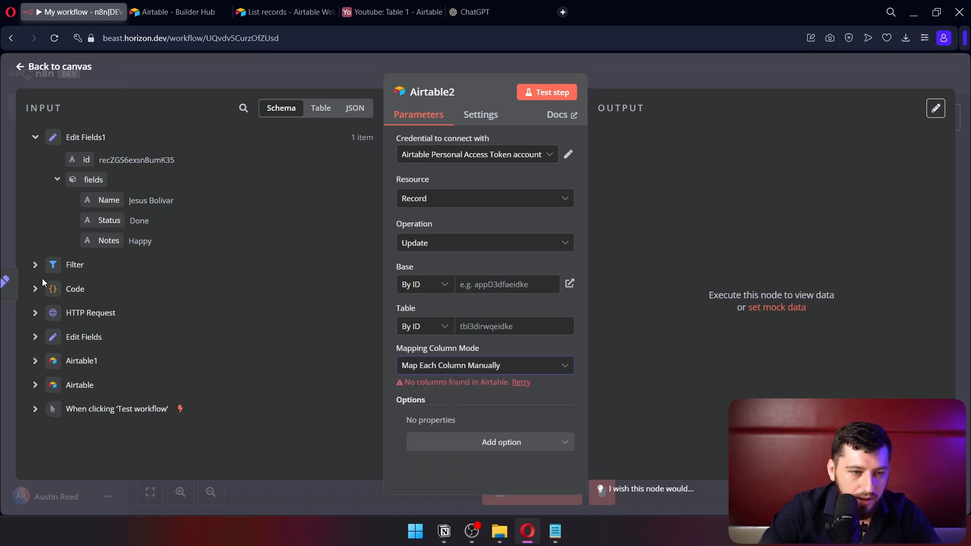
Map table_id and base_id from the Edit Fields node to the Table and Base of the Airtable update node.
left_click(35, 336)
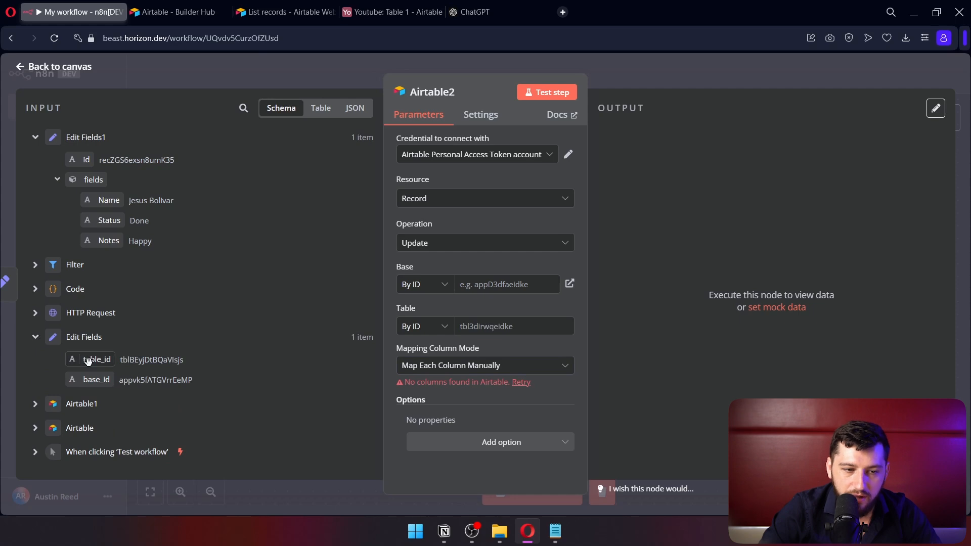
left_click_drag(89, 360, 486, 326)
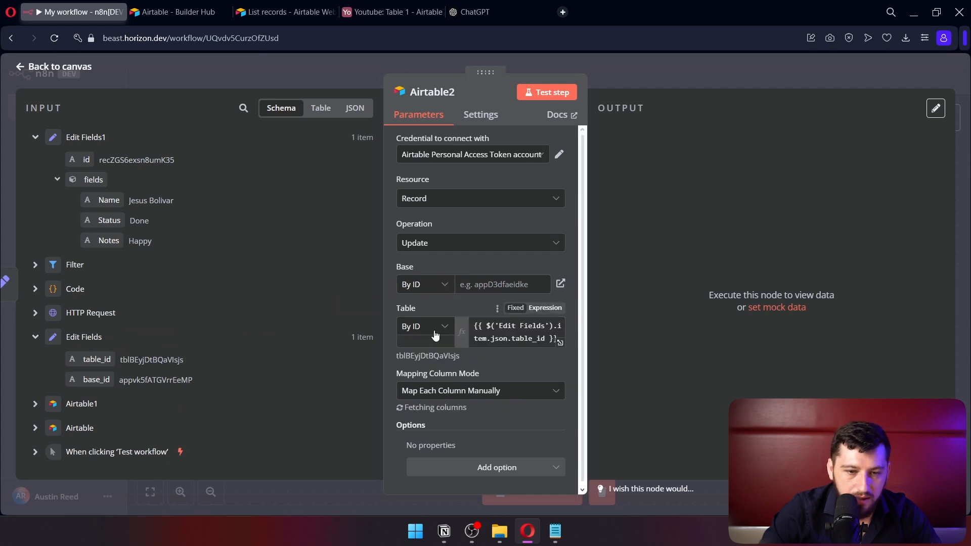
left_click_drag(90, 380, 485, 288)
scroll(467, 346, "down", 1)
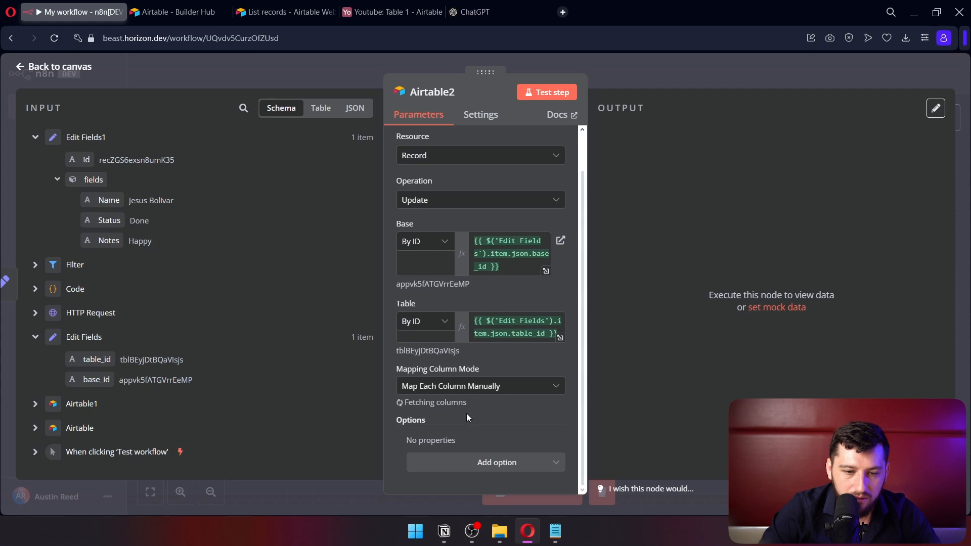
Map id, Name, Notes and Status from the Edit Fields1 output to the matching values to update, using an expression for Status.
scroll(538, 422, "down", 4)
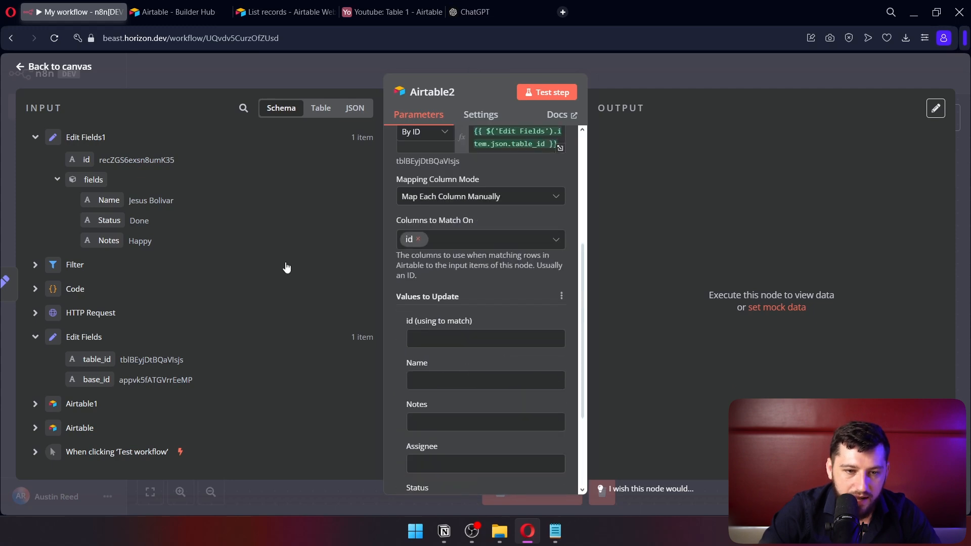
left_click_drag(86, 159, 426, 339)
left_click_drag(272, 323, 423, 393)
scroll(432, 308, "down", 3)
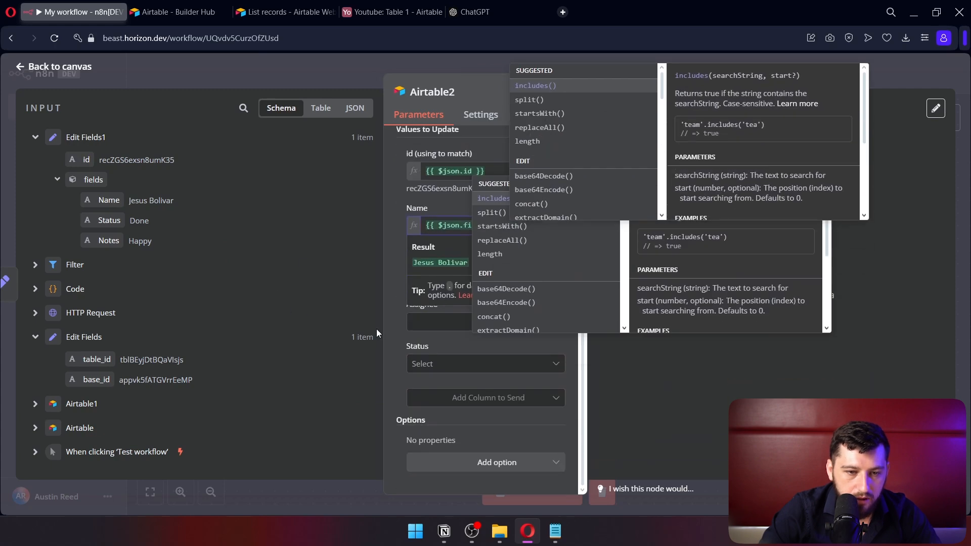
left_click(402, 356)
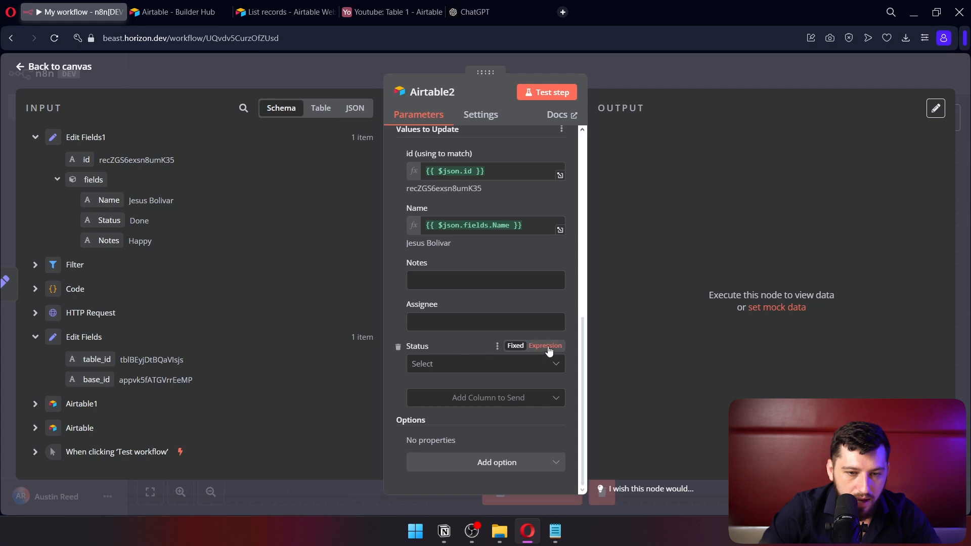
left_click(547, 346)
left_click_drag(109, 221, 458, 365)
left_click_drag(106, 240, 415, 286)
left_click(705, 446)
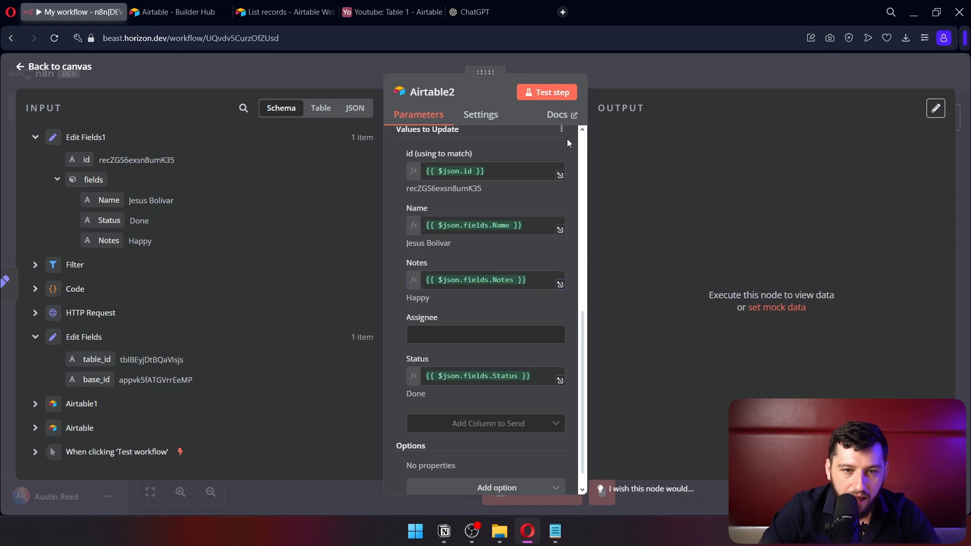
Test the Airtable update node and check the updated record in the Youtube base's Table 1 in Airtable.
left_click(539, 93)
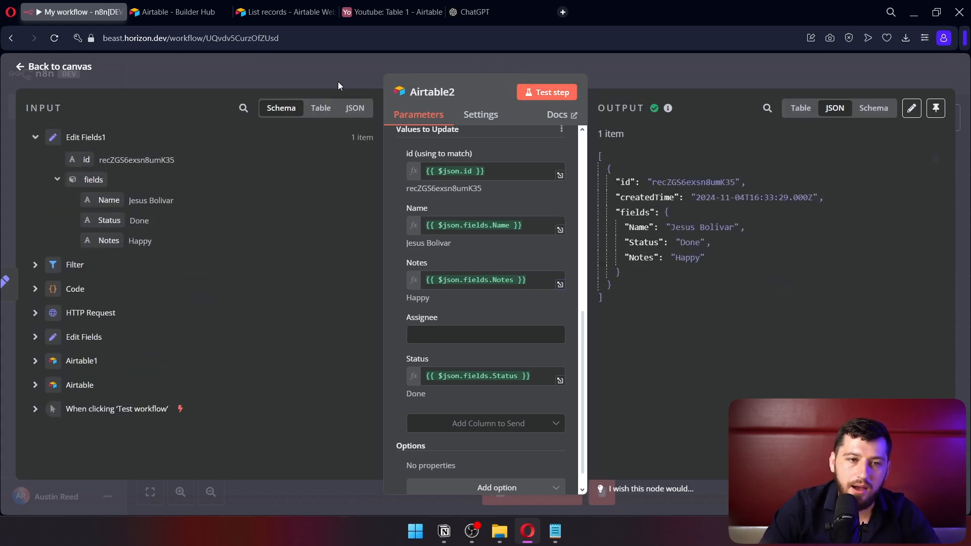
left_click(399, 15)
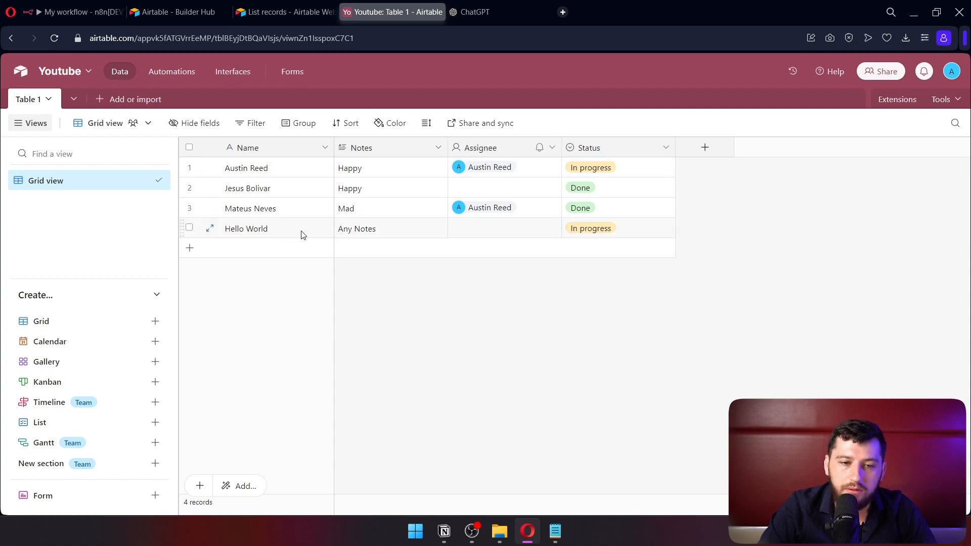
Return to the n8n workflow and delete the Edit Fields1 node after the Filter node.
left_click(64, 14)
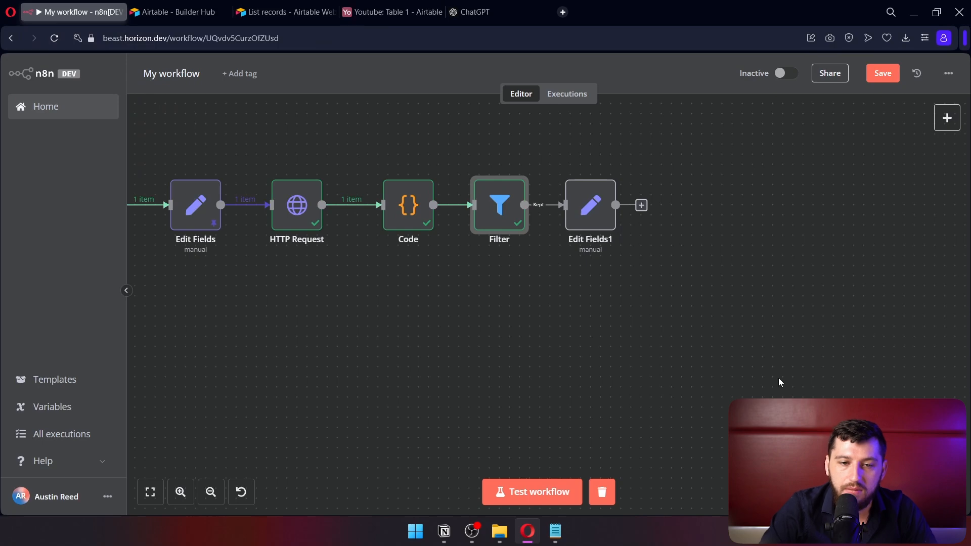
left_click_drag(551, 120, 552, 117)
key("Delete")
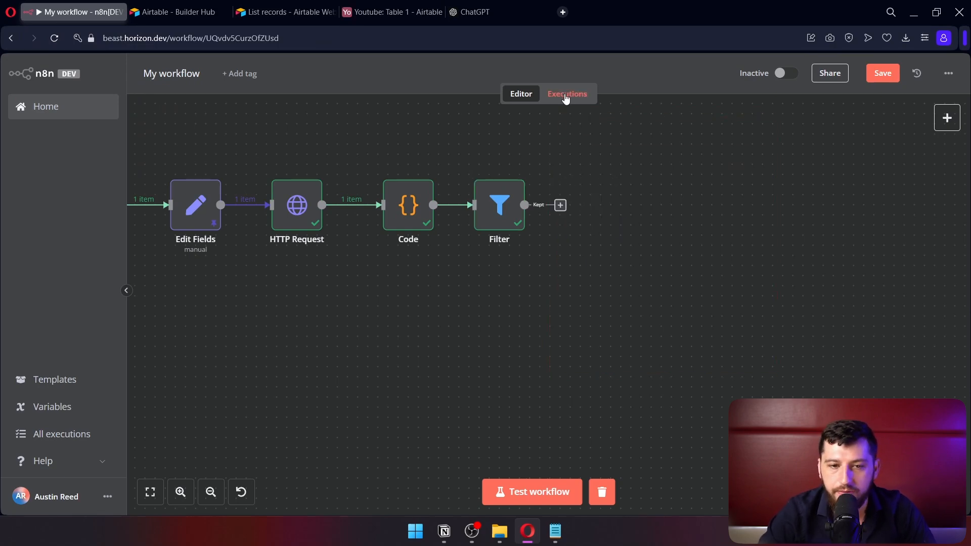
Set the Filter condition's comparison value to In progress and compare it with the Status values of the discarded records.
double_click(493, 220)
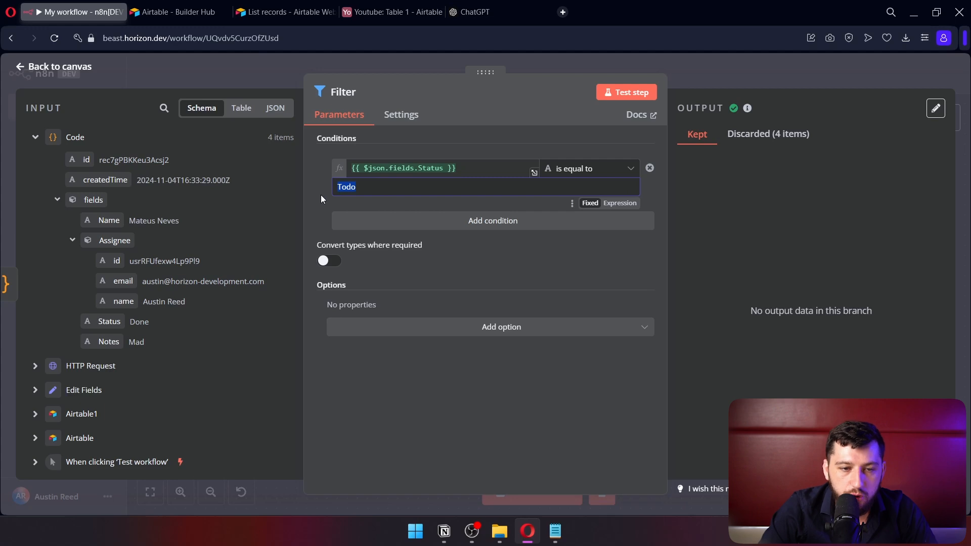
type("In progress")
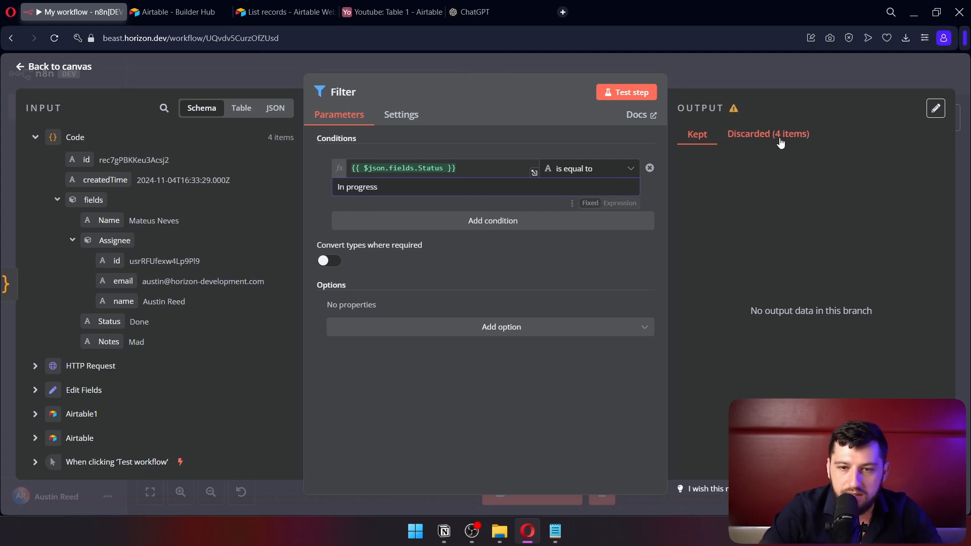
left_click(781, 138)
scroll(767, 317, "down", 7)
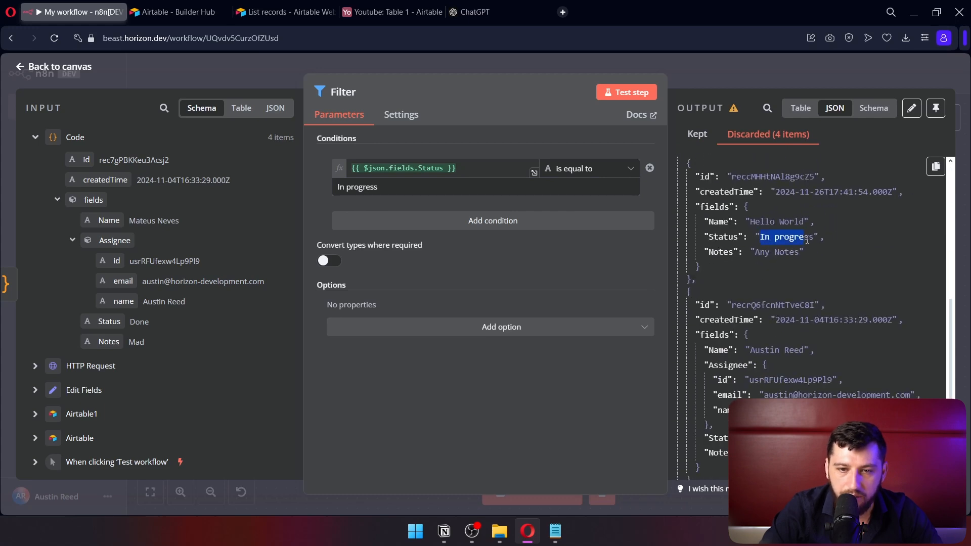
Test the Filter node, review the kept records, and return to the canvas.
left_click(626, 92)
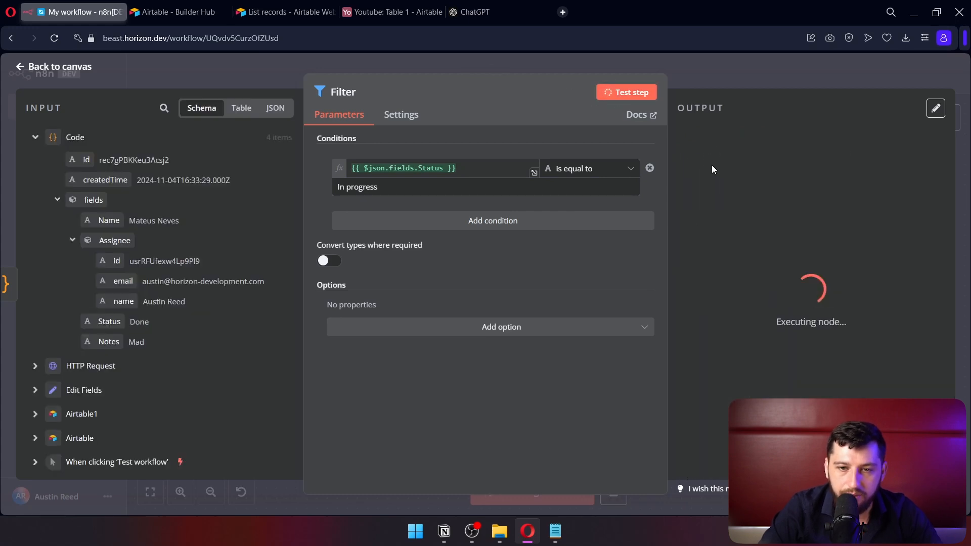
left_click(711, 136)
scroll(753, 373, "down", 3)
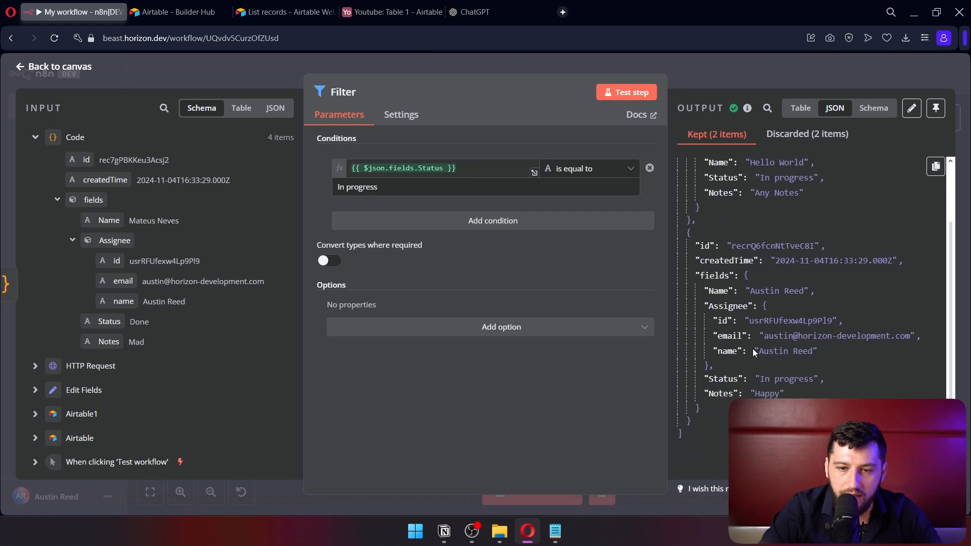
key("Escape")
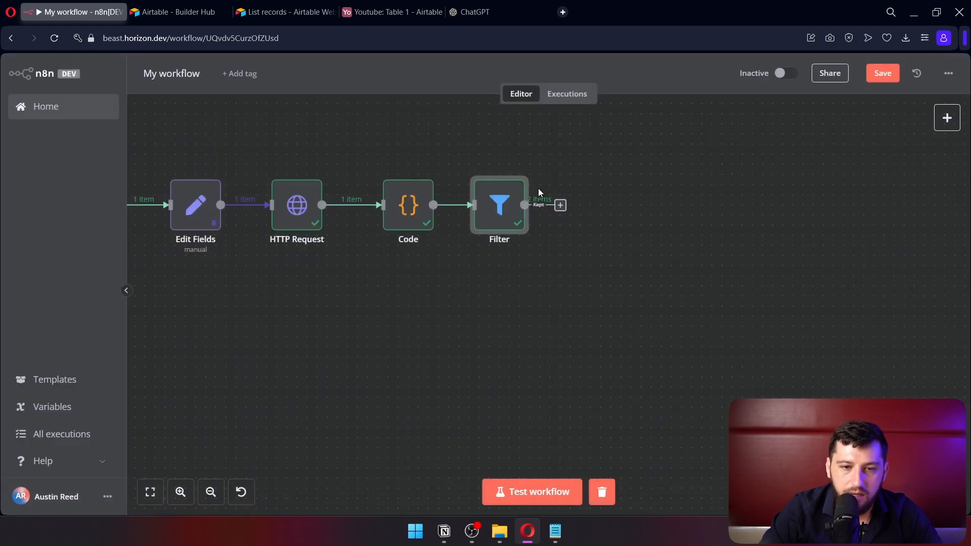
Add a Loop Over Items node after the Filter node and remove its Replace Me placeholder node.
left_click(560, 205)
type("loo")
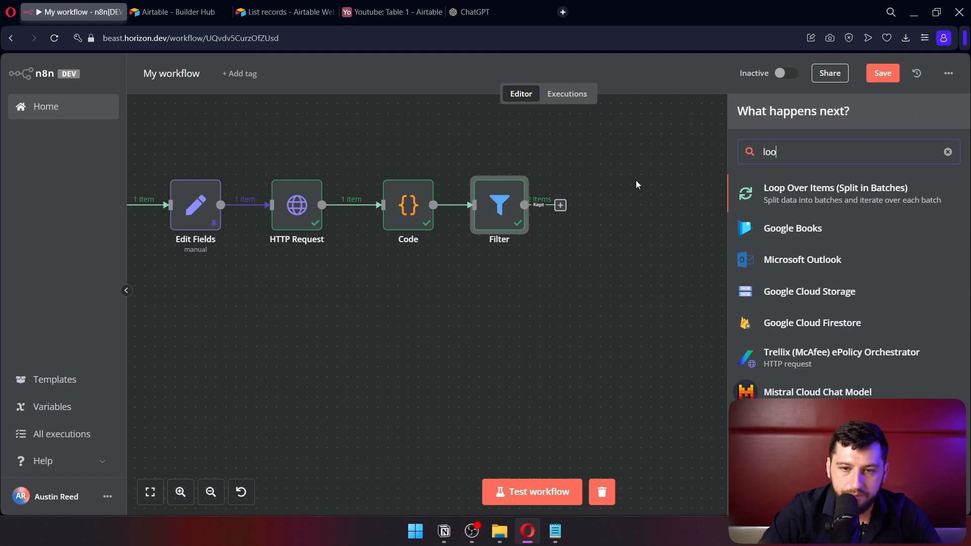
key("Return")
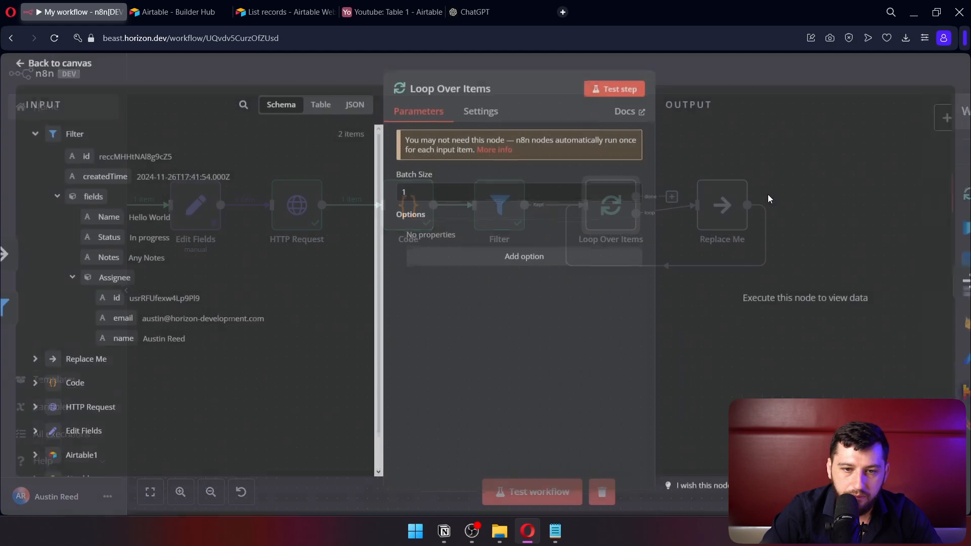
key("Escape")
left_click_drag(731, 211, 792, 270)
left_click(789, 231)
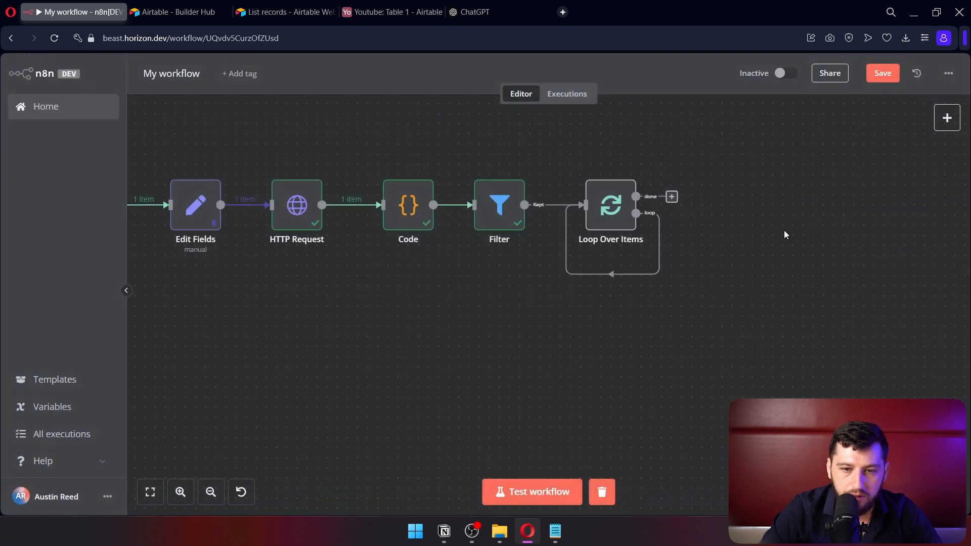
Insert an If node in the loop branch of the Loop Over Items node and position it on the canvas.
left_click(602, 275)
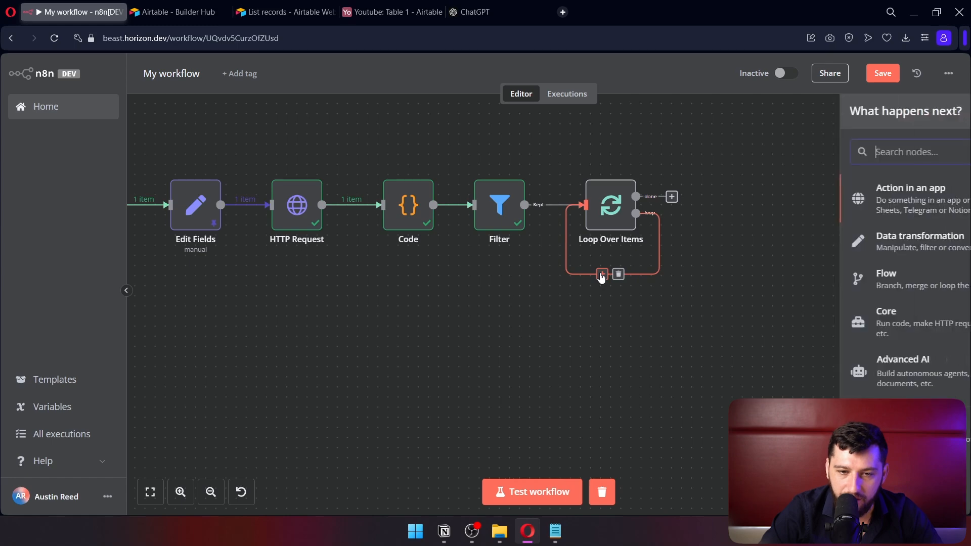
type("if")
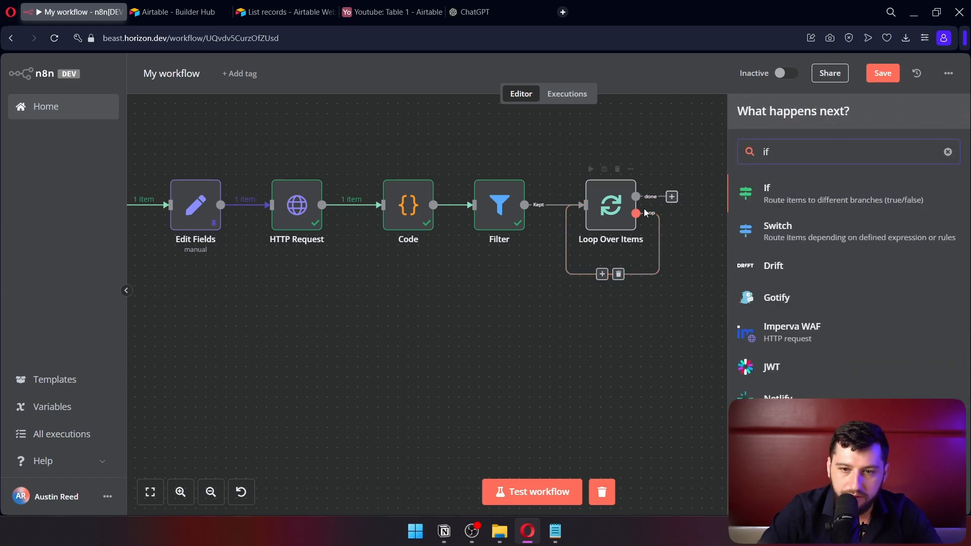
left_click(774, 207)
left_click(741, 67)
left_click_drag(720, 254, 783, 271)
Load the If node's input data and set its condition to the Name field being equal to Hello World.
double_click(783, 271)
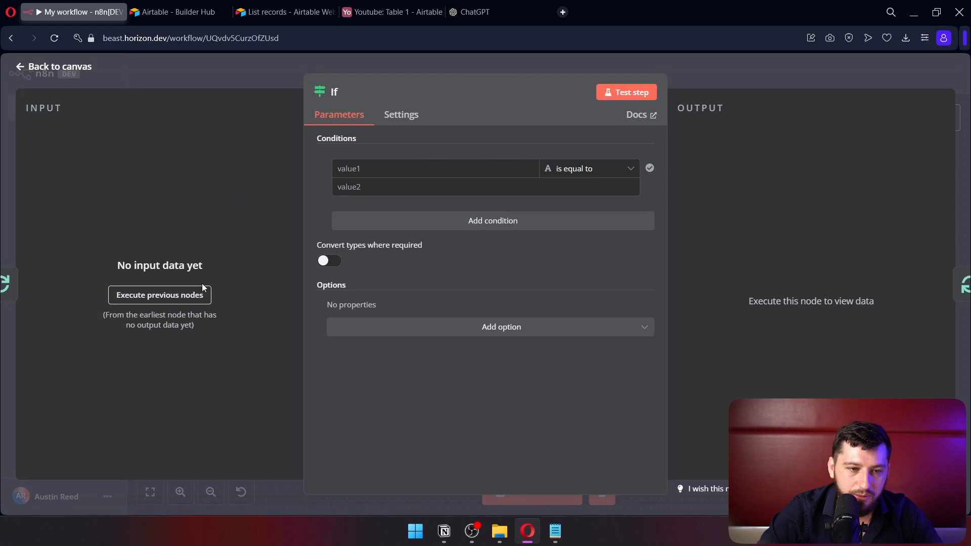
left_click(196, 295)
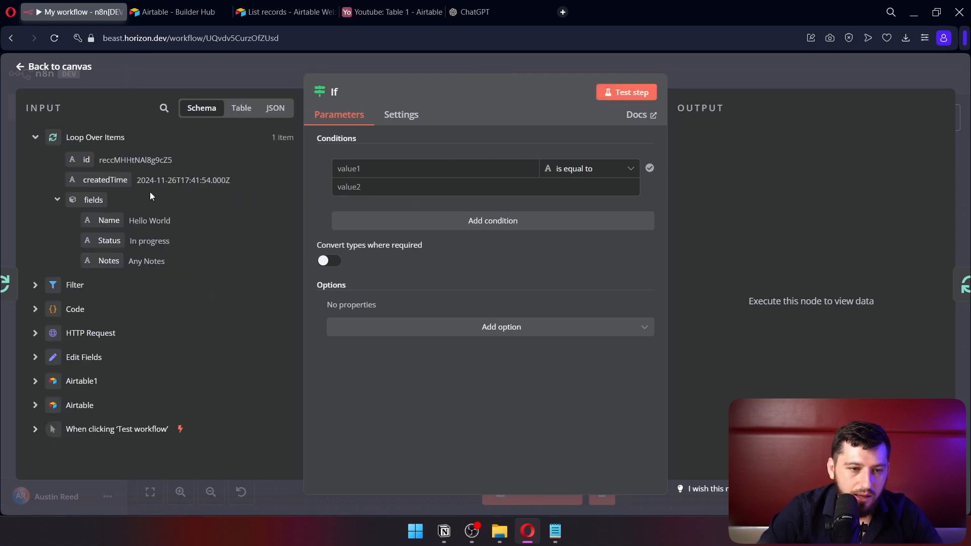
left_click_drag(104, 222, 380, 176)
left_click(370, 264)
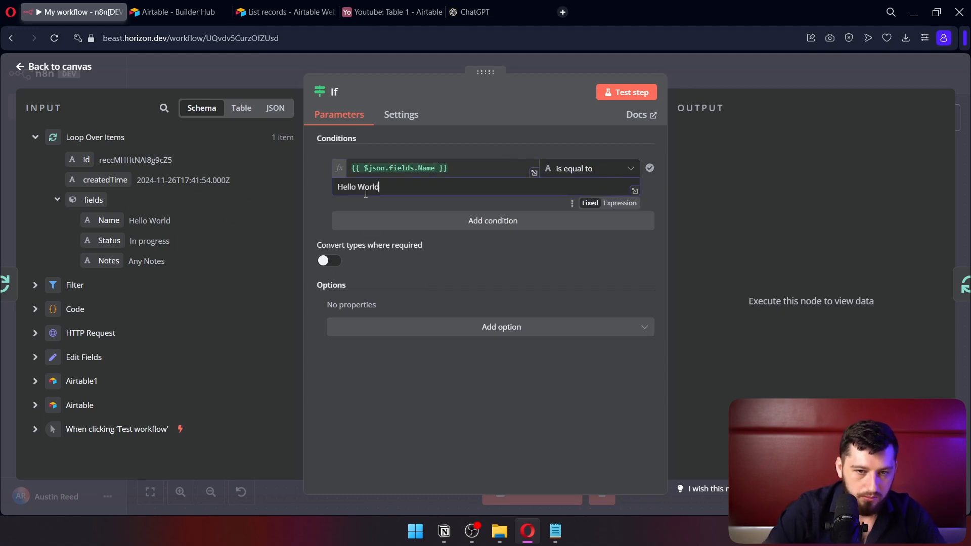
left_click(818, 76)
left_click_drag(769, 278, 758, 238)
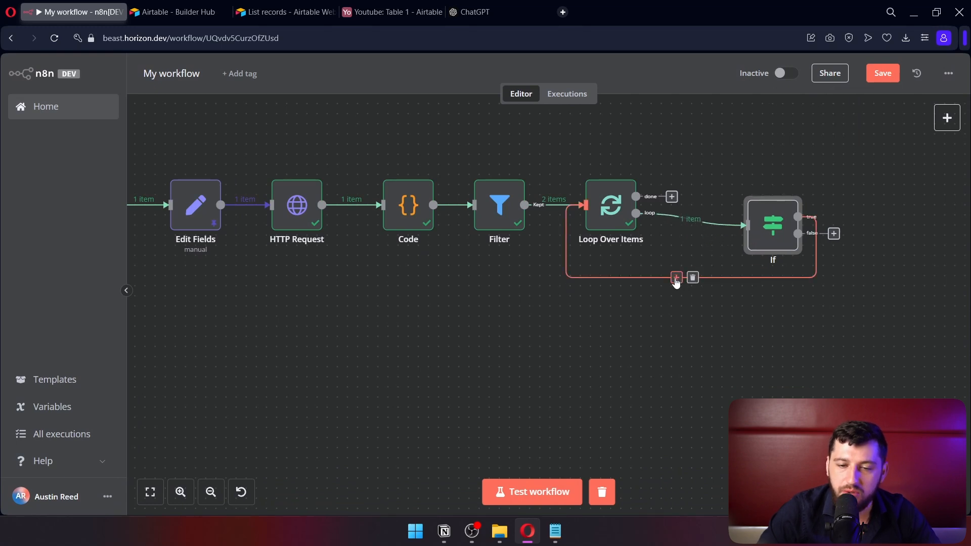
Add an Airtable Update record node to the If node's true branch and position it on the canvas.
left_click(677, 279)
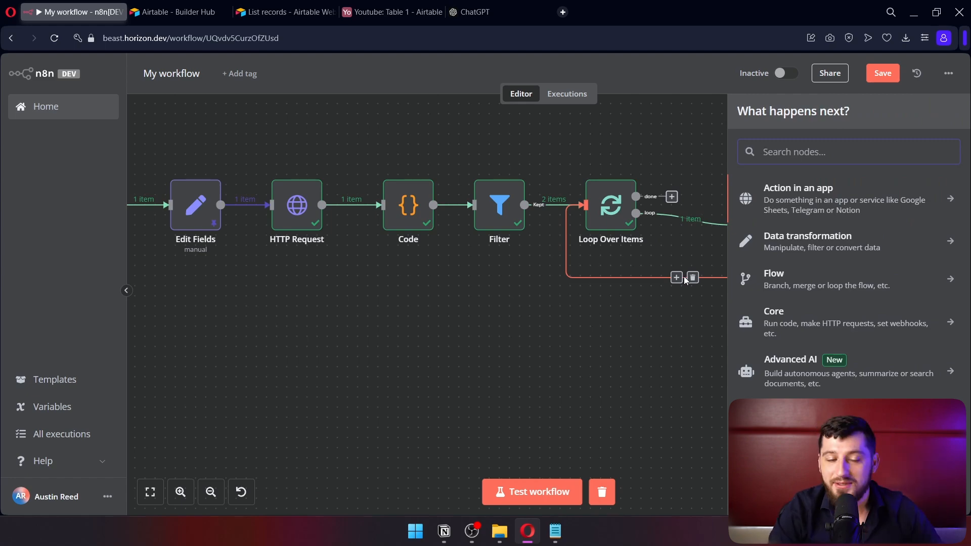
type("ai")
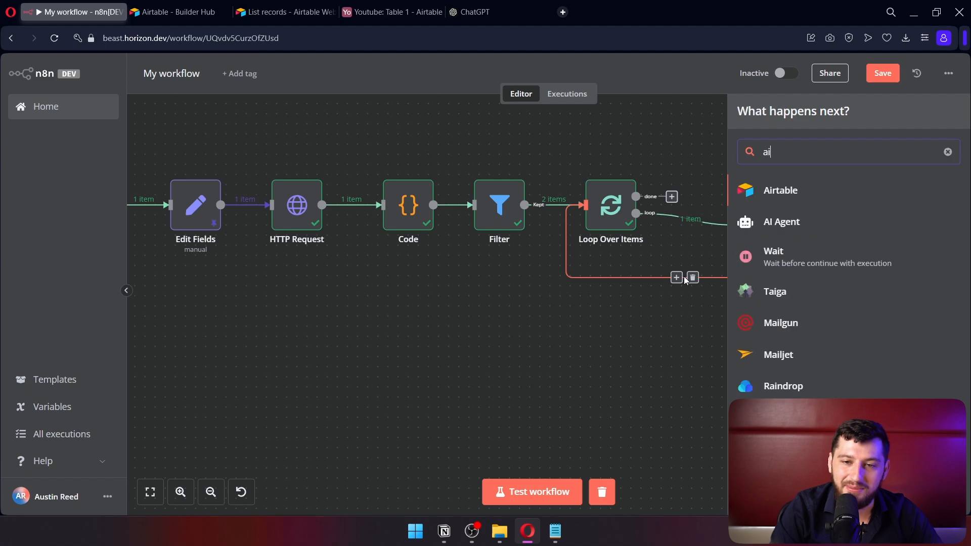
key("Return")
type("up")
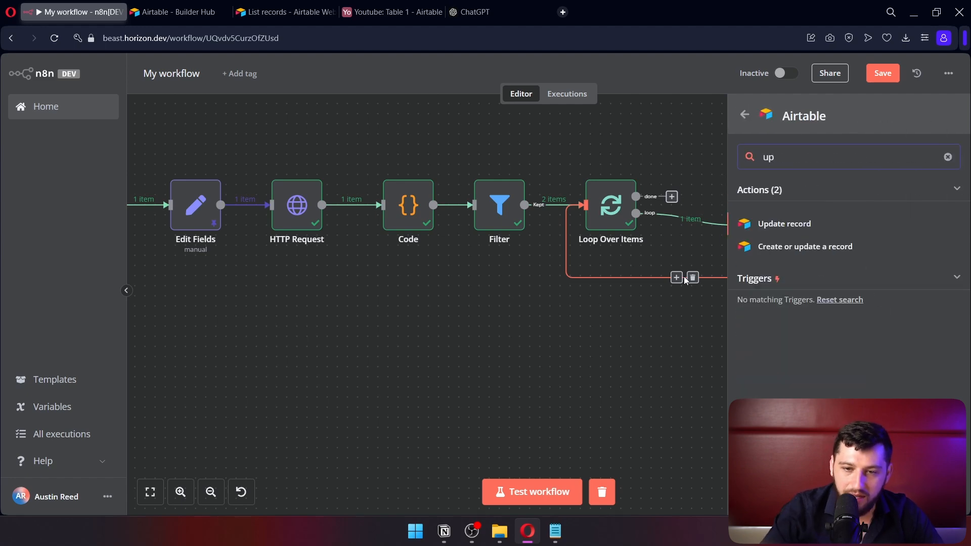
left_click(823, 224)
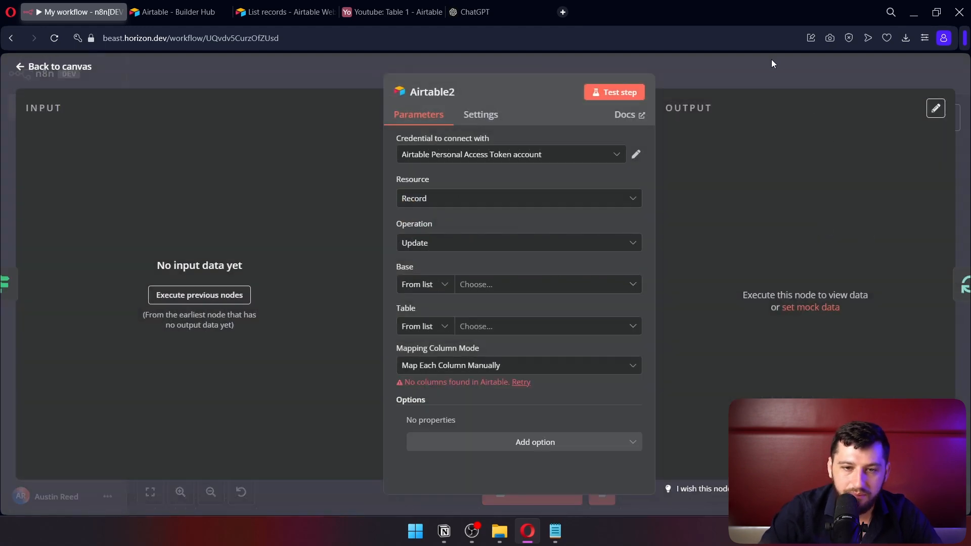
left_click(773, 59)
left_click_drag(893, 190, 925, 349)
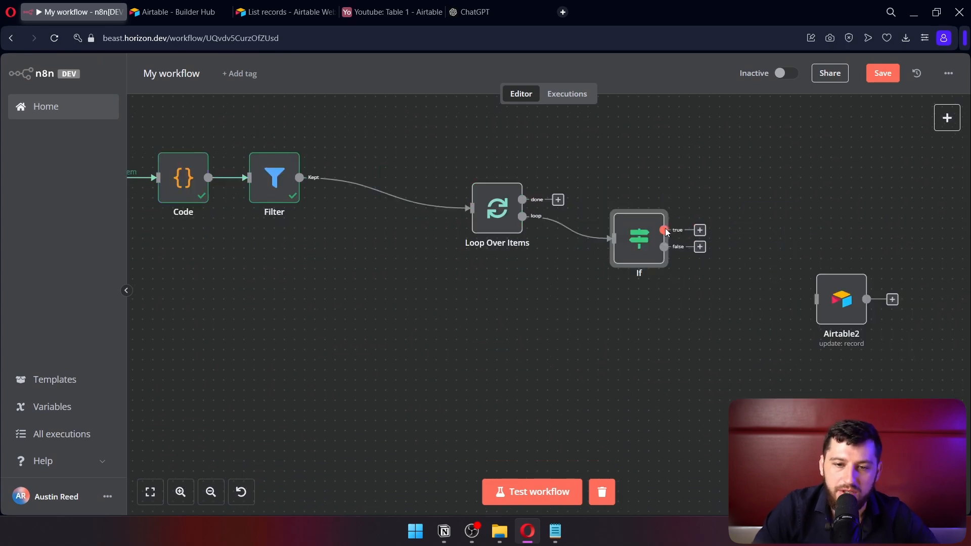
left_click_drag(790, 244, 785, 174)
Load the Airtable2 node's input data and map the incoming record's id, Name and Notes to the matching update columns.
double_click(797, 191)
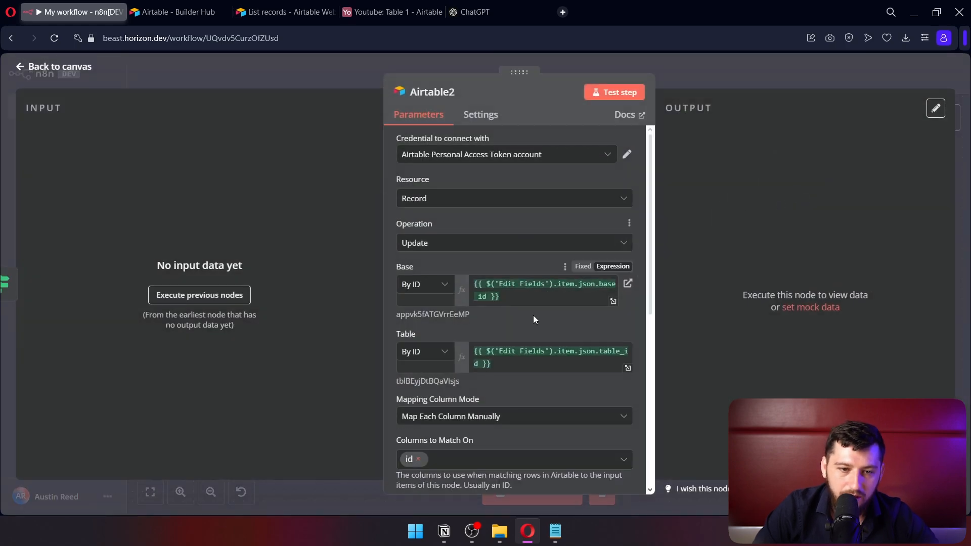
scroll(499, 229, "down", 3)
scroll(499, 230, "up", 1)
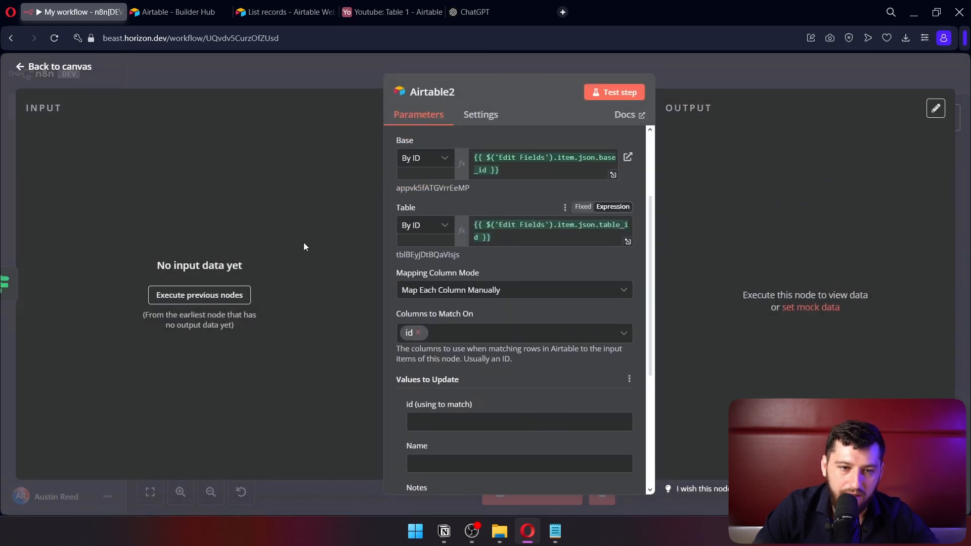
left_click(200, 294)
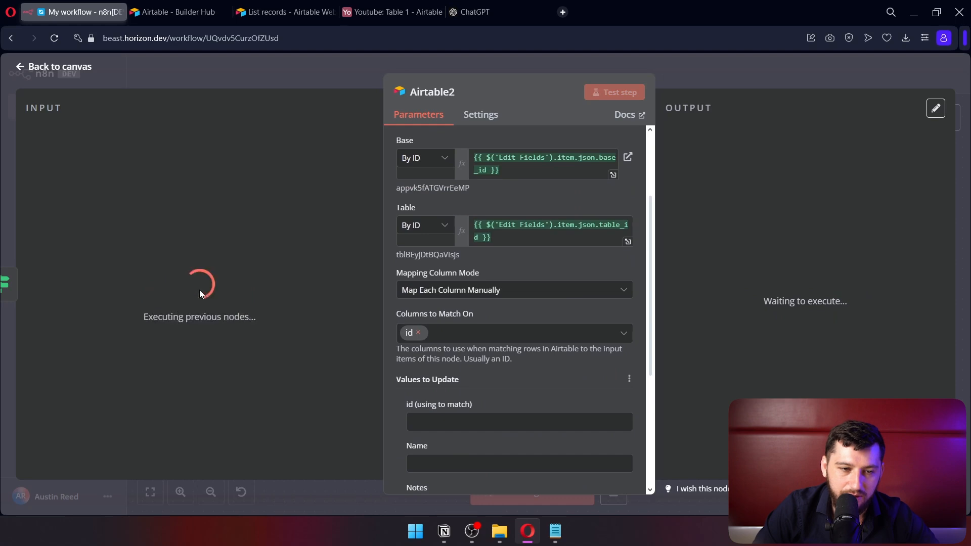
left_click_drag(86, 160, 429, 202)
left_click_drag(237, 250, 421, 261)
left_click_drag(109, 241, 371, 313)
left_click_drag(106, 262, 425, 308)
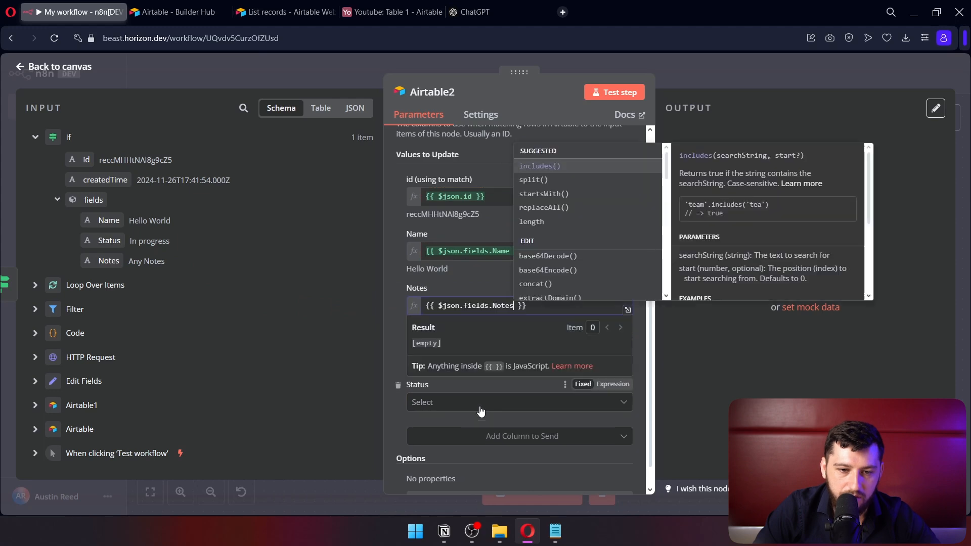
Set the Status value of the Airtable2 update to Done and return to the canvas.
left_click(439, 404)
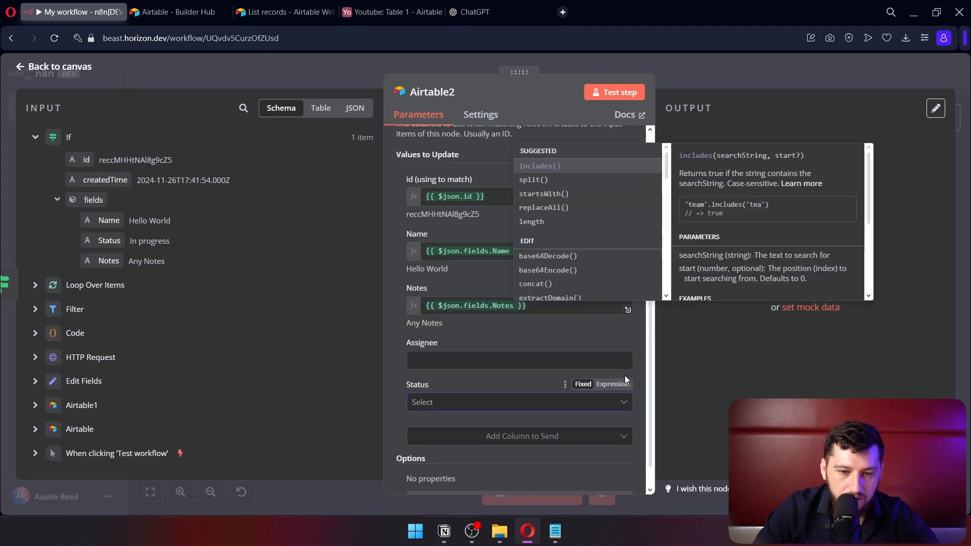
left_click(580, 404)
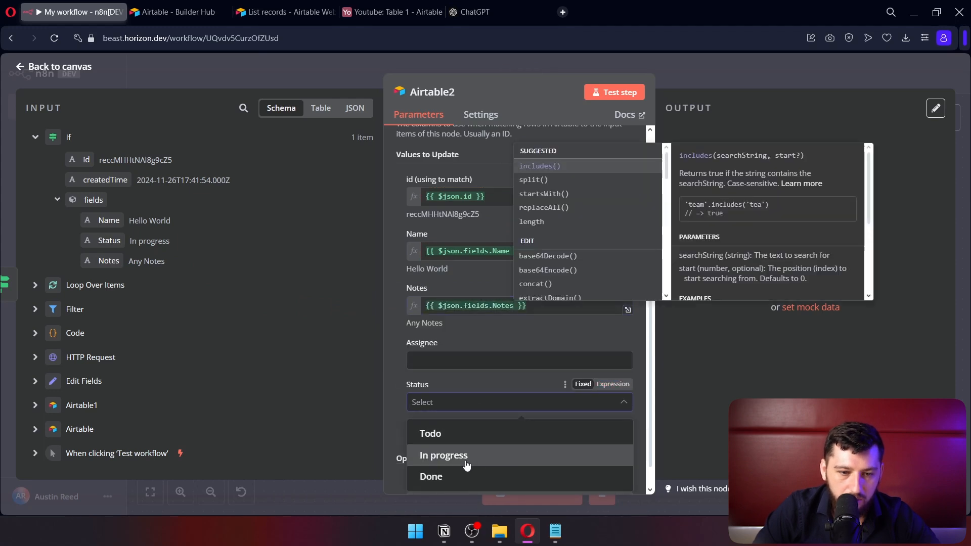
left_click(452, 479)
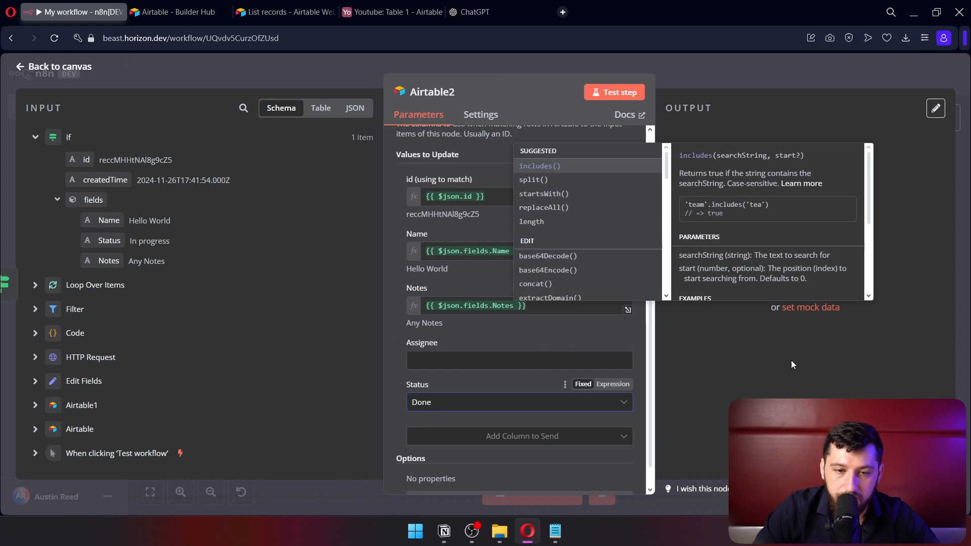
left_click(713, 387)
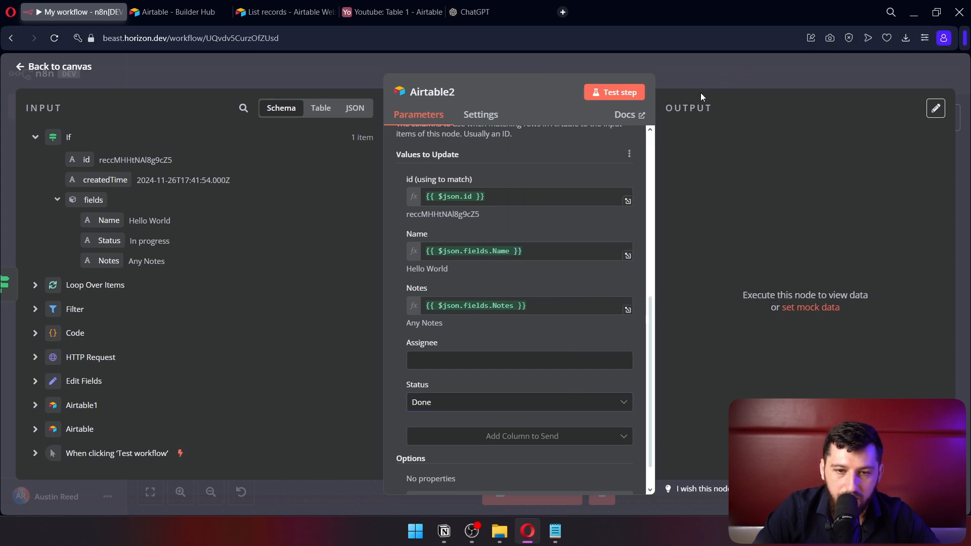
left_click(680, 72)
Rearrange the Airtable2 and If nodes on the canvas to make room around the If branches.
left_click_drag(797, 202, 826, 191)
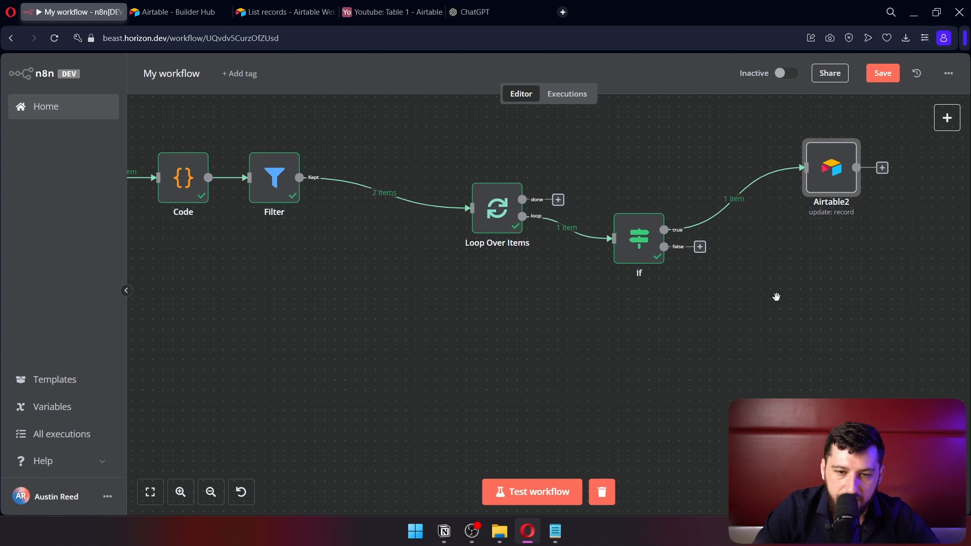
scroll(647, 273, "right", 5)
left_click_drag(518, 249, 498, 198)
left_click_drag(688, 180, 668, 160)
Duplicate the Airtable2 update node and place the copy below it, beside the If node's false output.
left_click(546, 188)
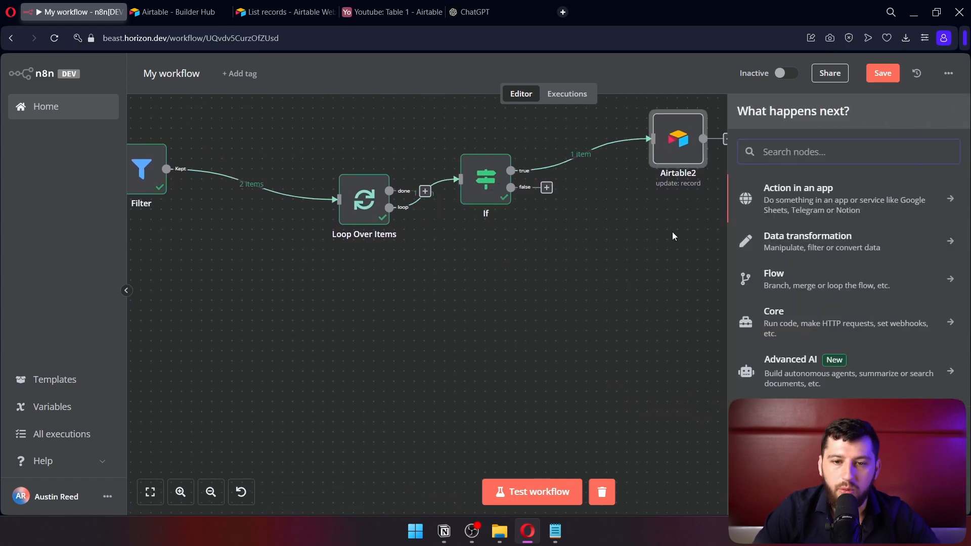
left_click(686, 193)
left_click_drag(770, 226, 642, 103)
key("ctrl+c")
key("ctrl+v")
left_click_drag(785, 267, 623, 226)
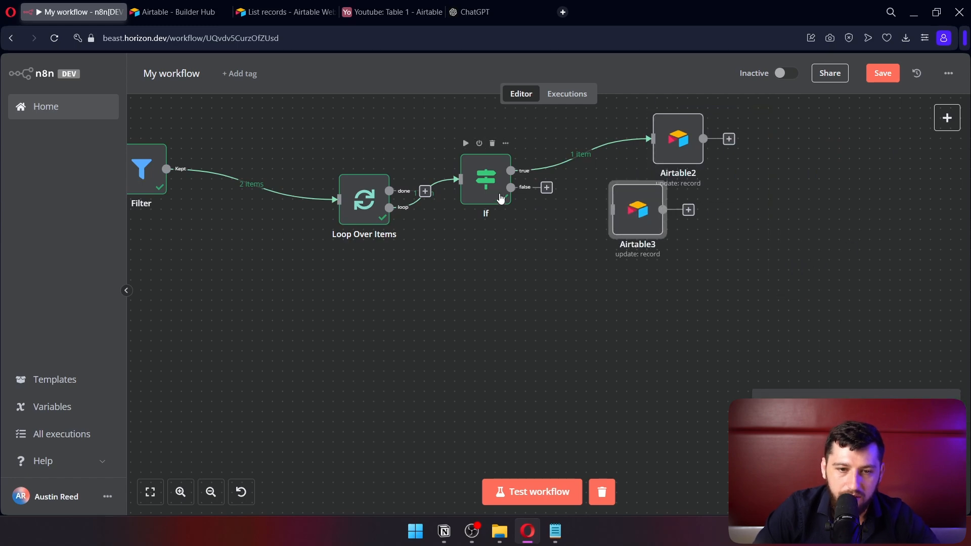
Set the Notes value in the Airtable3 update node to Sad and return to the canvas.
double_click(636, 213)
scroll(512, 366, "down", 3)
scroll(512, 371, "down", 4)
left_click(541, 283)
key("ctrl+a")
type("SAD")
key("BackSpace")
key("BackSpace")
type("ad")
left_click(745, 73)
Connect the Airtable3 and Airtable2 outputs back to the Loop Over Items input and move Airtable2 clear of the other nodes.
left_click_drag(629, 254, 453, 238)
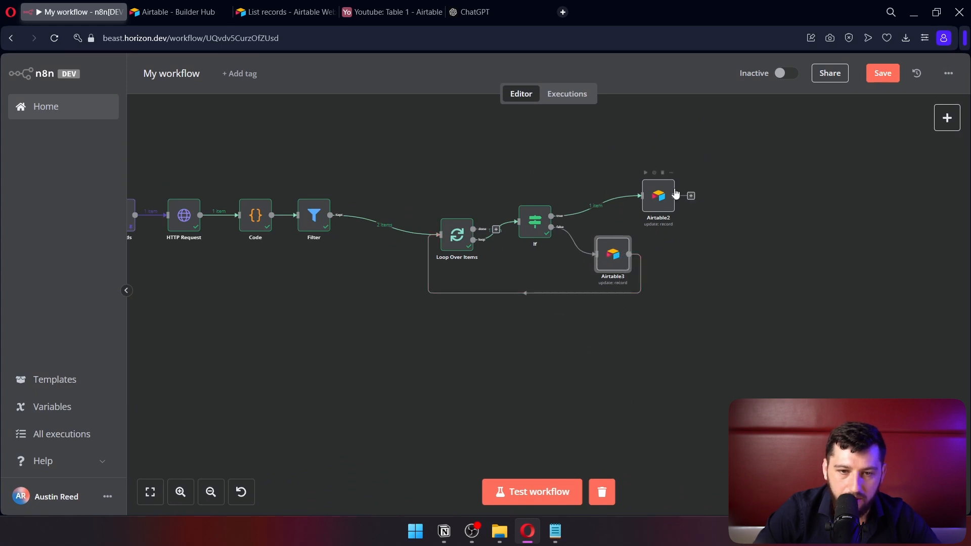
left_click_drag(675, 196, 444, 262)
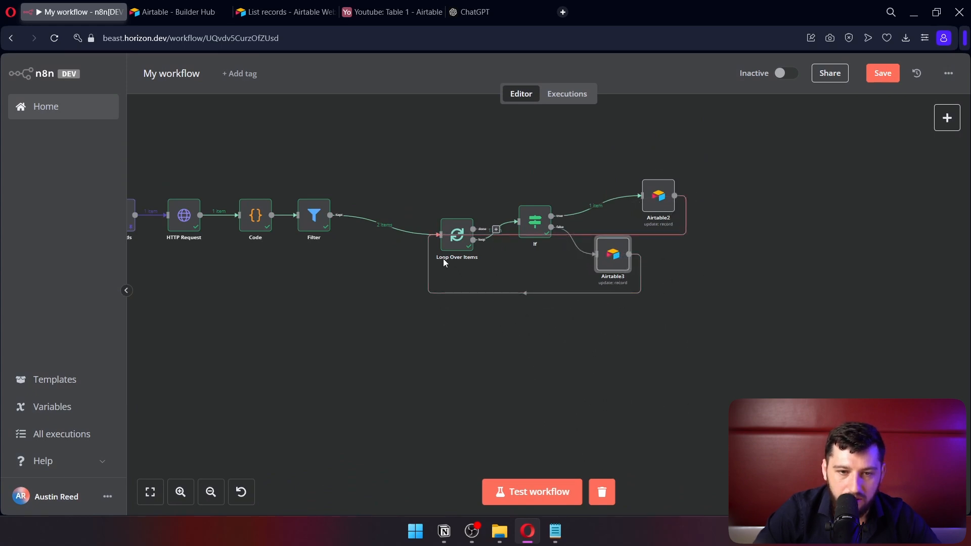
left_click_drag(643, 201, 780, 296)
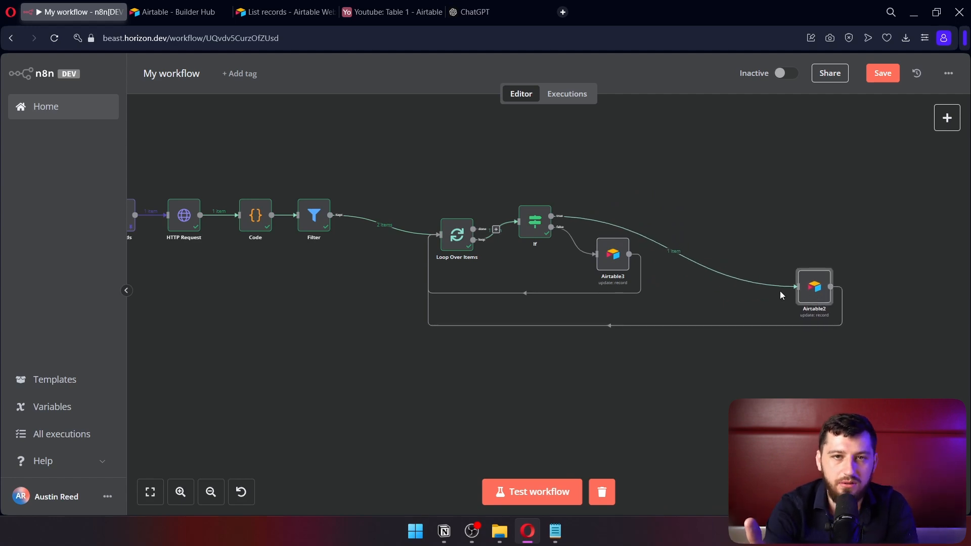
Check the current records in Airtable Table 1, test the n8n workflow, and reopen the table to review the updates.
left_click(374, 6)
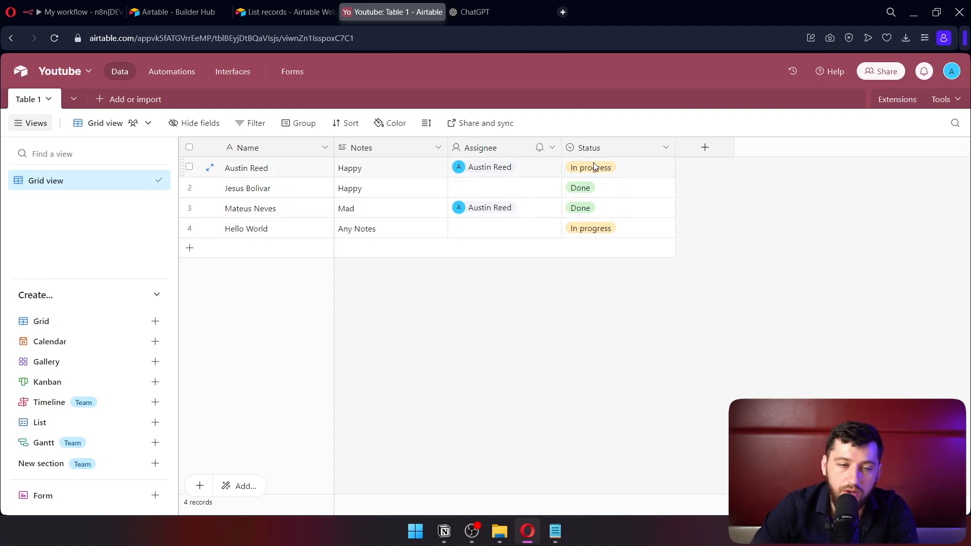
left_click(83, 12)
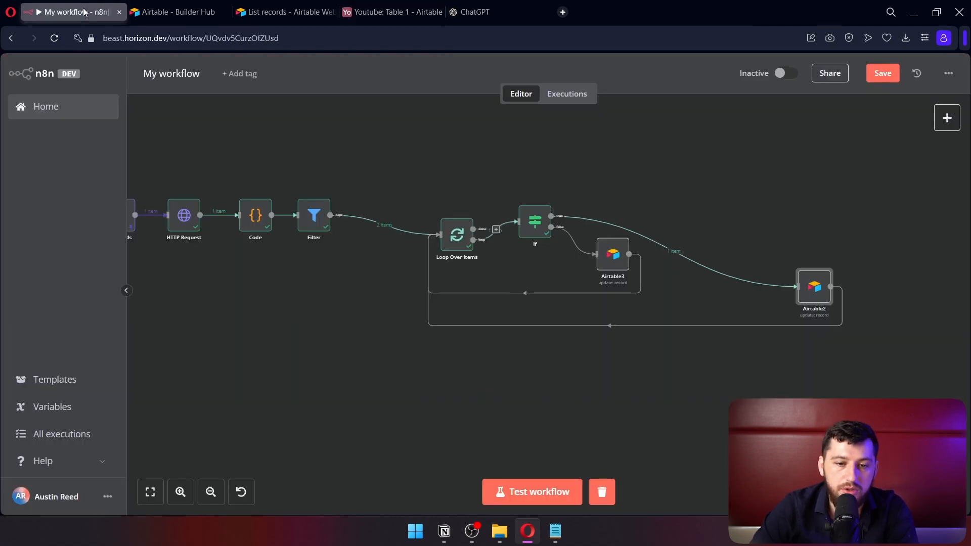
left_click(535, 493)
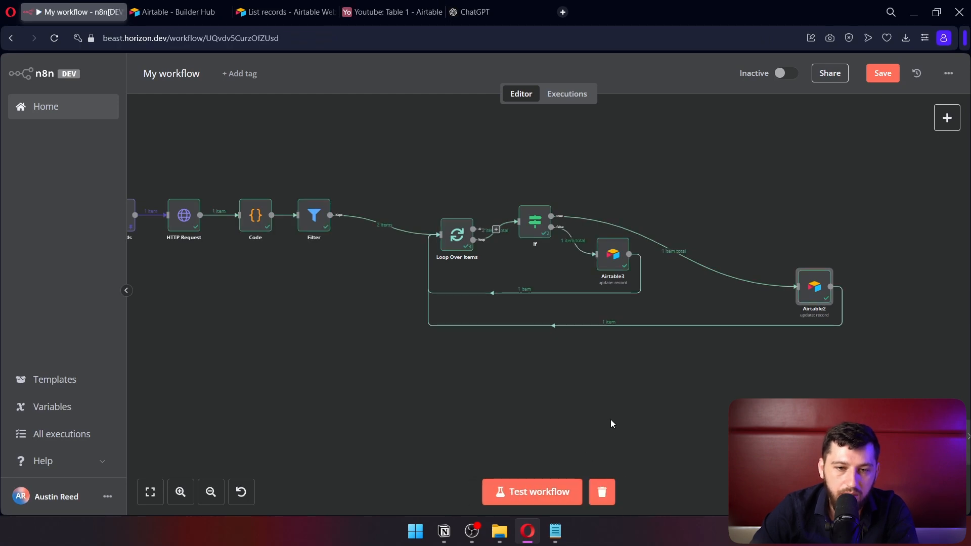
left_click(375, 11)
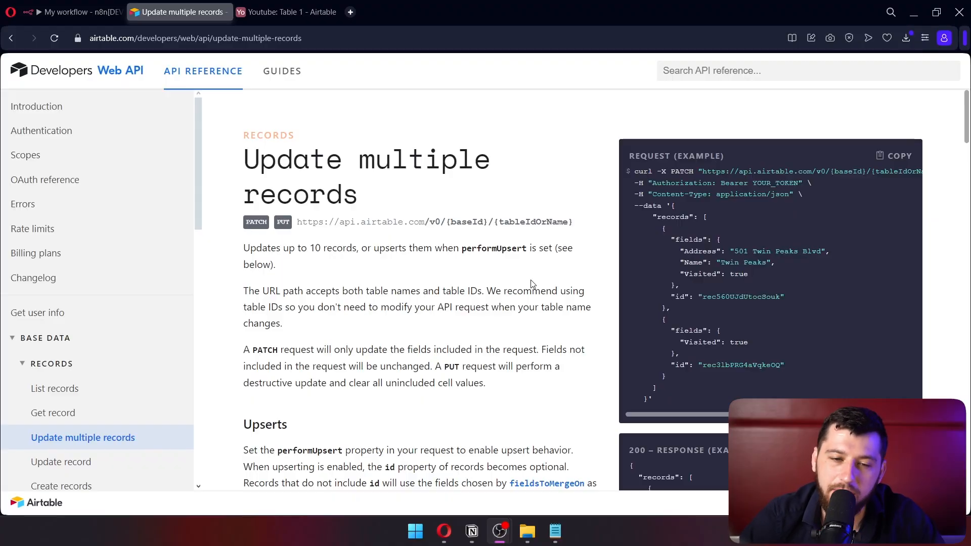
Examine the Airtable Update multiple records documentation for its record limit, the performUpsert setting, and the Upserts section's id rules.
left_click_drag(246, 157, 384, 199)
left_click(315, 160)
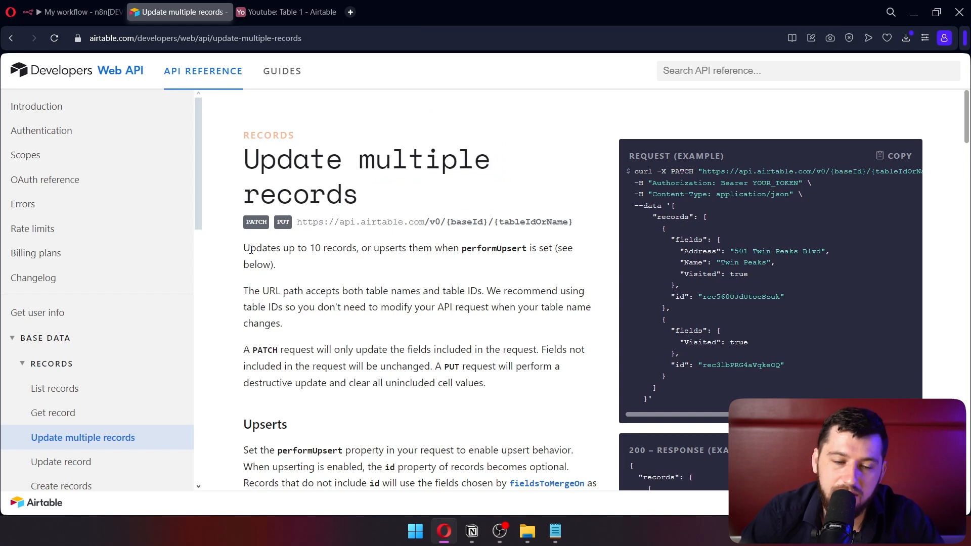
left_click_drag(309, 248, 359, 248)
left_click(436, 251)
left_click_drag(461, 248, 529, 249)
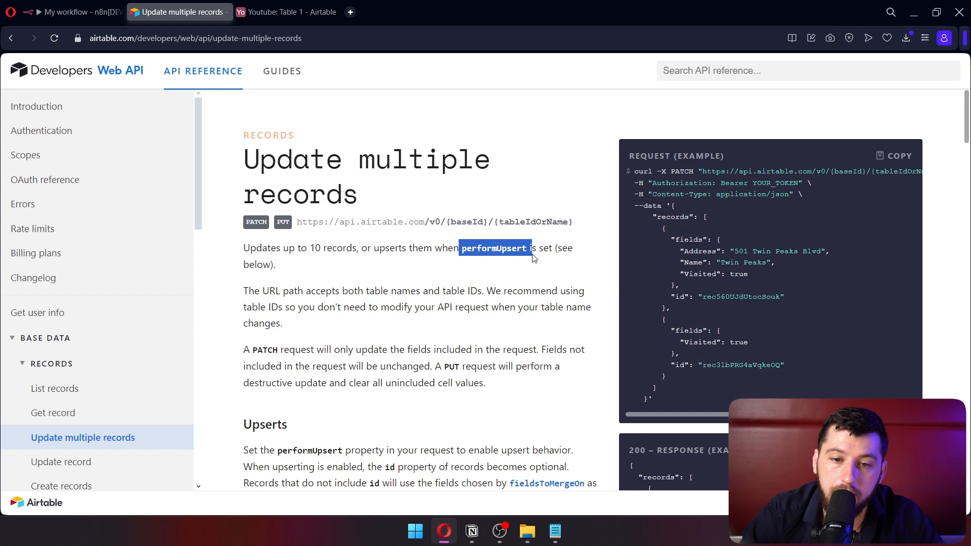
left_click(559, 249)
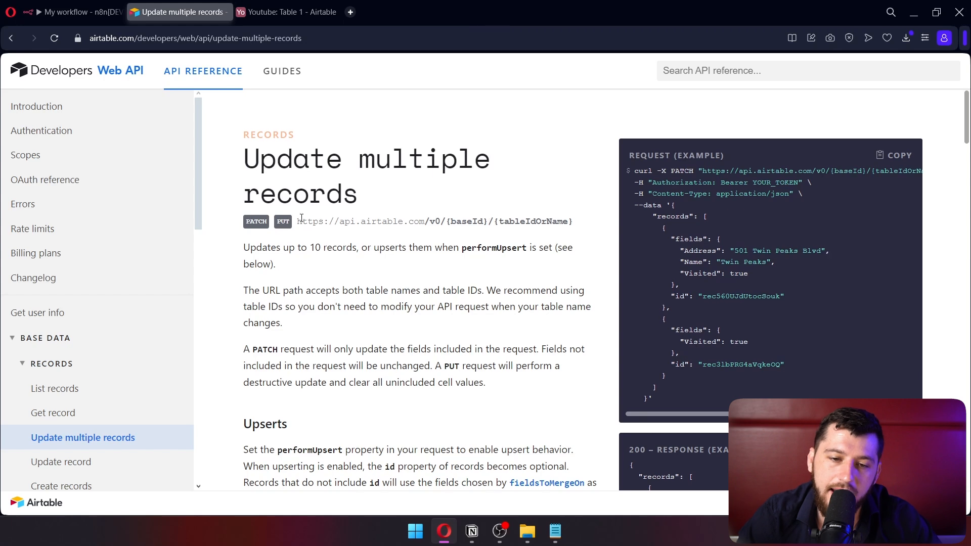
scroll(301, 218, "down", 4)
scroll(276, 182, "down", 2)
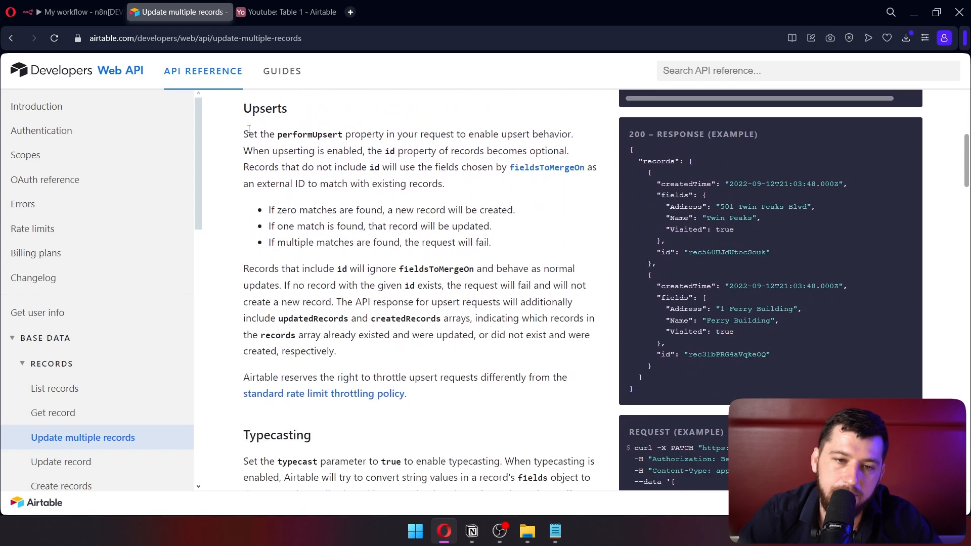
left_click_drag(241, 137, 405, 152)
left_click(398, 165)
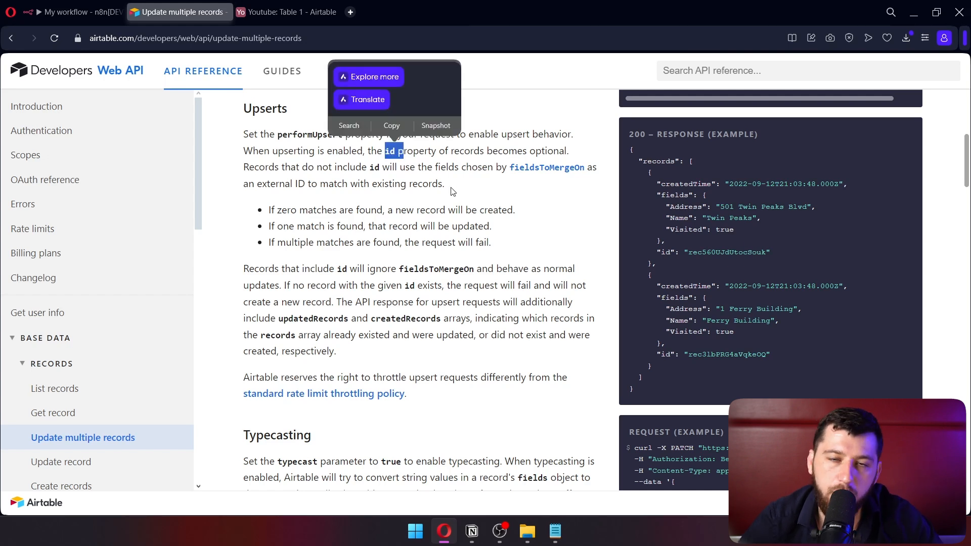
left_click(453, 189)
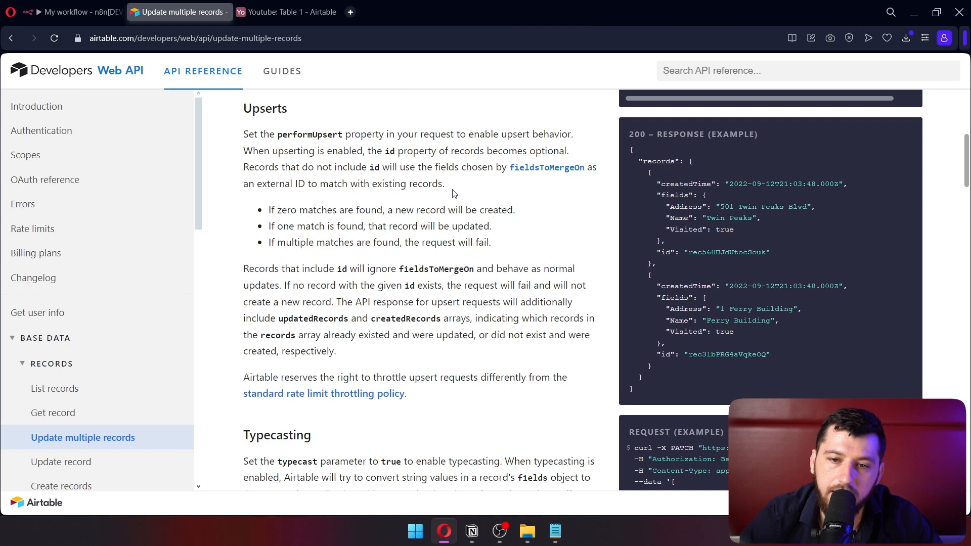
Copy the performUpsert cURL request example from the Update multiple records documentation and switch to the n8n workflow.
scroll(455, 192, "down", 6)
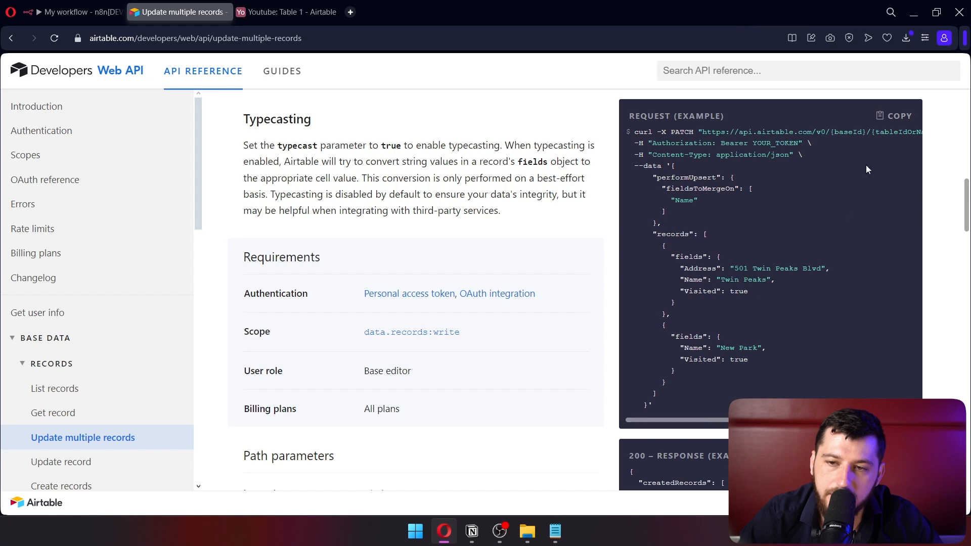
left_click(889, 118)
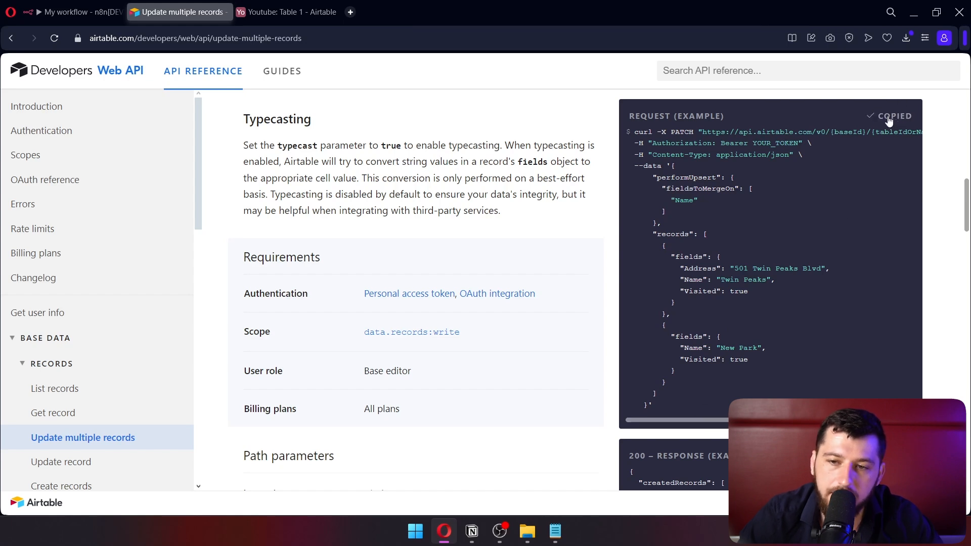
left_click(94, 18)
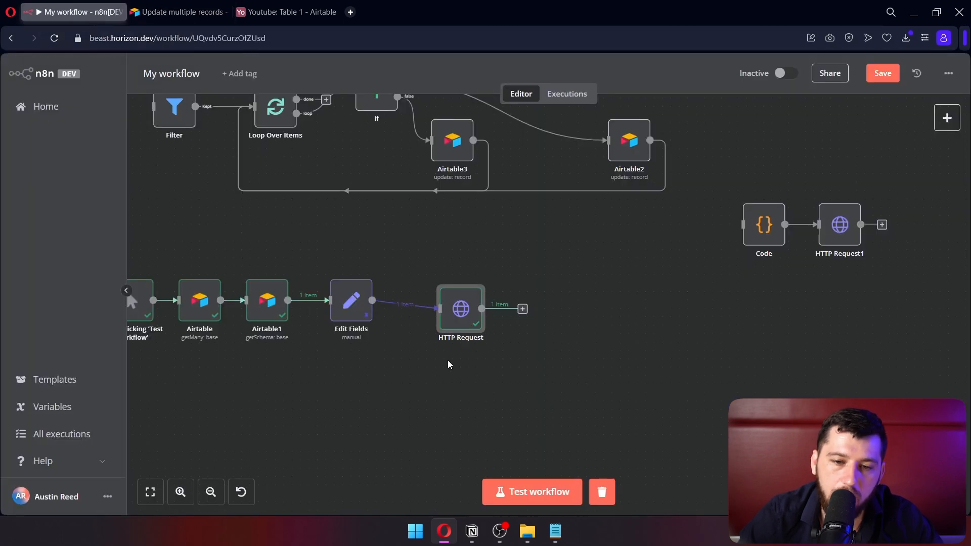
Check the parameters and output of the existing HTTP Request node after Edit Fields, and return to the canvas.
left_click_drag(875, 276, 876, 277)
left_click(597, 306)
left_click(450, 308)
double_click(452, 309)
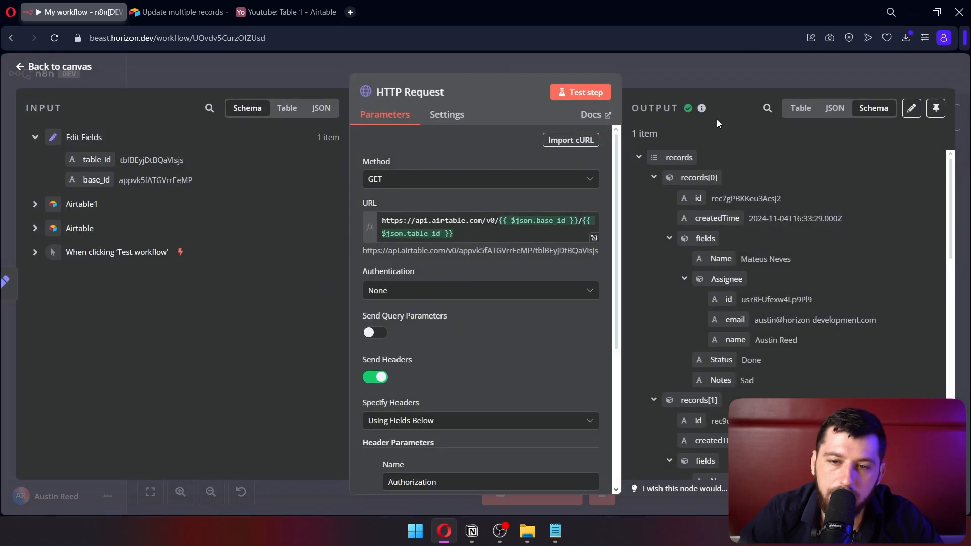
left_click(703, 68)
Add another HTTP Request node after HTTP Request and import the copied Airtable cURL command into it.
left_click(506, 300)
type("http")
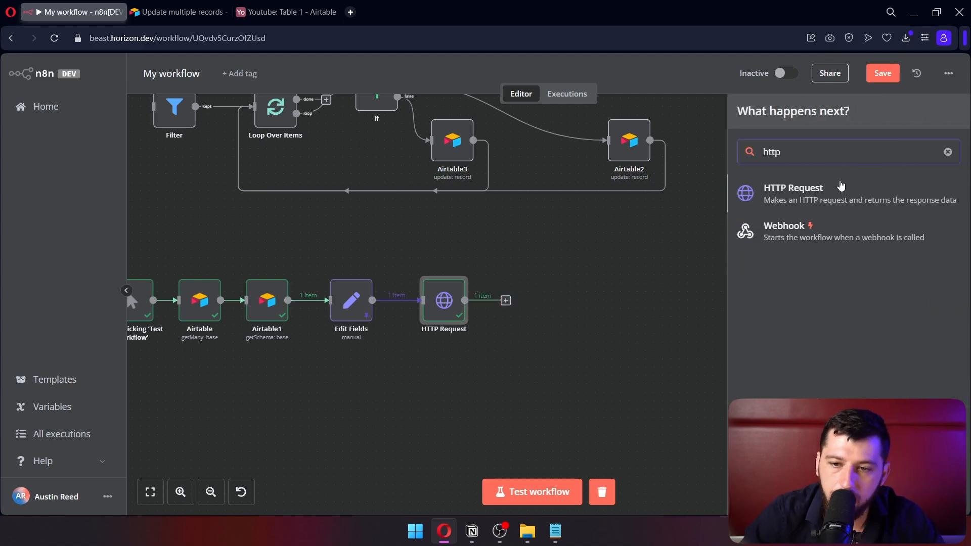
left_click(830, 190)
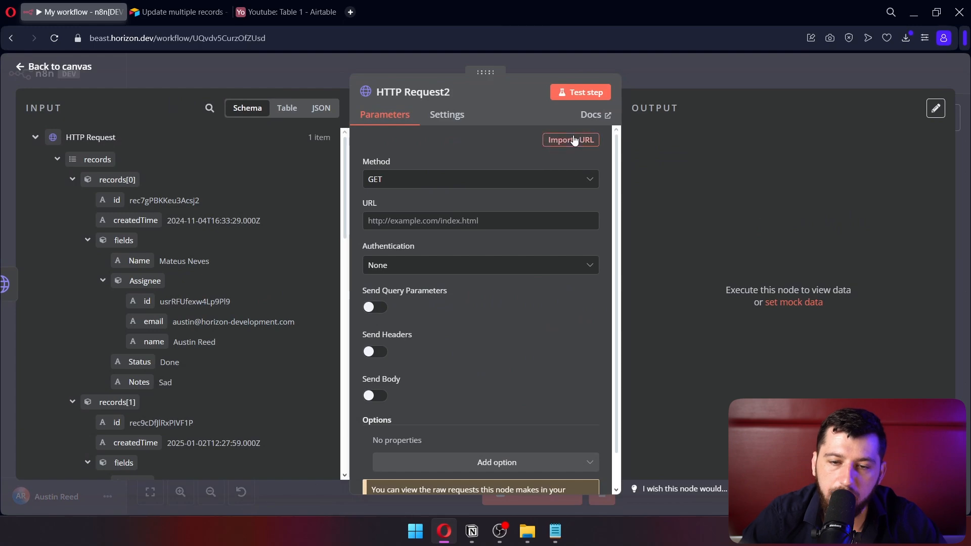
left_click(574, 140)
key("ctrl+v")
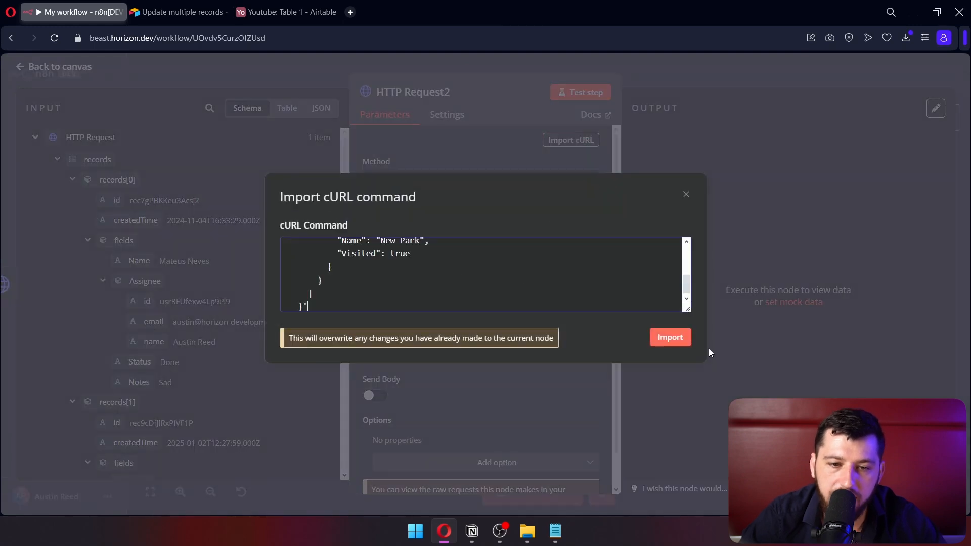
left_click(678, 339)
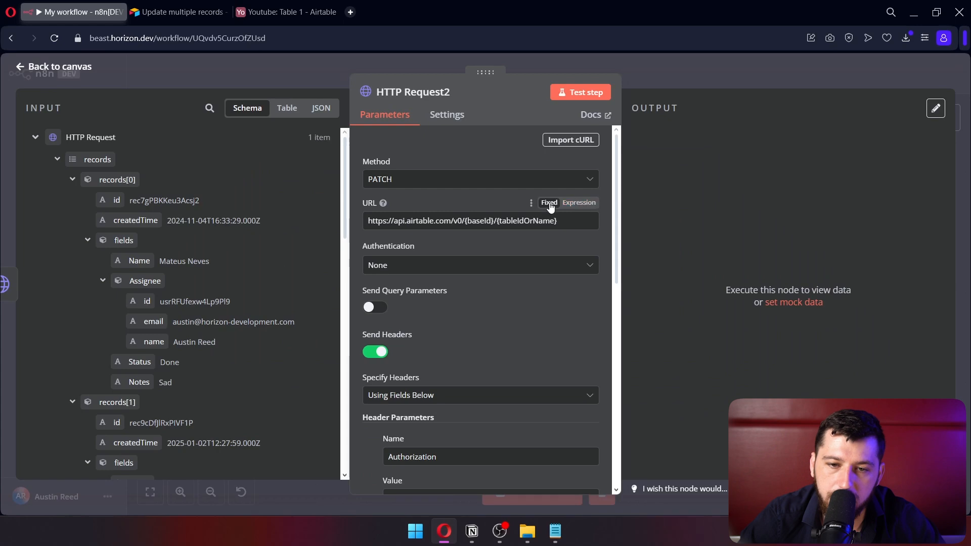
Make the HTTP Request2 URL an expression, replacing {baseId} and {tableIdOrName} with base_id and table_id from Edit Fields.
left_click(577, 202)
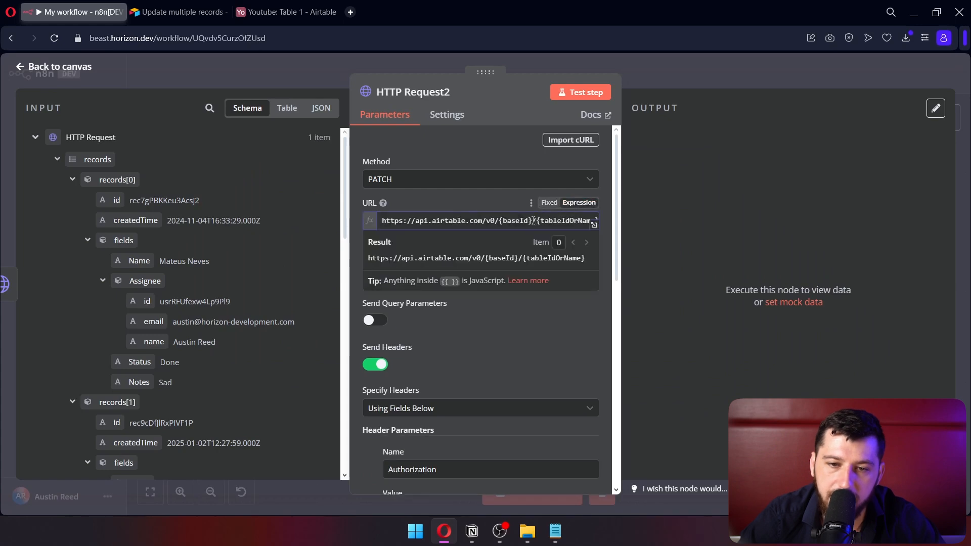
key("BackSpace")
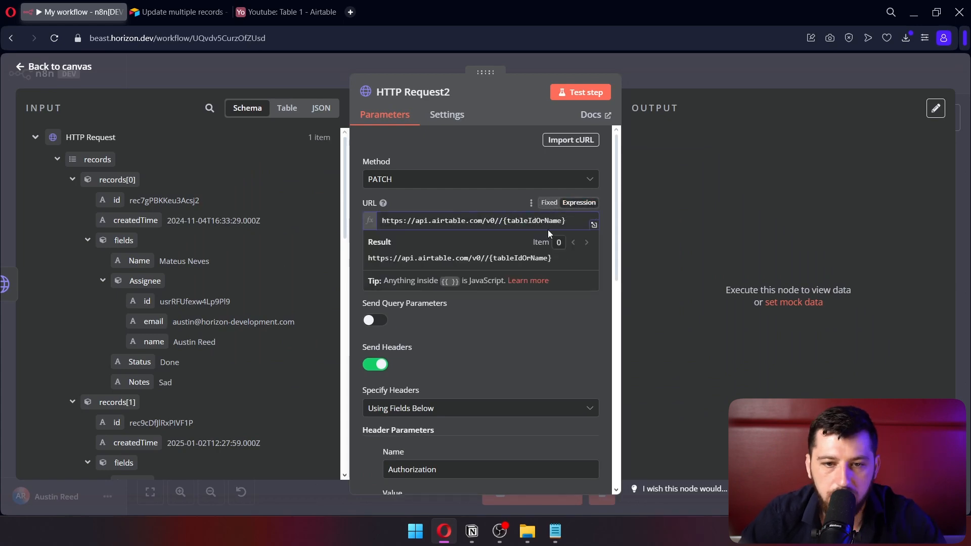
key("BackSpace")
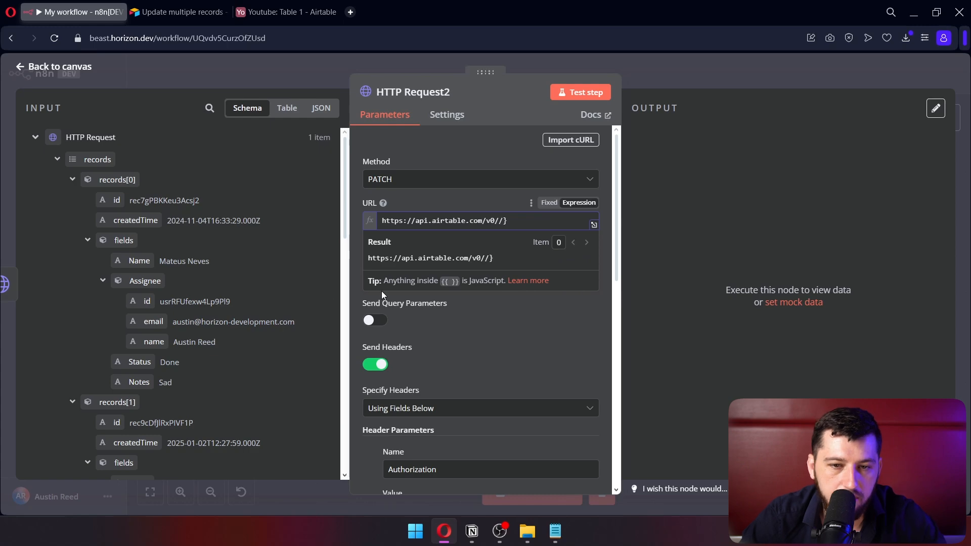
scroll(204, 269, "down", 15)
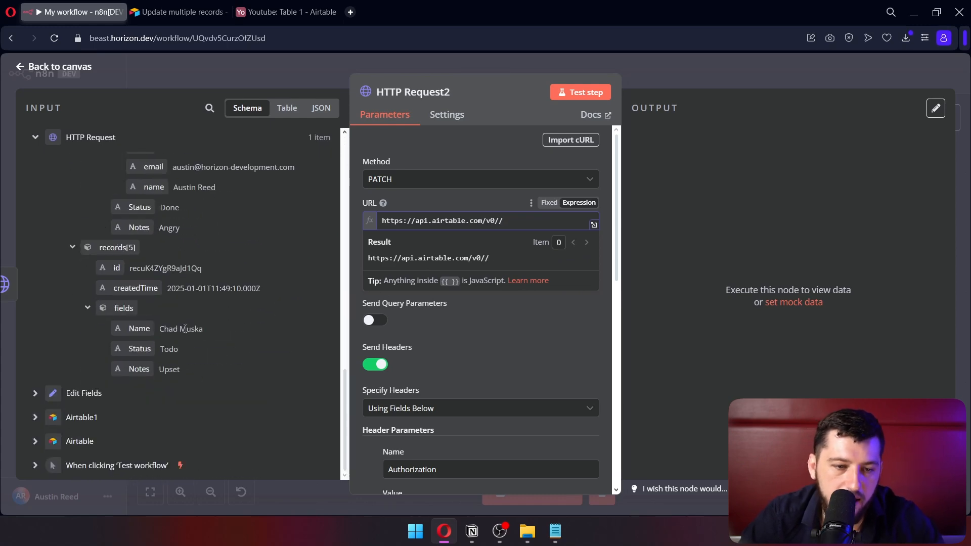
left_click(36, 393)
left_click_drag(96, 415, 526, 241)
left_click_drag(96, 435, 501, 223)
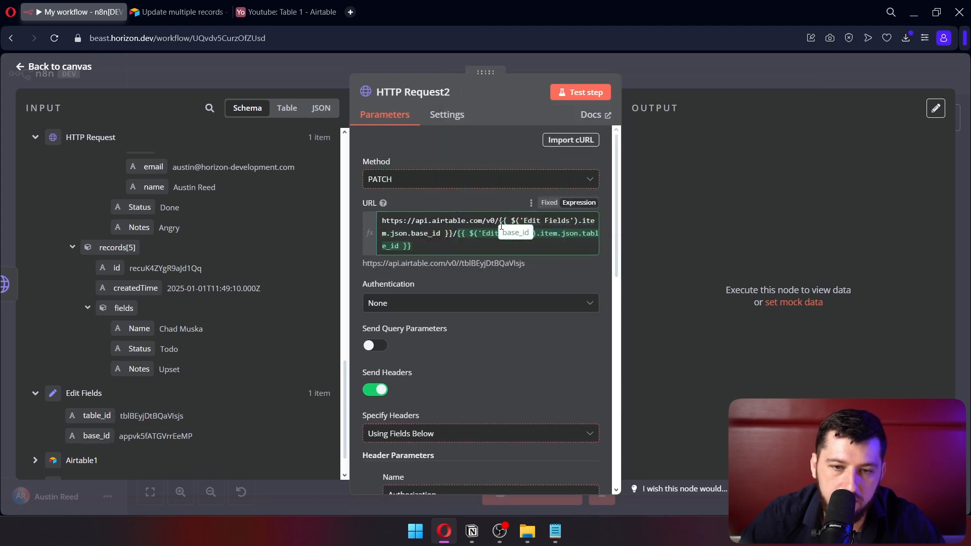
left_click(480, 253)
Replace YOUR_TOKEN in the Authorization header value with the Airtable access token kept in Notepad.
scroll(496, 281, "down", 1)
left_click(496, 310)
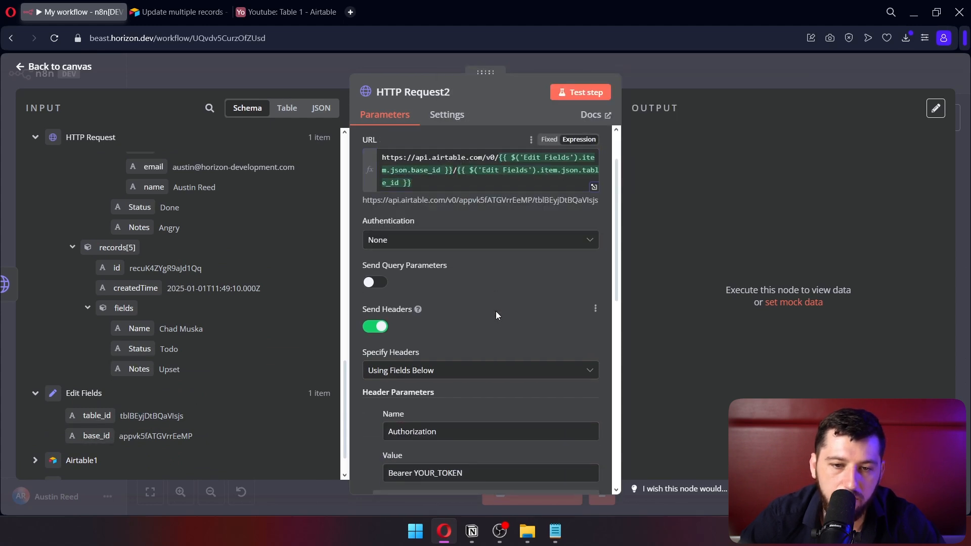
scroll(496, 309, "down", 3)
left_click_drag(479, 288, 415, 283)
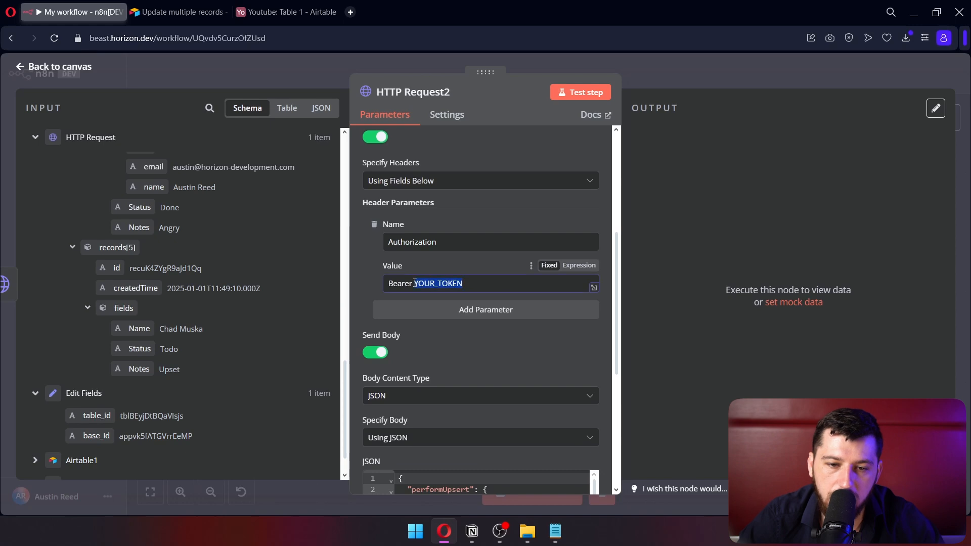
key("BackSpace")
left_click(556, 532)
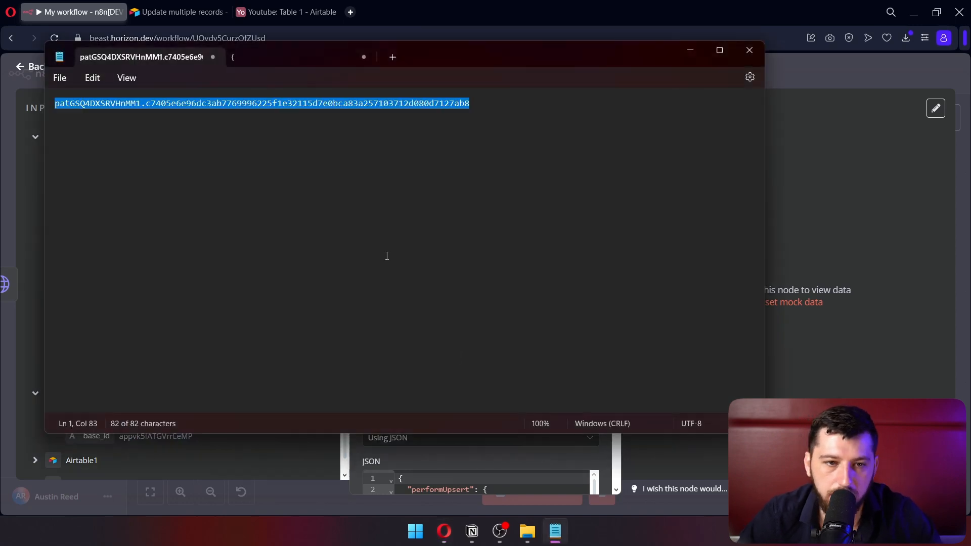
left_click(770, 161)
key("ctrl+v")
Examine the imported upsert body in the enlarged JSON editor and compare its fields with the records in Airtable Table 1.
scroll(508, 343, "down", 3)
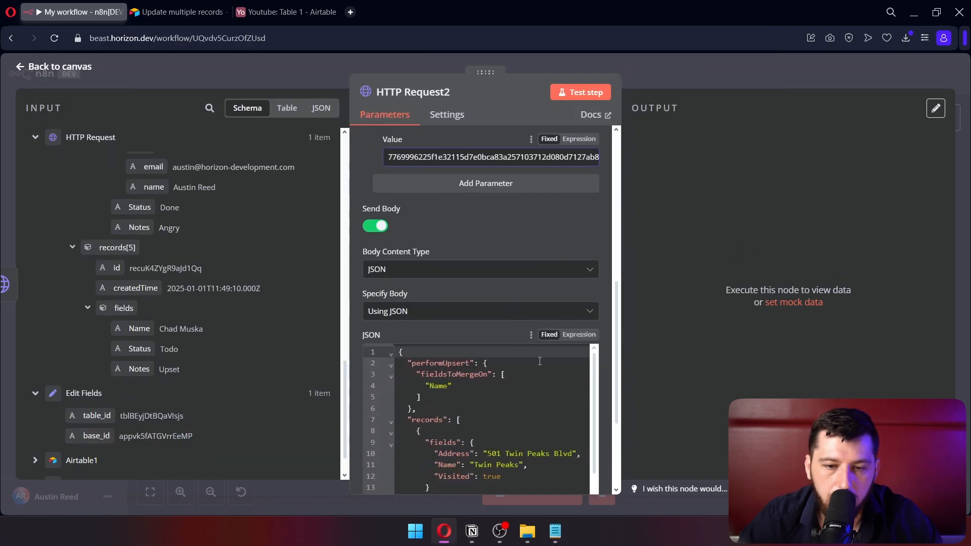
scroll(521, 331, "down", 3)
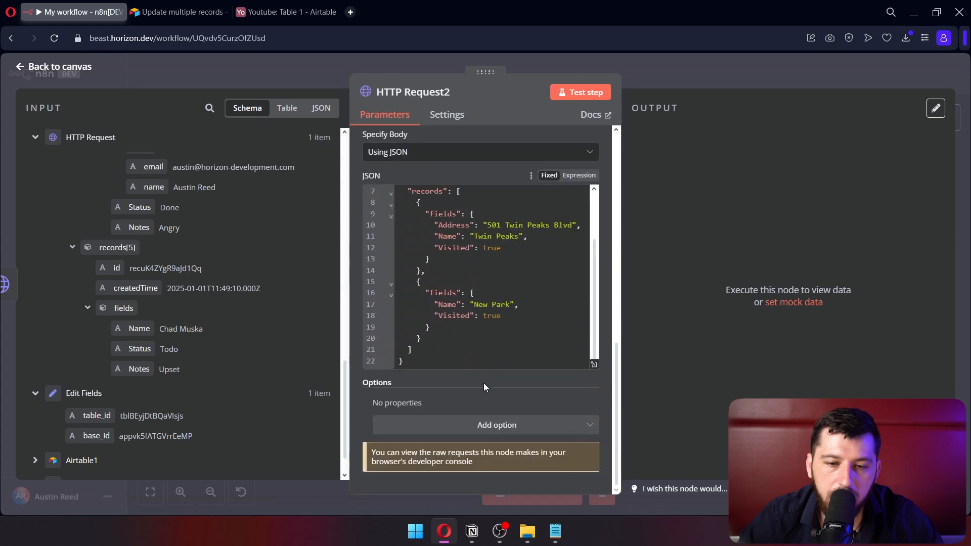
left_click(595, 365)
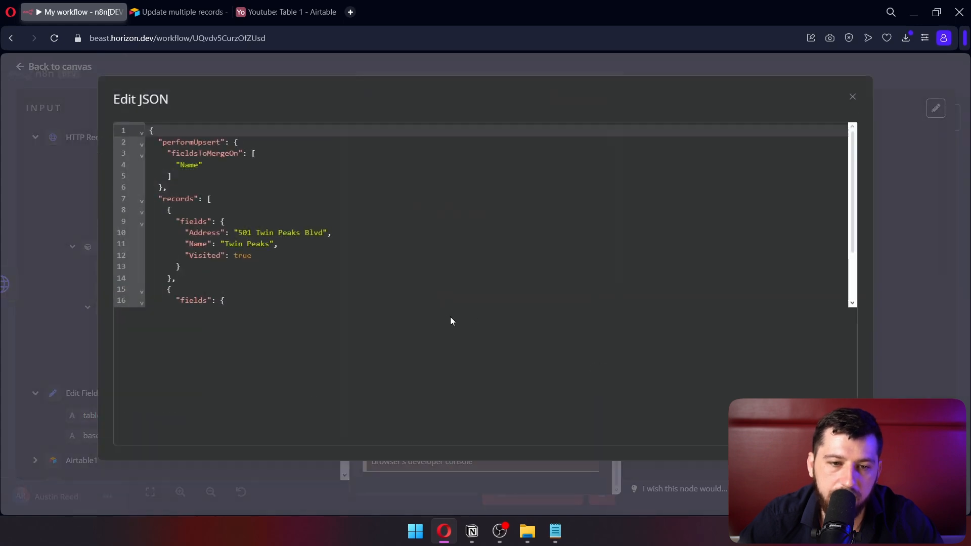
scroll(301, 230, "down", 3)
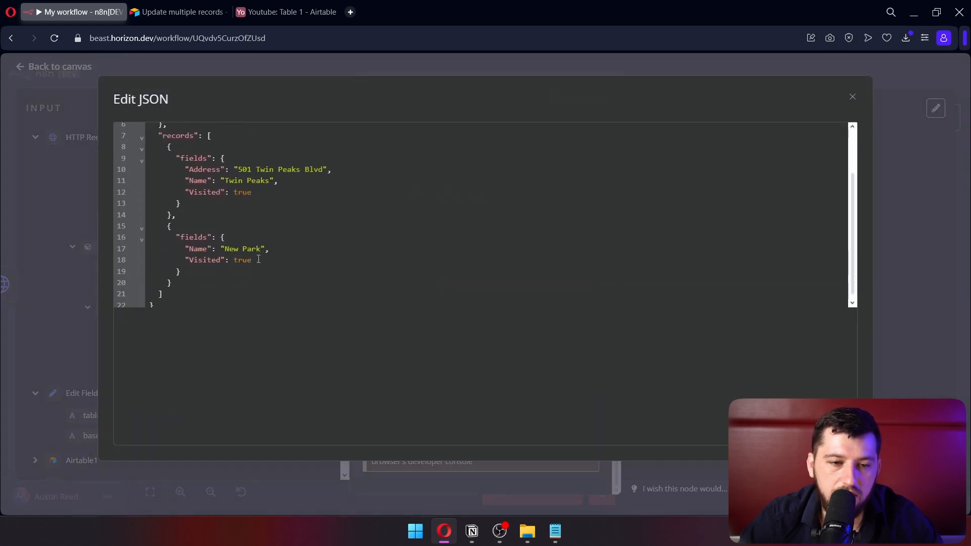
scroll(192, 287, "up", 3)
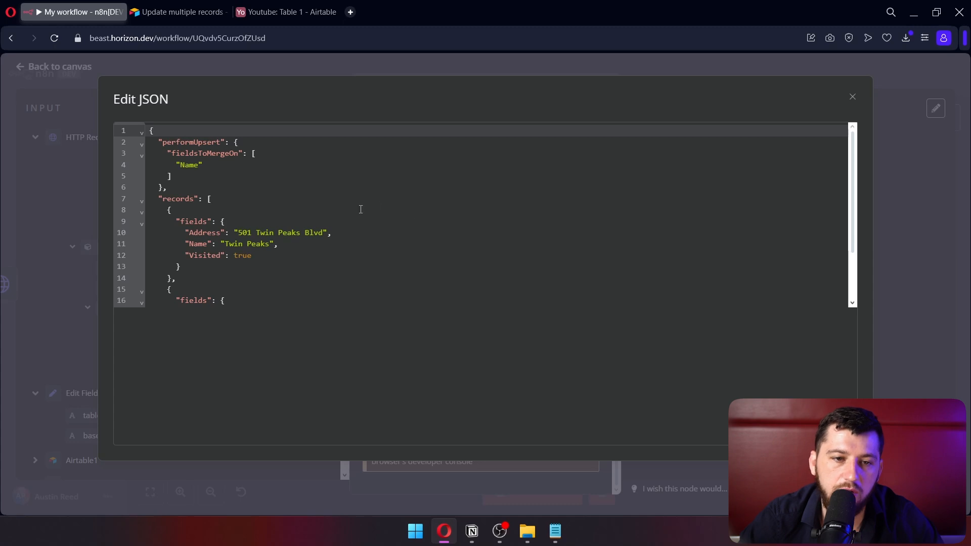
scroll(172, 159, "down", 3)
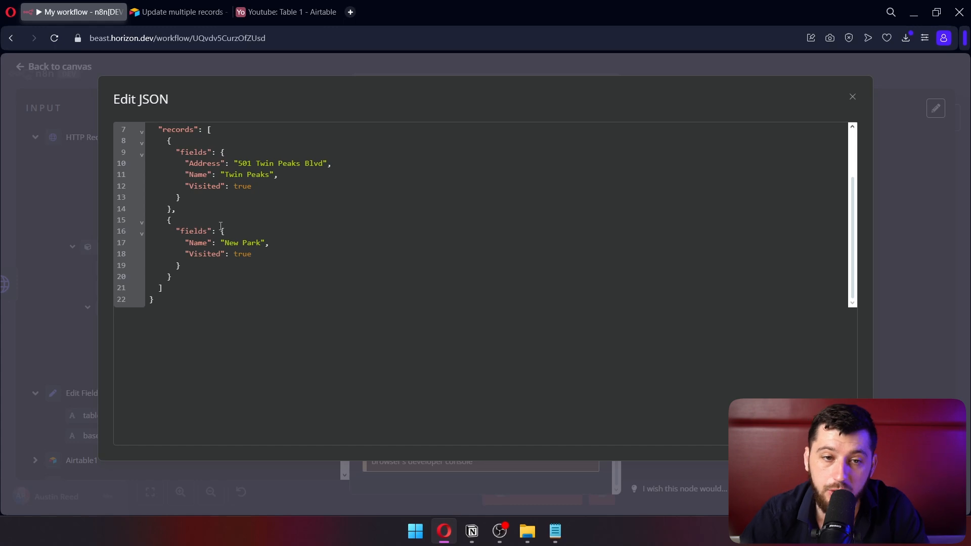
left_click(288, 16)
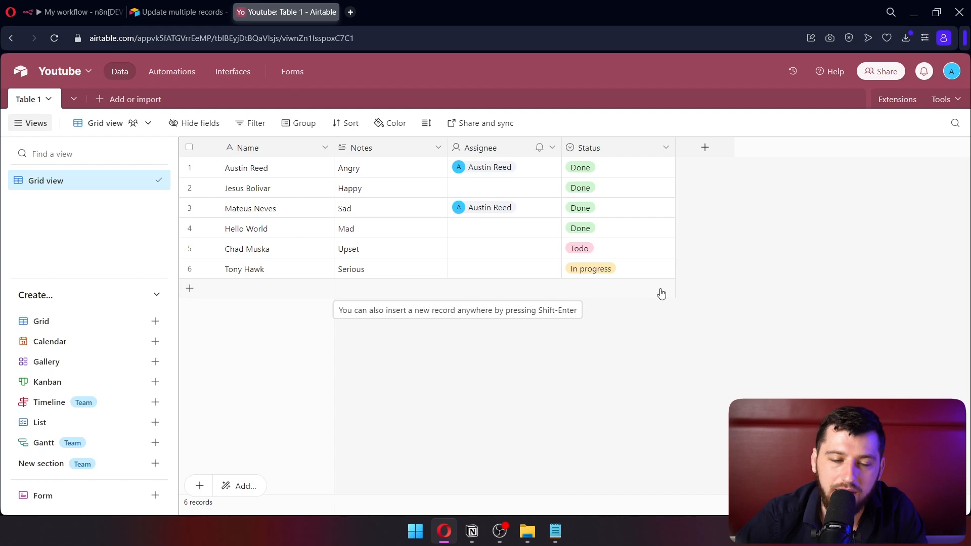
left_click(96, 13)
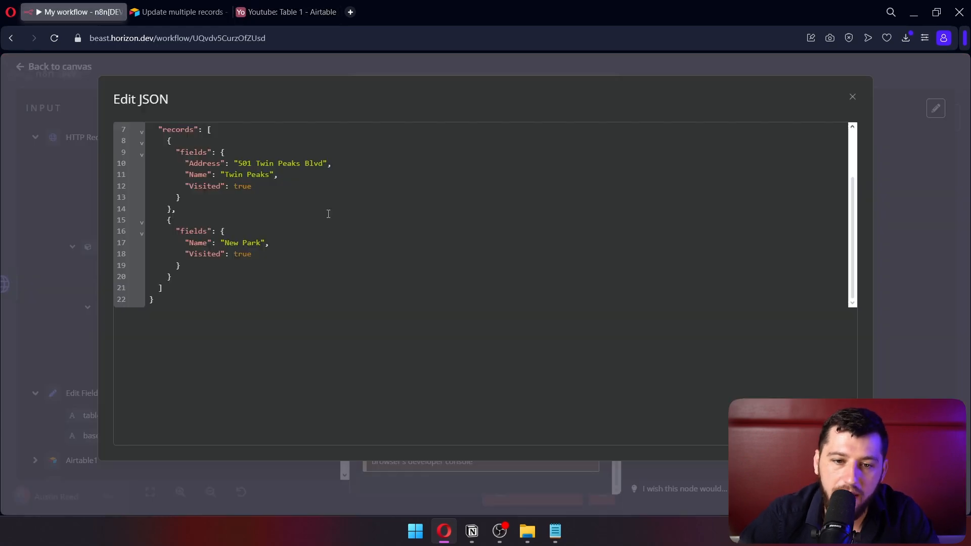
left_click(400, 282)
key("ctrl+a")
scroll(266, 231, "up", 1)
left_click(250, 216)
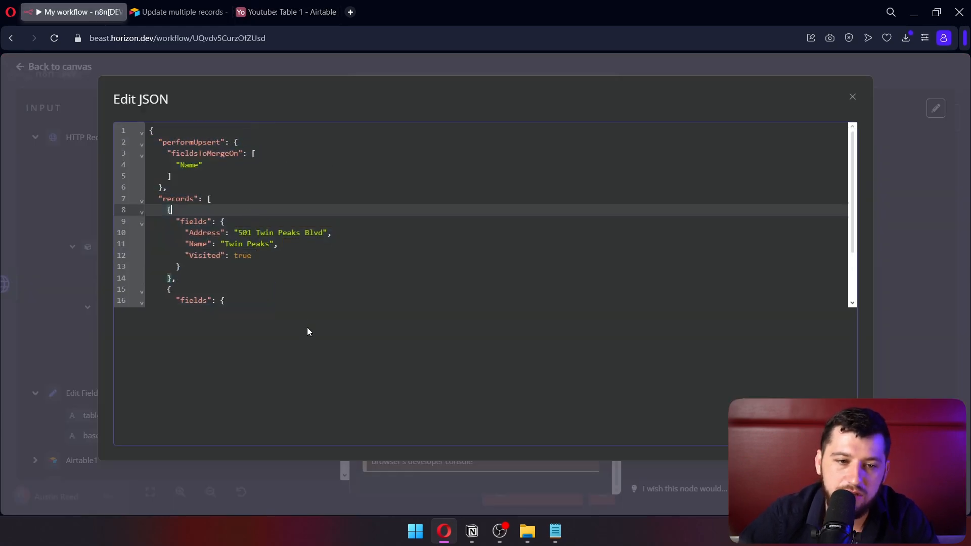
left_click(81, 290)
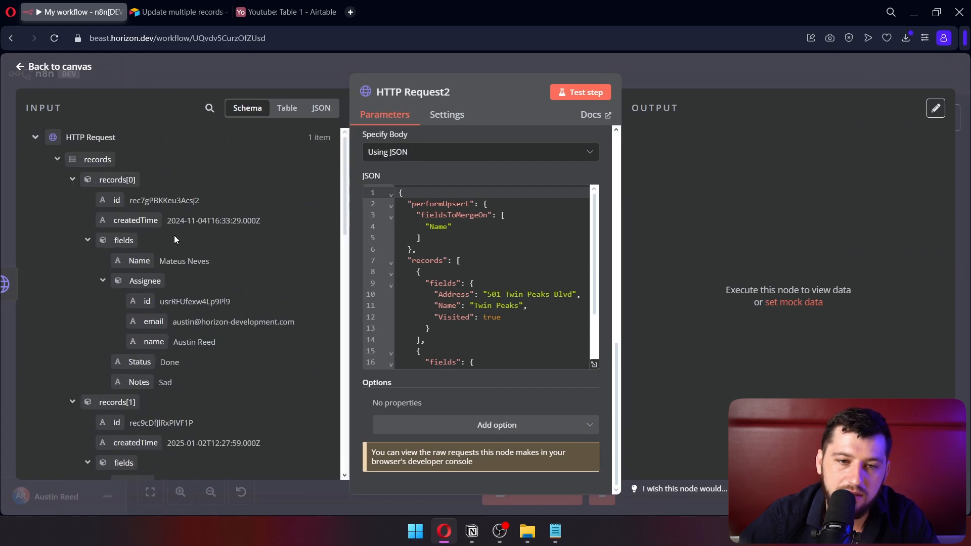
View the HTTP Request input as JSON and compare its records array with the sample records in the request body.
left_click(322, 108)
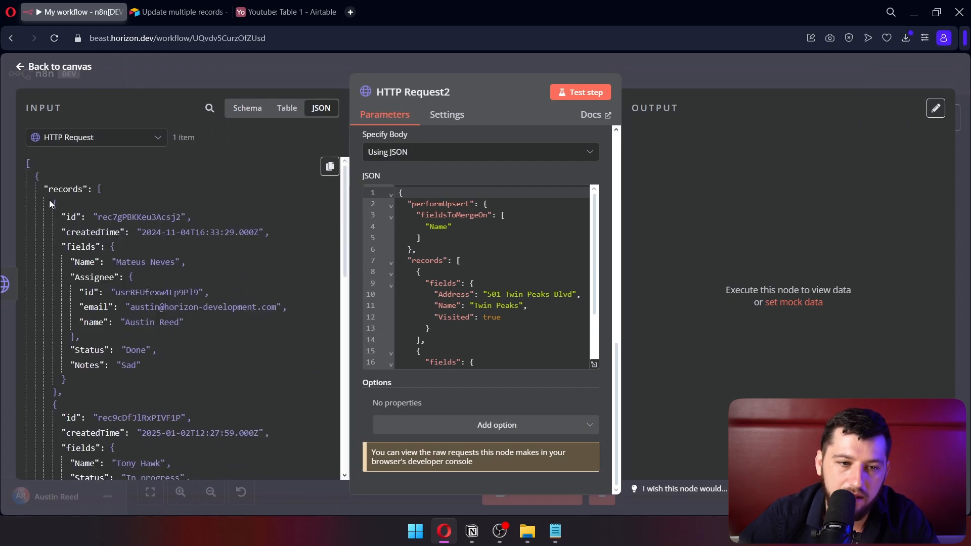
scroll(83, 283, "down", 15)
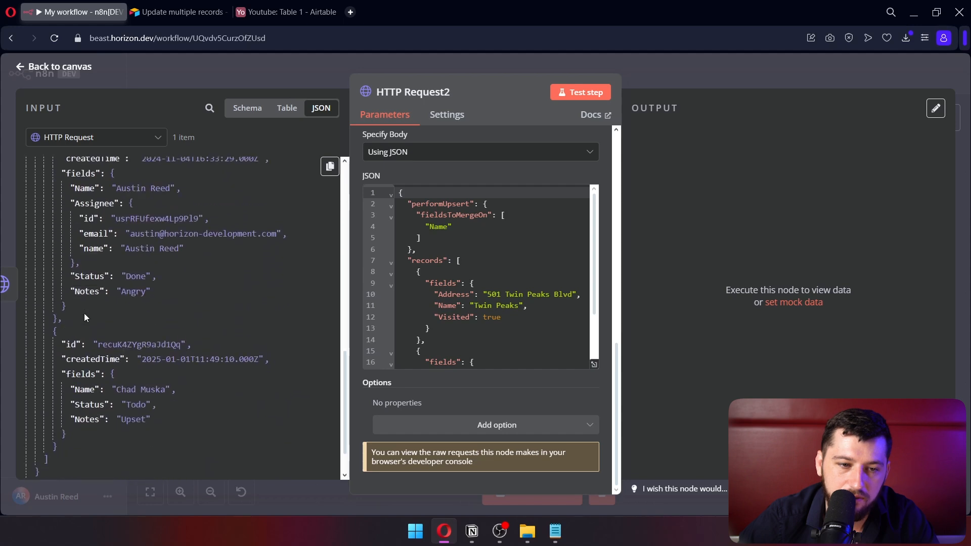
scroll(428, 332, "up", 3)
scroll(470, 317, "down", 3)
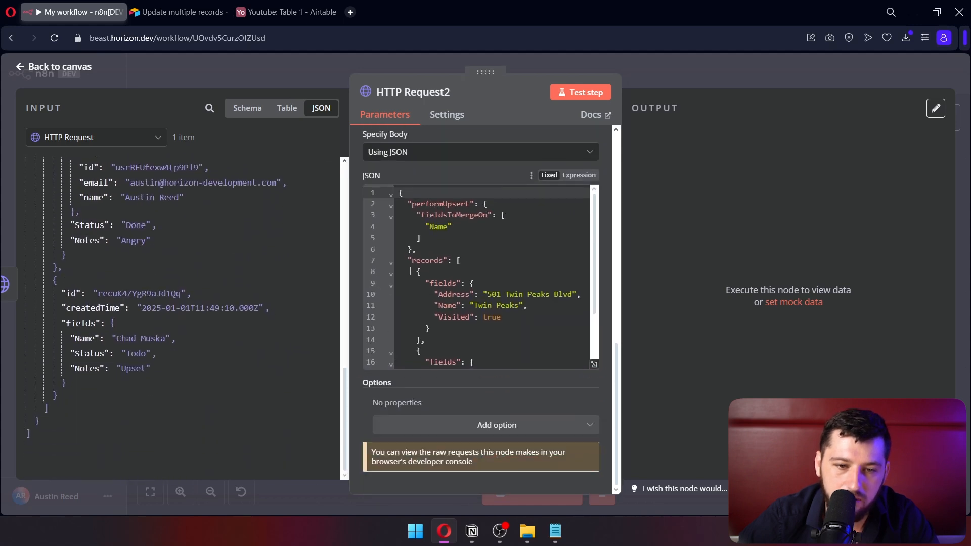
left_click_drag(407, 260, 484, 349)
scroll(80, 403, "up", 5)
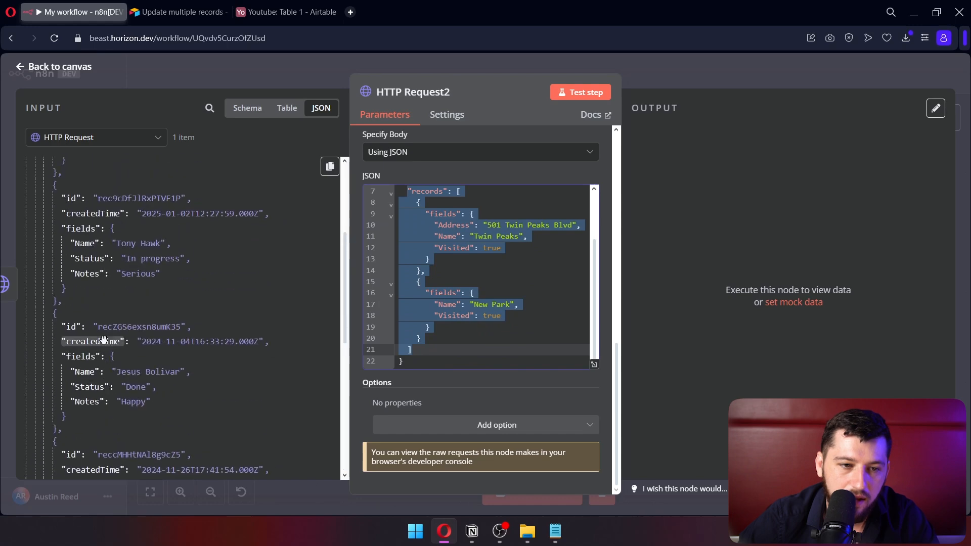
scroll(93, 330, "up", 3)
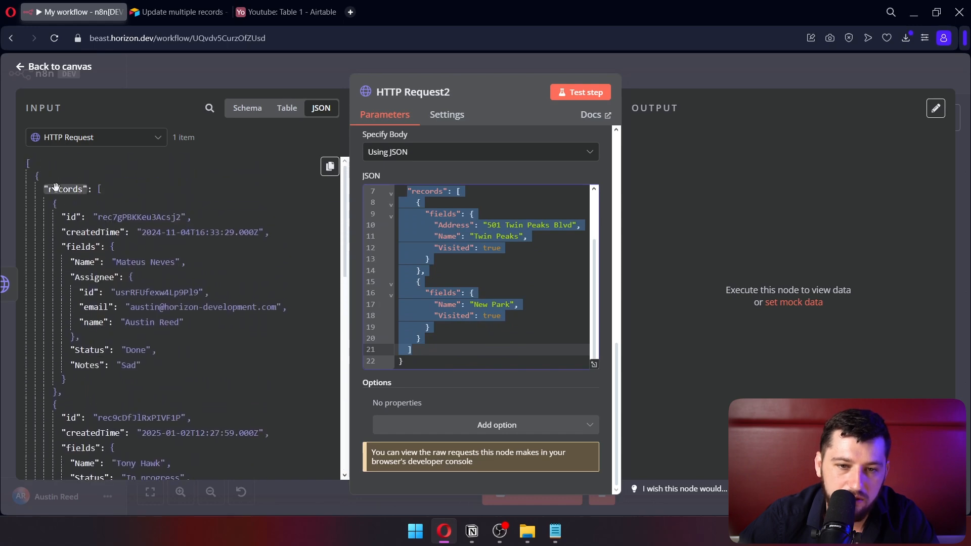
Delete the sample records array from the HTTP Request2 JSON body, keeping the performUpsert block.
left_click(446, 352)
scroll(438, 338, "up", 2)
left_click_drag(439, 353, 406, 264)
key("BackSpace")
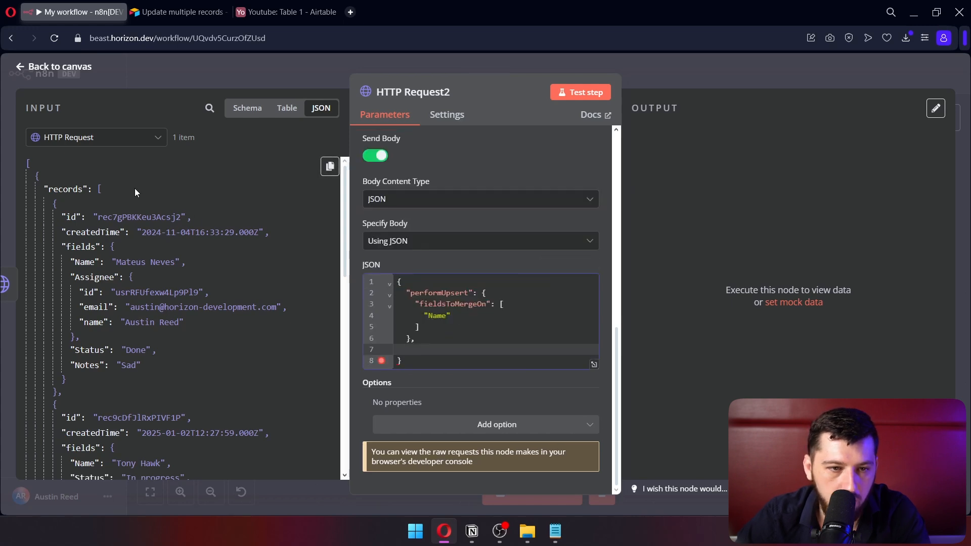
Copy the records array from the HTTP Request input and paste it below performUpsert in the JSON body.
left_click(331, 169)
left_click(318, 205)
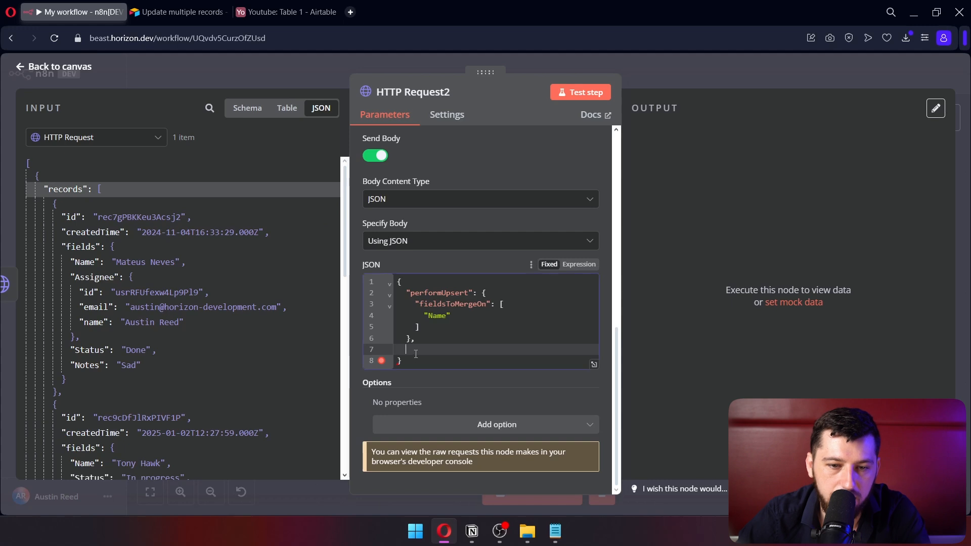
key("ctrl+v")
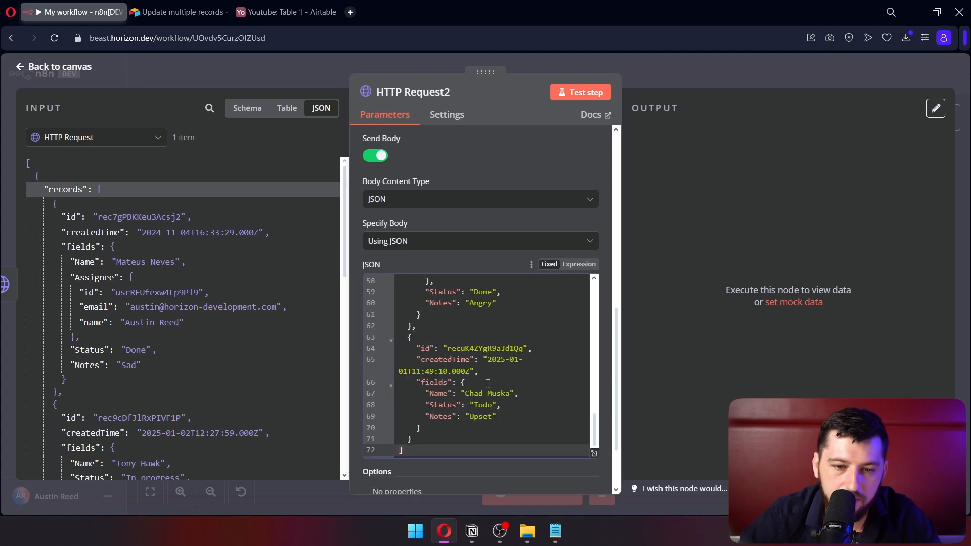
scroll(488, 383, "down", 1)
scroll(481, 394, "up", 3)
scroll(468, 410, "down", 3)
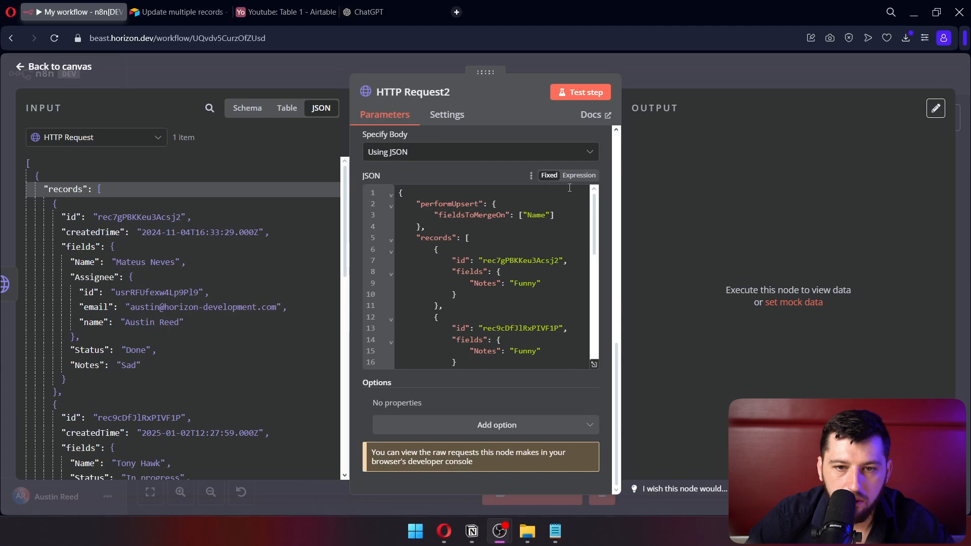
Examine the performUpsert block and each record's id and Notes field throughout the HTTP Request2 JSON body.
left_click(579, 175)
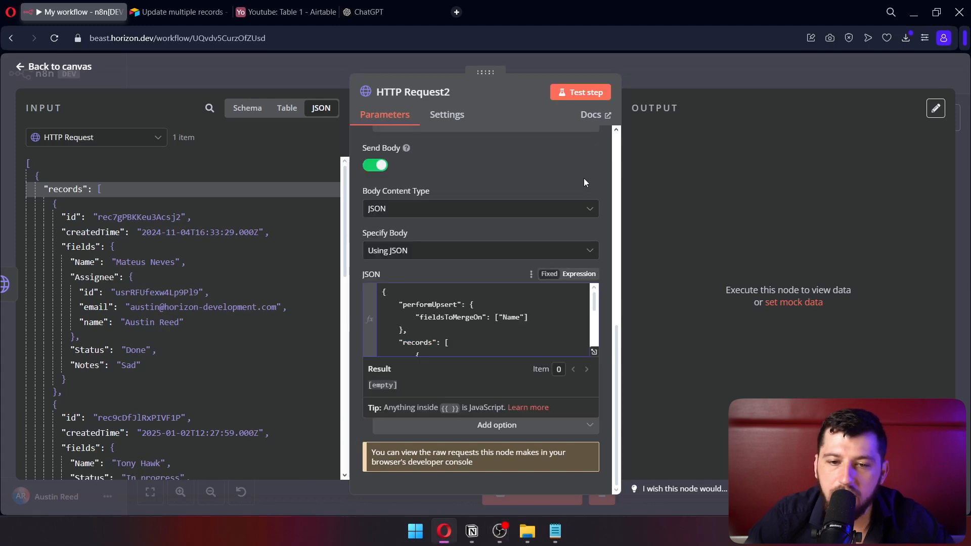
left_click(550, 276)
scroll(500, 403, "down", 5)
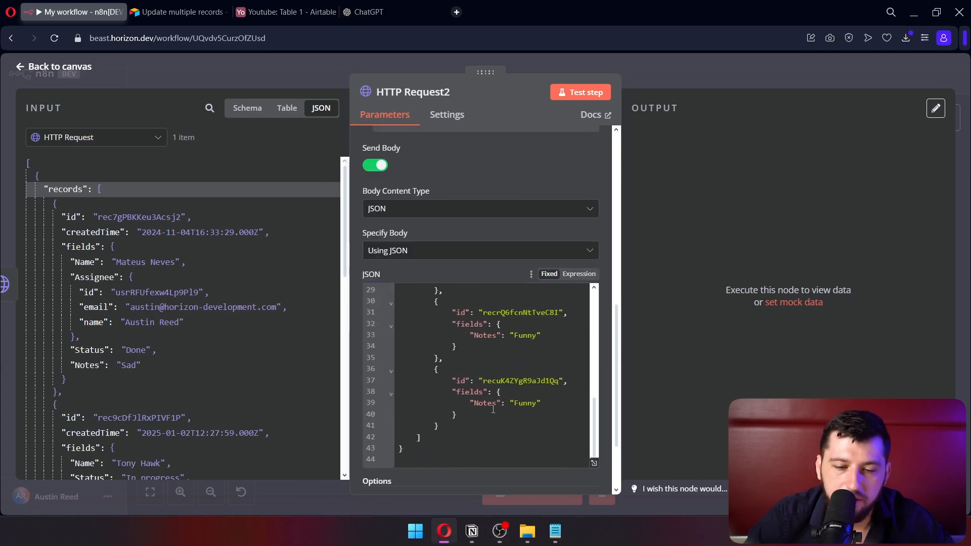
scroll(461, 304, "down", 2)
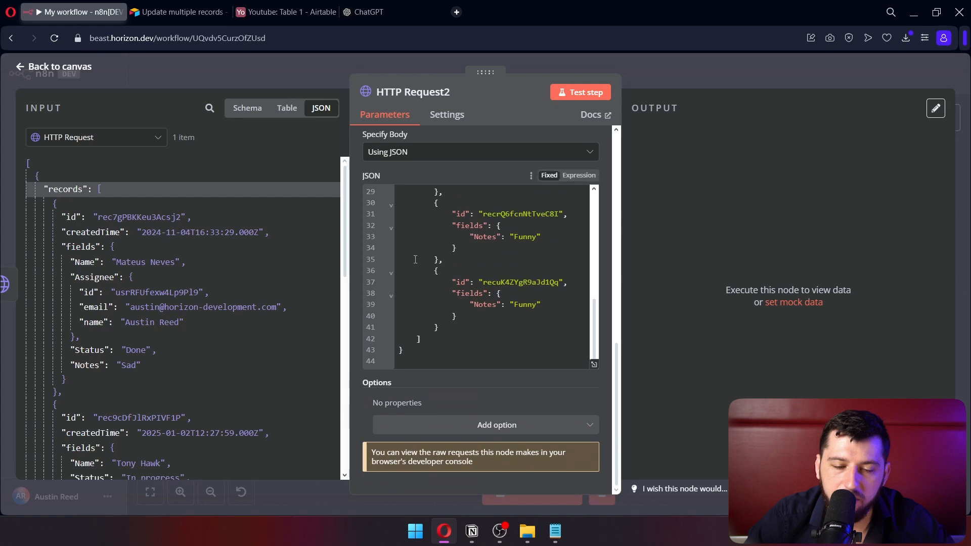
scroll(516, 304, "up", 6)
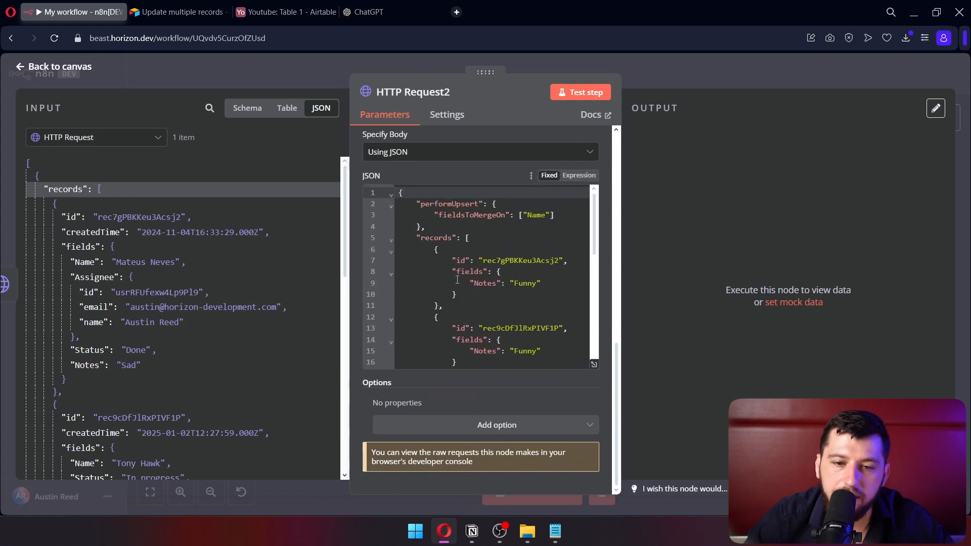
scroll(419, 230, "down", 5)
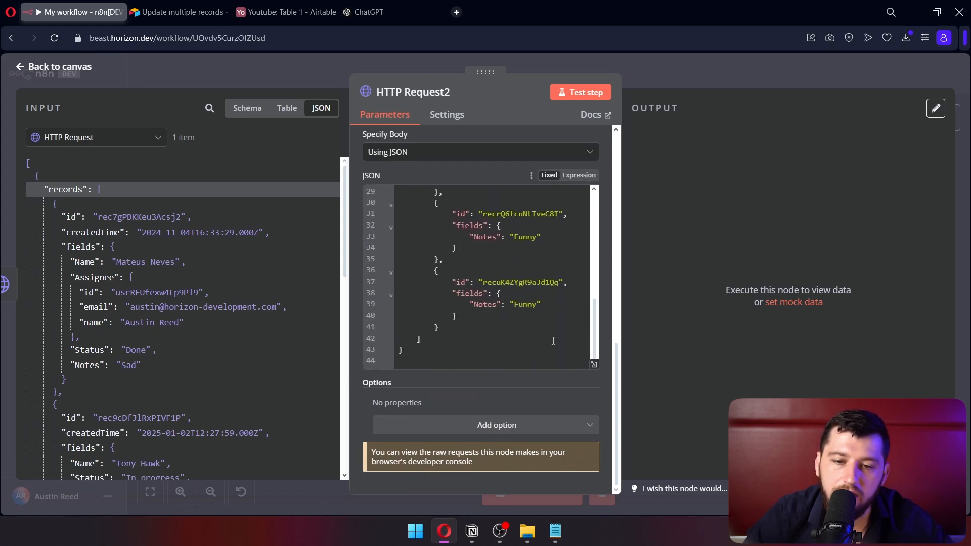
scroll(553, 318, "up", 5)
left_click_drag(478, 261, 557, 292)
left_click_drag(493, 338, 543, 353)
scroll(520, 344, "down", 6)
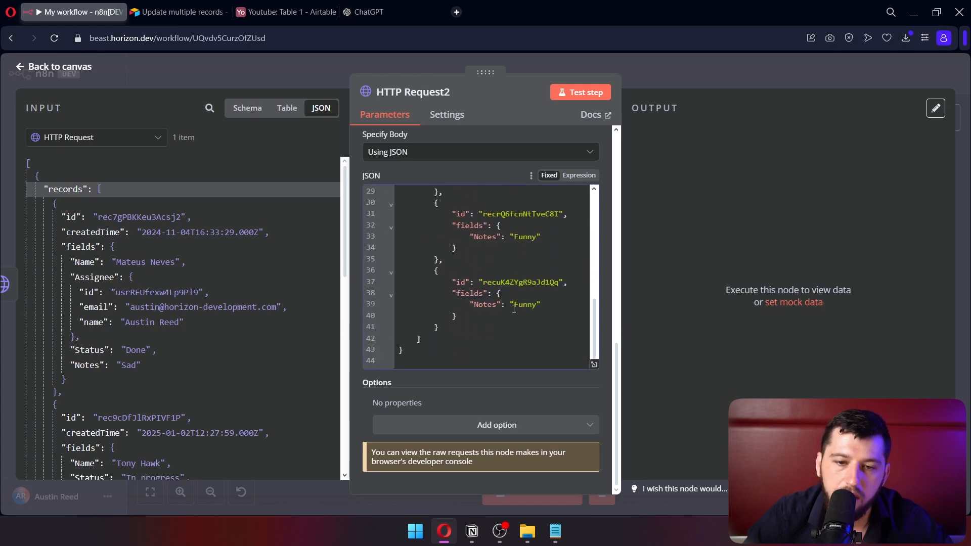
scroll(460, 322, "up", 6)
scroll(458, 308, "down", 6)
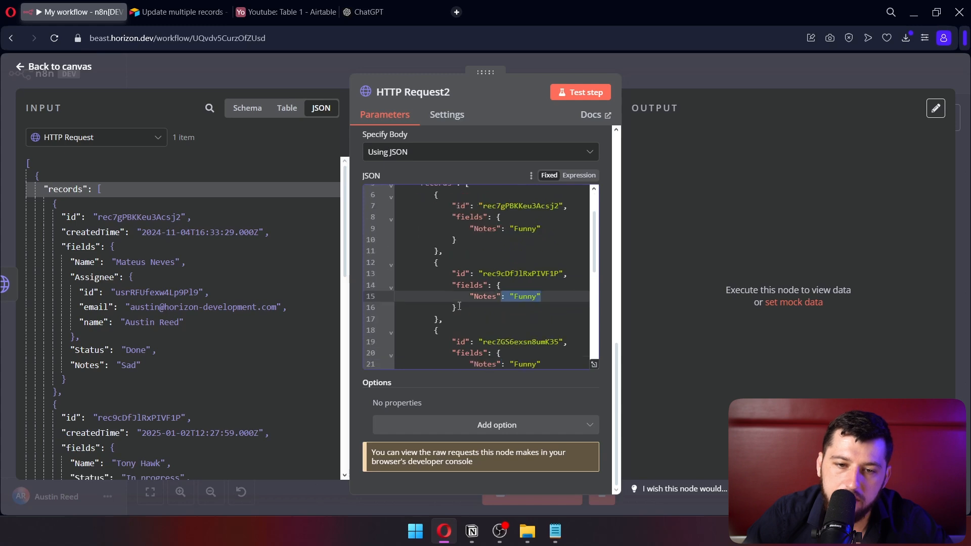
left_click(444, 334)
scroll(473, 243, "up", 6)
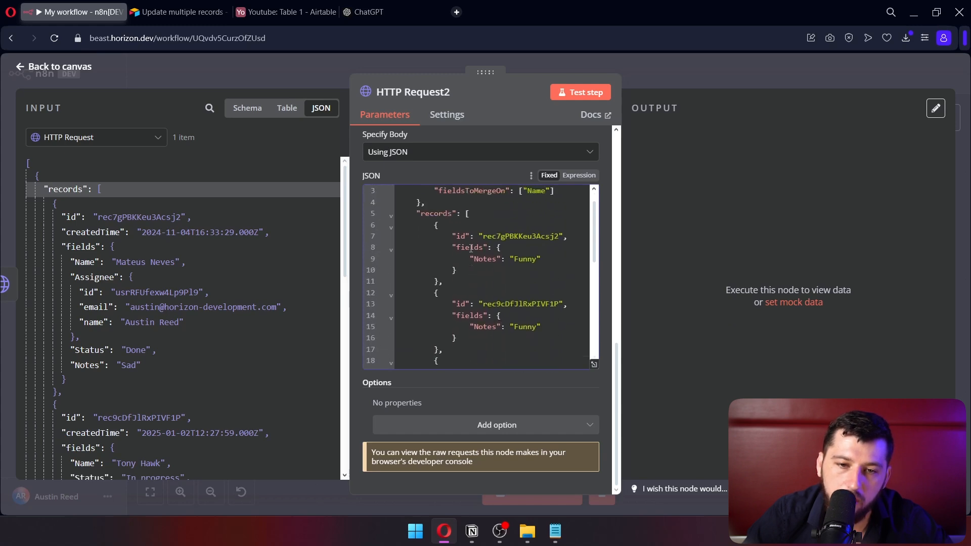
Append a record without an id to the end of the records array, with Name "New Record", Notes "Angry" and Status "Todo".
scroll(485, 268, "down", 6)
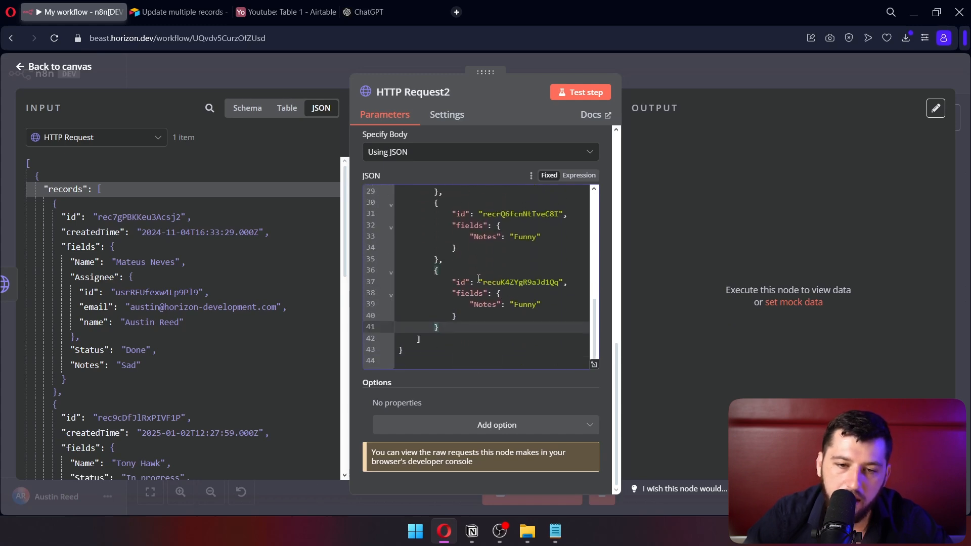
key("ctrl+v")
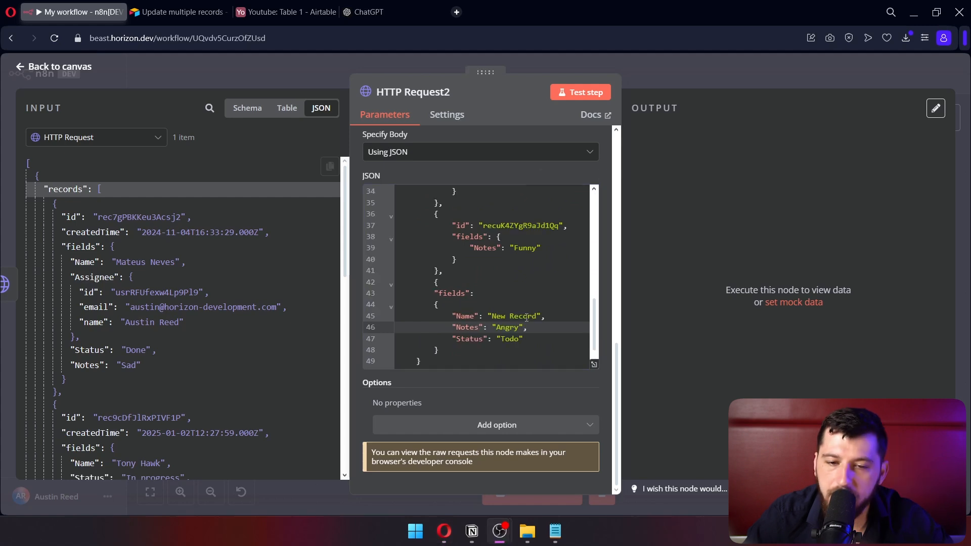
left_click_drag(434, 283, 440, 351)
left_click(457, 328)
left_click_drag(439, 294, 439, 350)
left_click(490, 345)
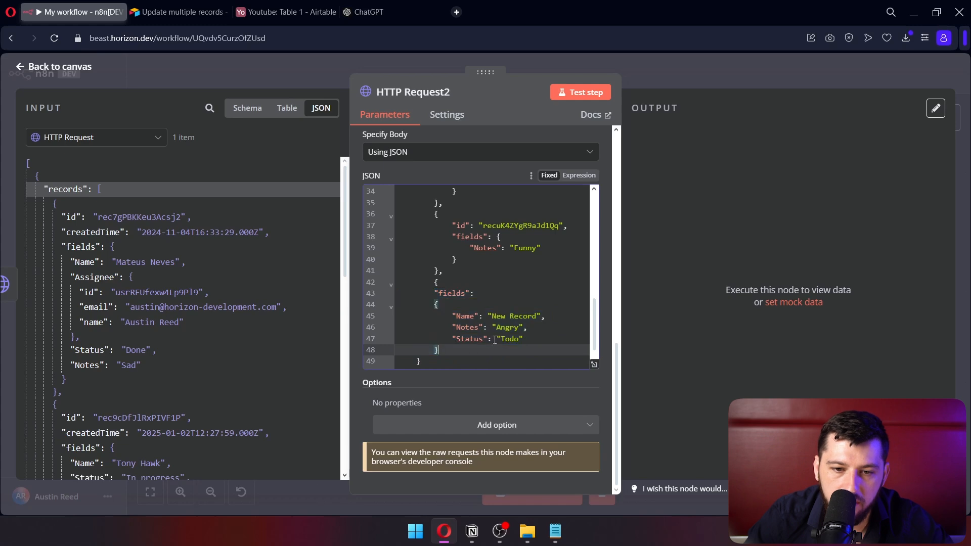
Indent the new record's fields block and its closing brace to match the other records in the JSON body.
scroll(491, 334, "down", 1)
left_click_drag(528, 293, 454, 292)
left_click_drag(536, 312, 498, 296)
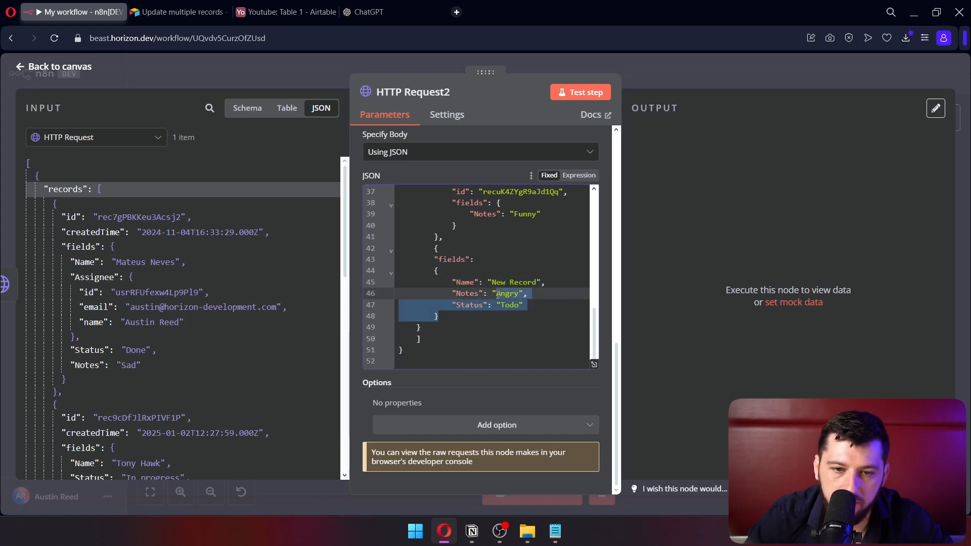
left_click(436, 272)
left_click(435, 259)
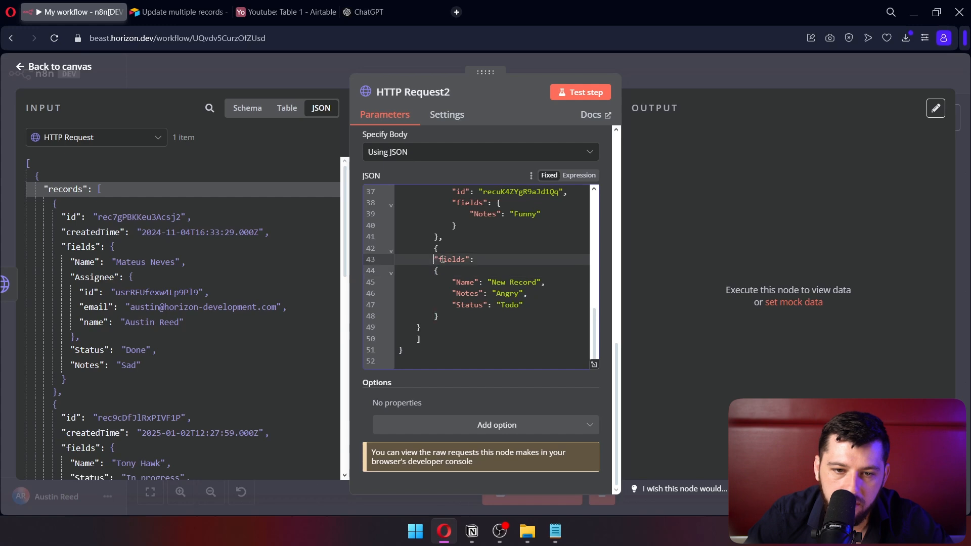
left_click_drag(436, 259, 443, 315)
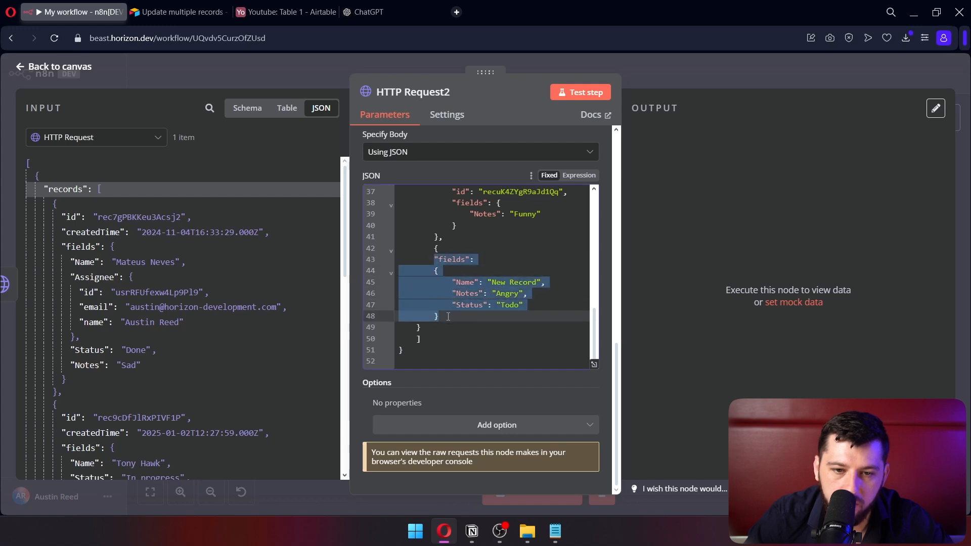
key("Tab")
left_click(475, 306)
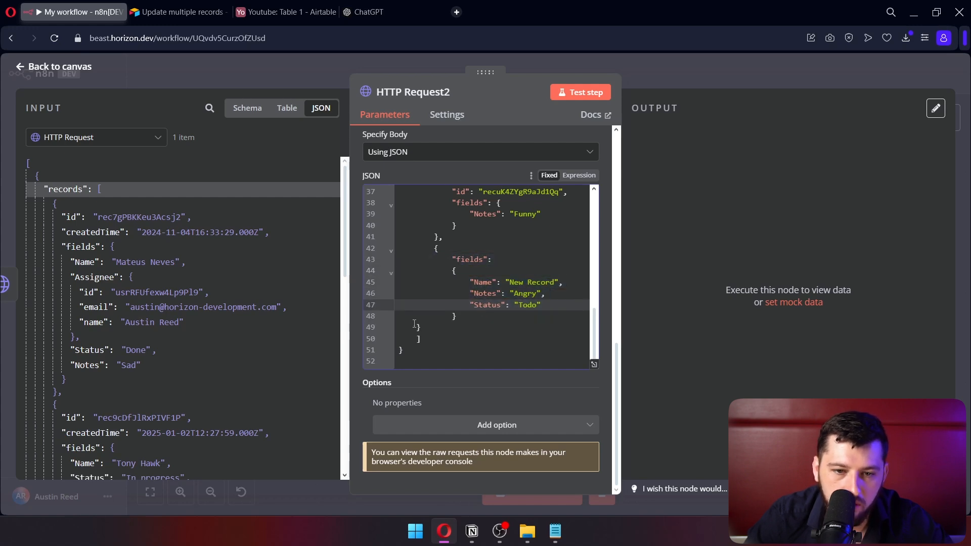
left_click(418, 327)
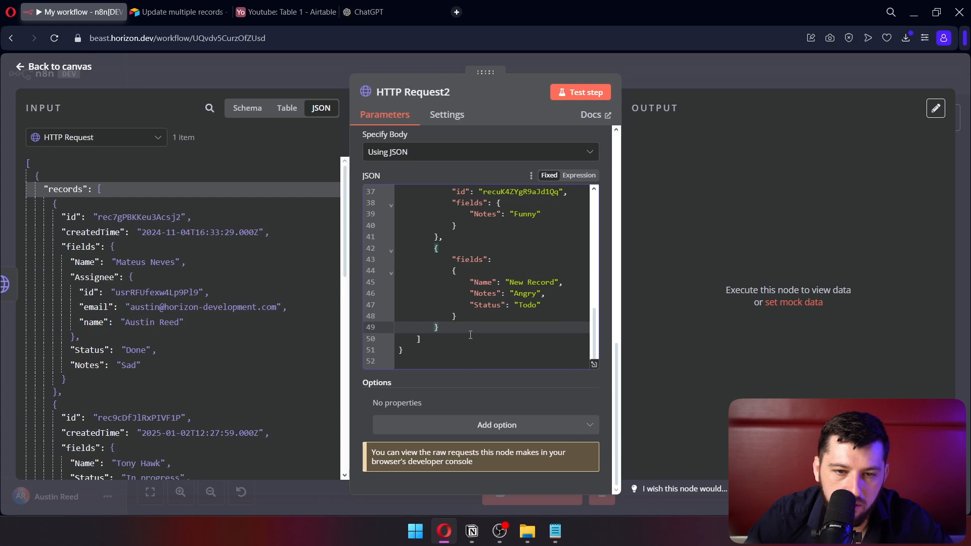
Test the HTTP Request2 node with the completed upsert body and switch to Airtable's Table 1 to check the records.
left_click_drag(439, 248, 489, 335)
scroll(487, 330, "up", 3)
scroll(484, 326, "down", 3)
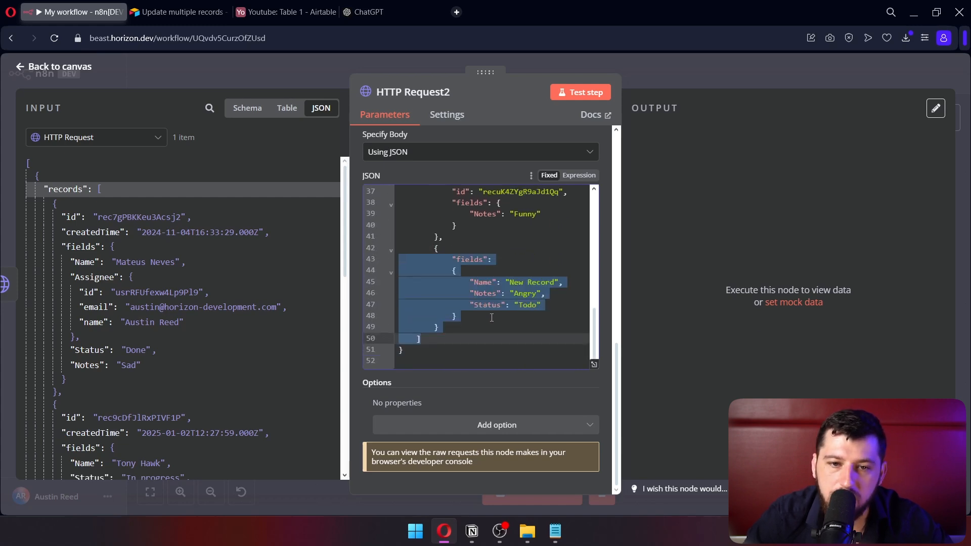
scroll(491, 317, "up", 5)
scroll(516, 324, "down", 5)
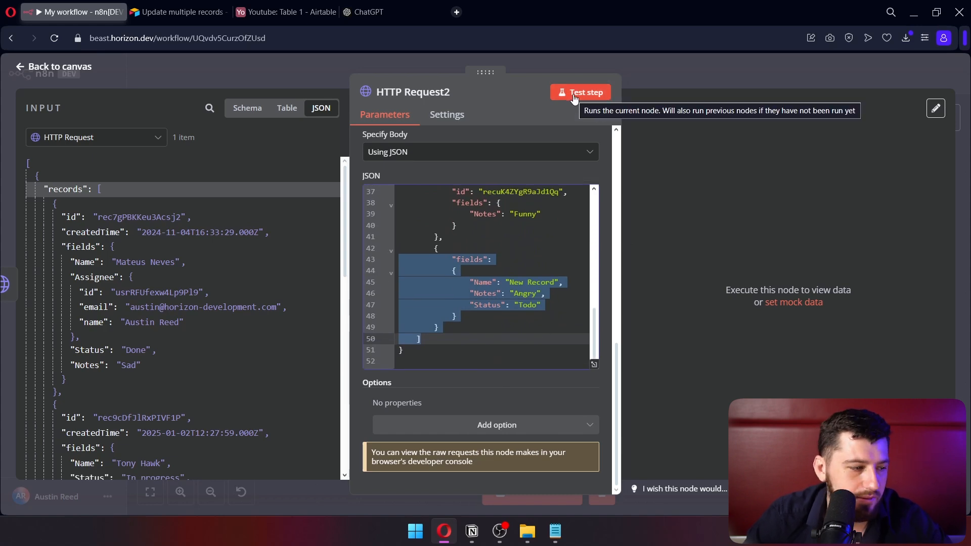
left_click(574, 97)
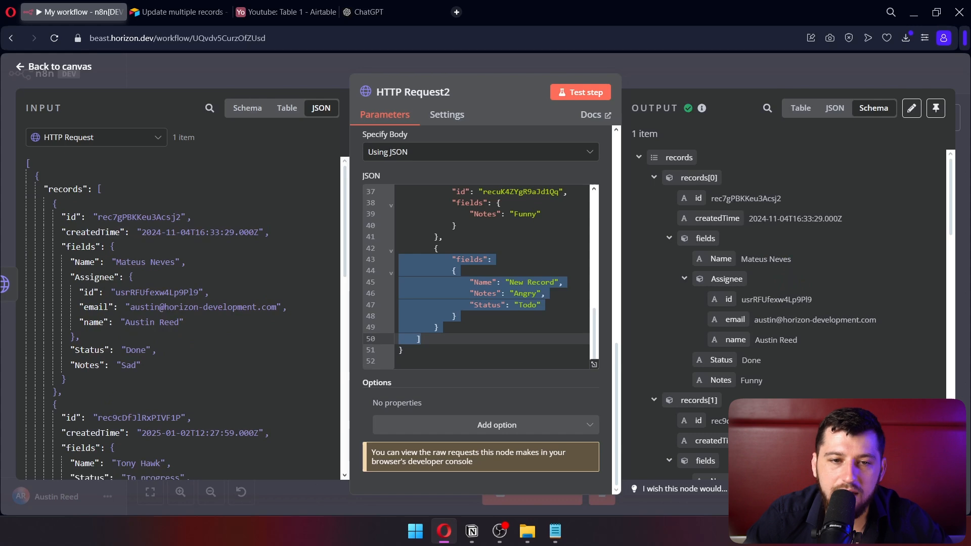
left_click(293, 13)
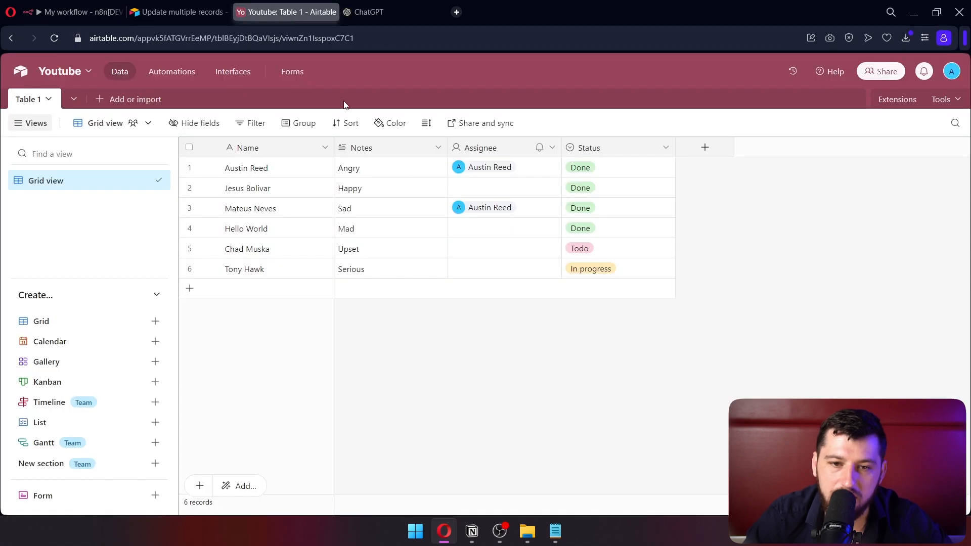